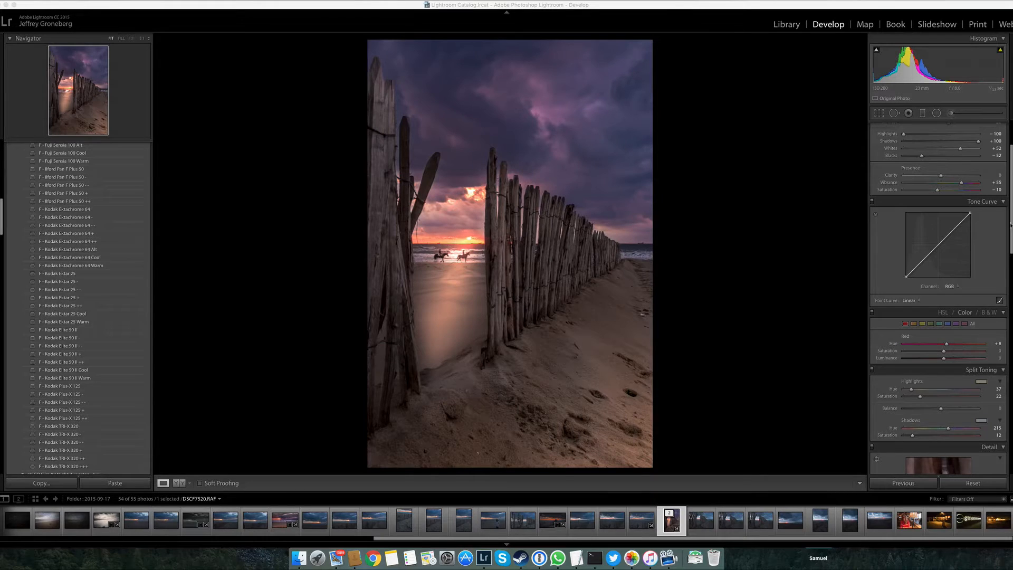
Create a virtual copy of DSCF7520.RAF and reset all of the copy's develop settings
{"action": "scroll", "coordinate": [1011, 220], "scroll_direction": "up", "scroll_amount": 5}
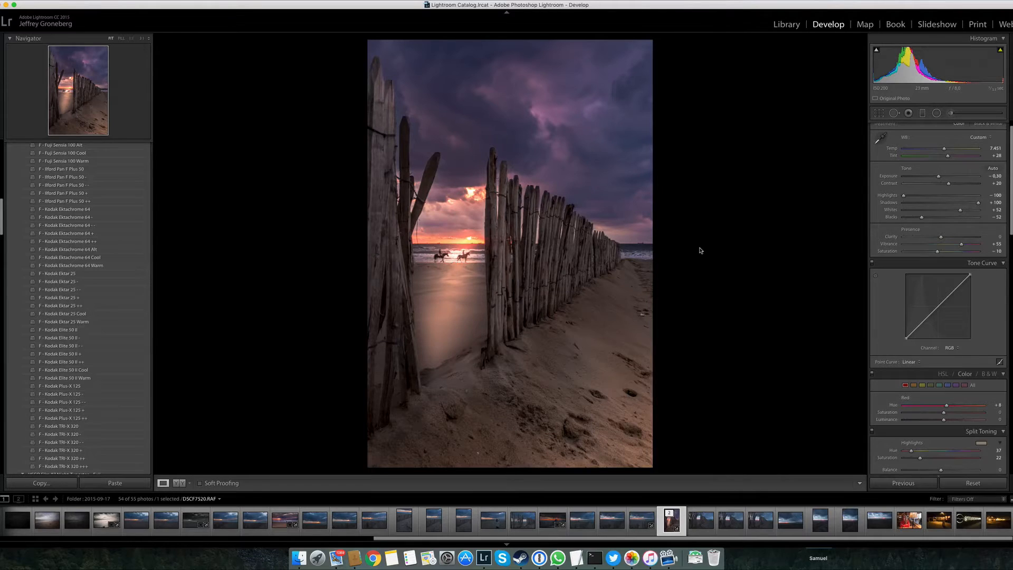
{"action": "right_click", "coordinate": [627, 285]}
{"action": "left_click", "coordinate": [742, 283]}
{"action": "right_click", "coordinate": [669, 527]}
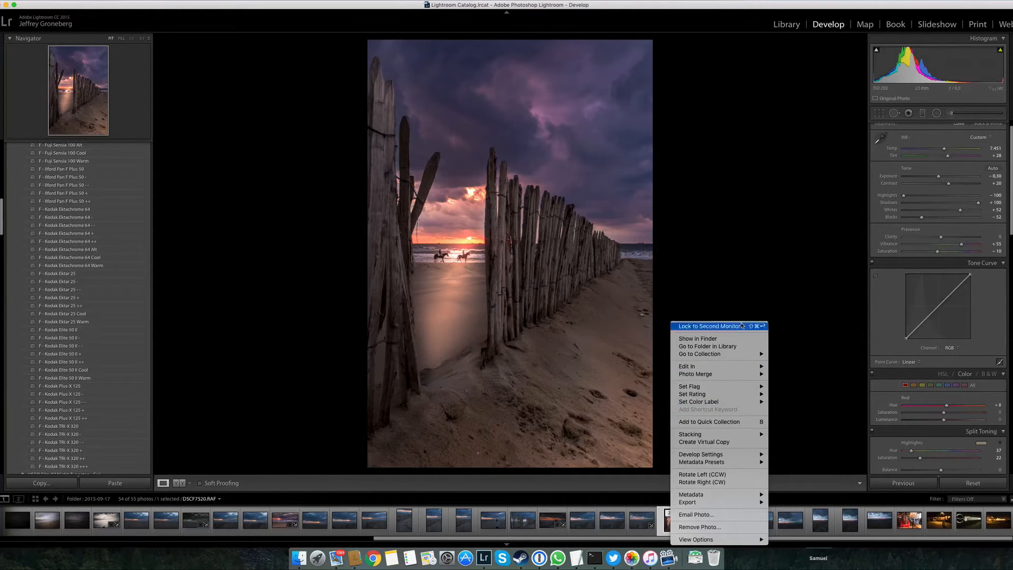
{"action": "left_click", "coordinate": [718, 442]}
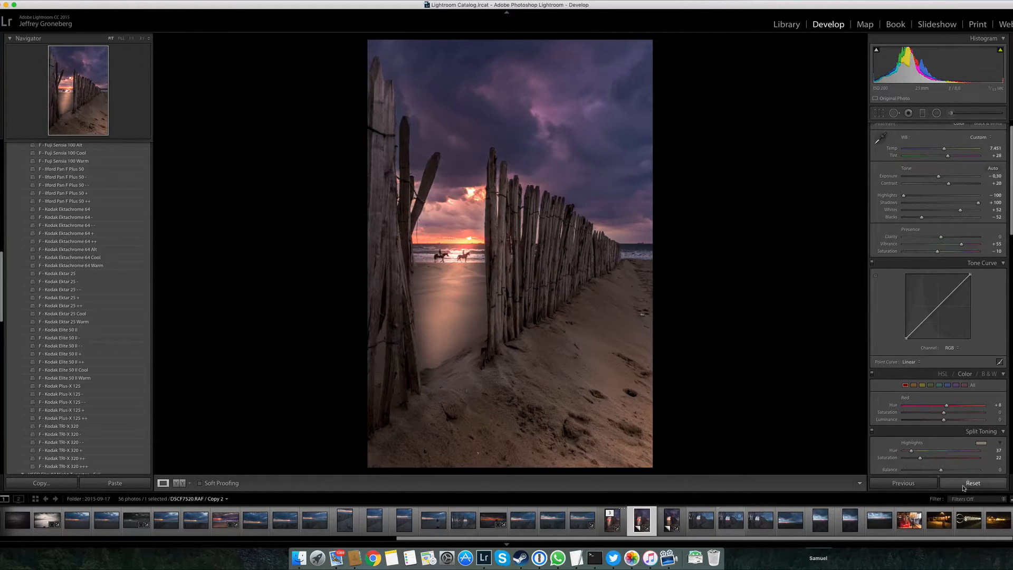
{"action": "key", "text": "super+shift+r"}
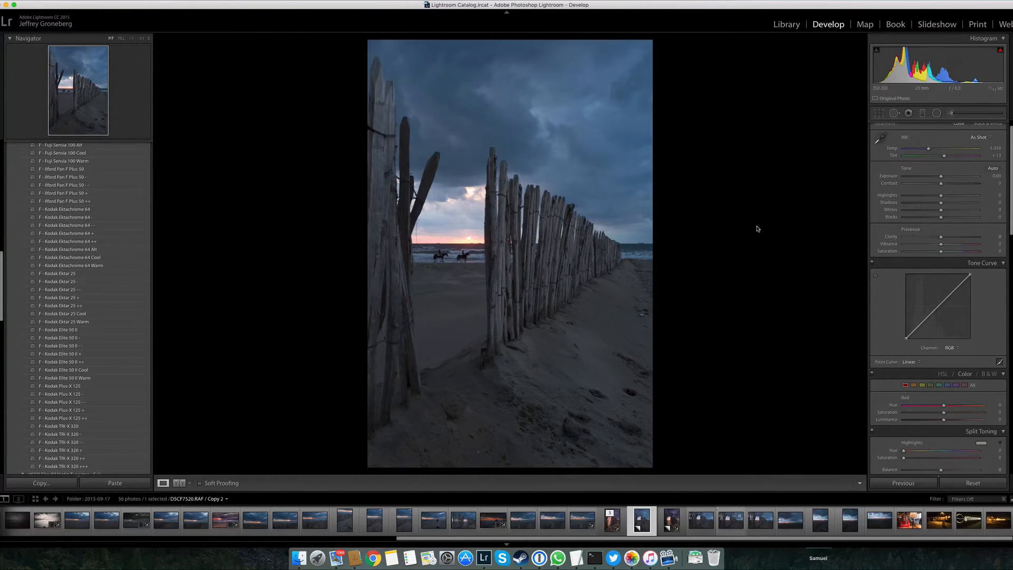
Compare the edited DSCF7520.RAF with its reset virtual copy by switching between the two
{"action": "left_click", "coordinate": [612, 523]}
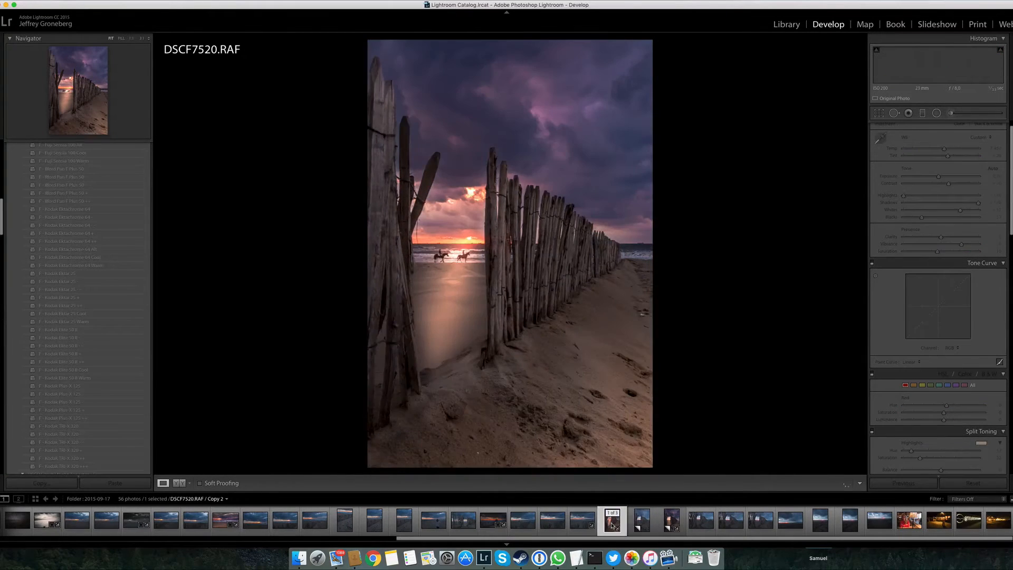
{"action": "key", "text": "Right"}
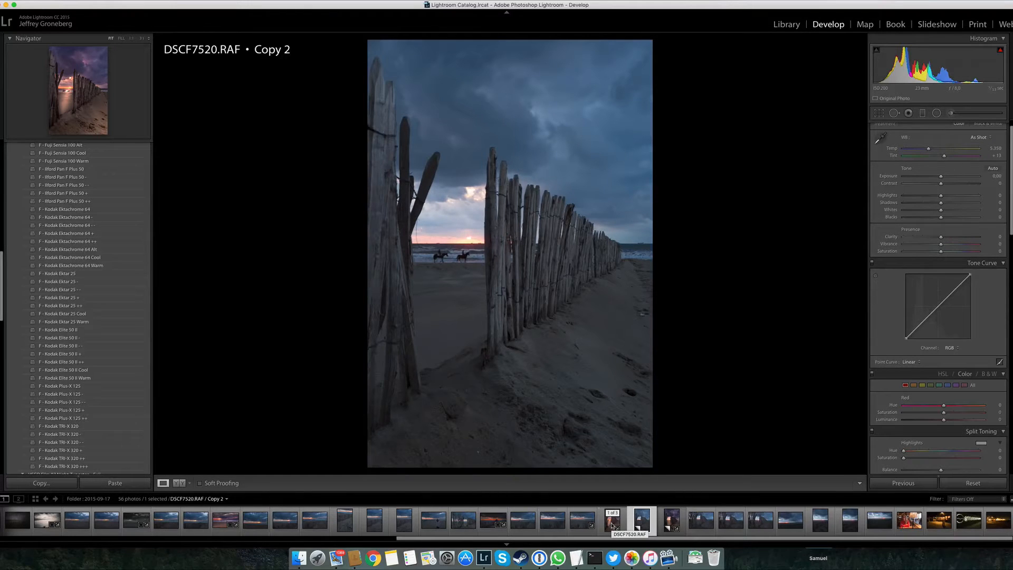
{"action": "left_click", "coordinate": [612, 523]}
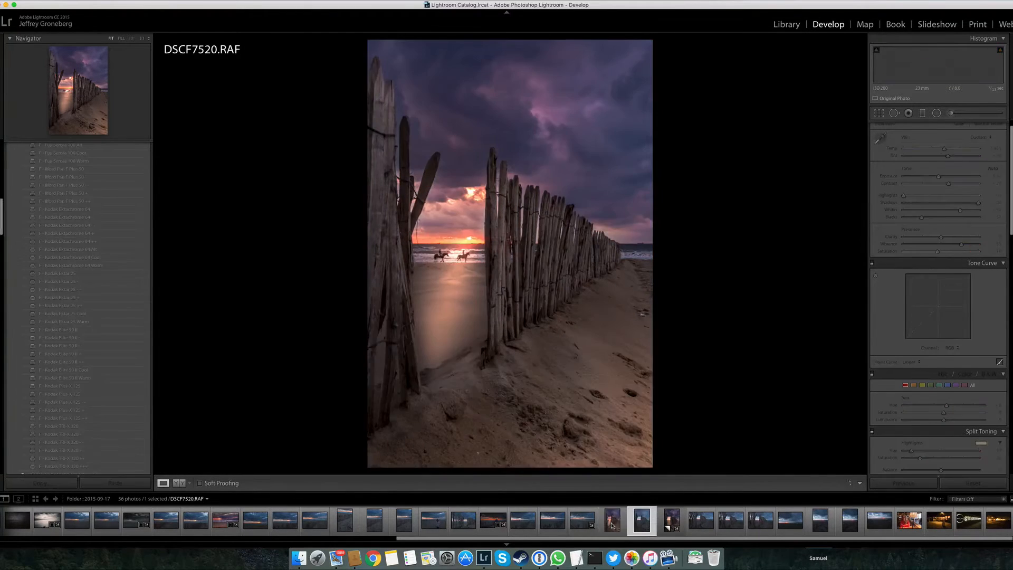
{"action": "key", "text": "Right"}
{"action": "key", "text": "Left"}
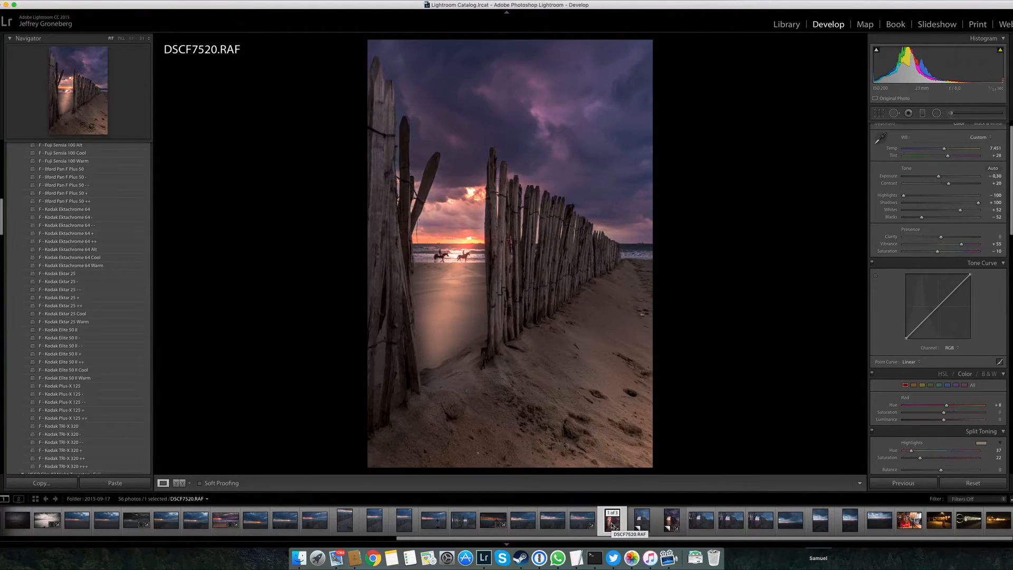
Select the reset virtual copy in the Library grid and open it in Develop
{"action": "key", "text": "g"}
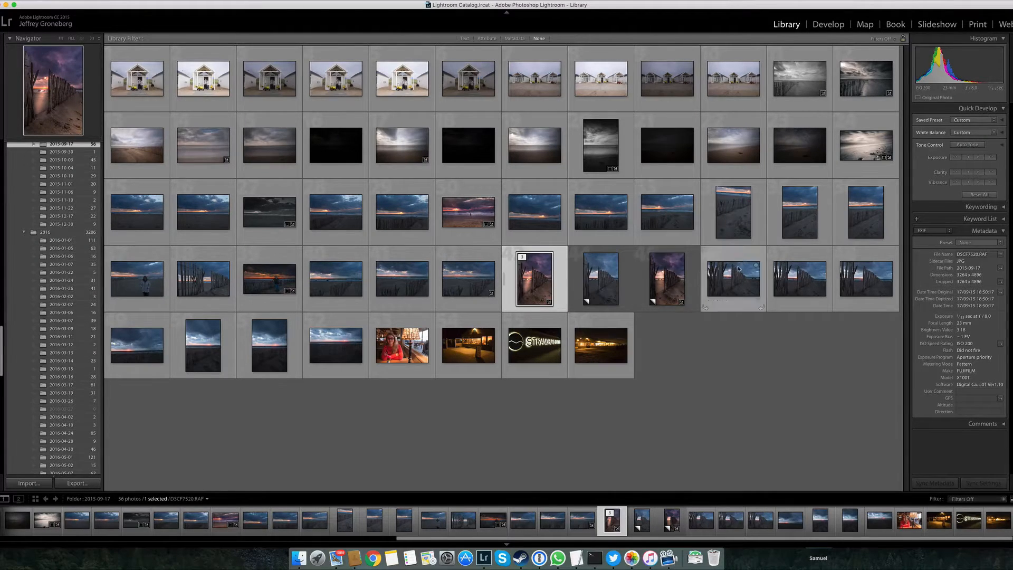
{"action": "left_click", "coordinate": [604, 286]}
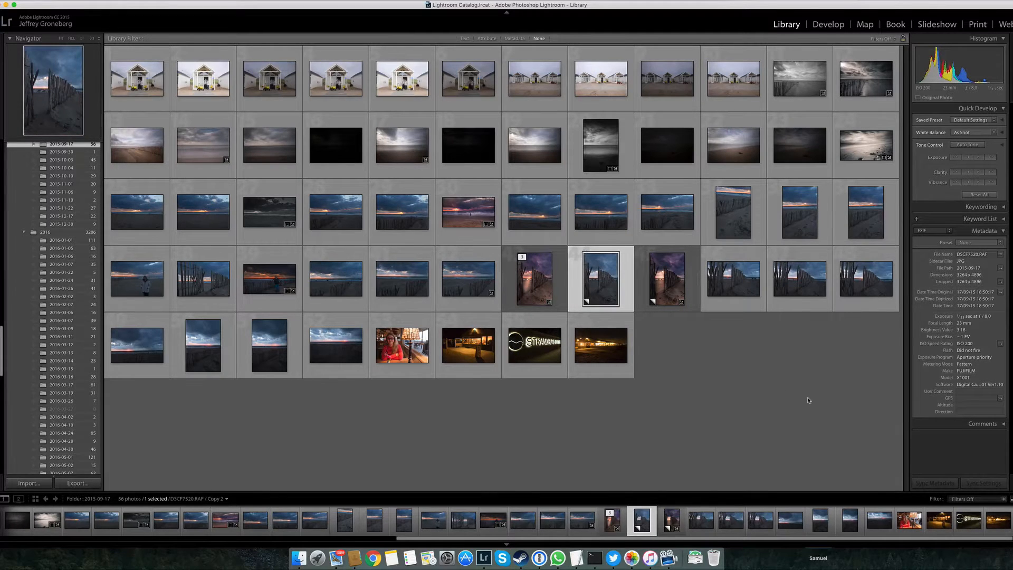
{"action": "key", "text": "d"}
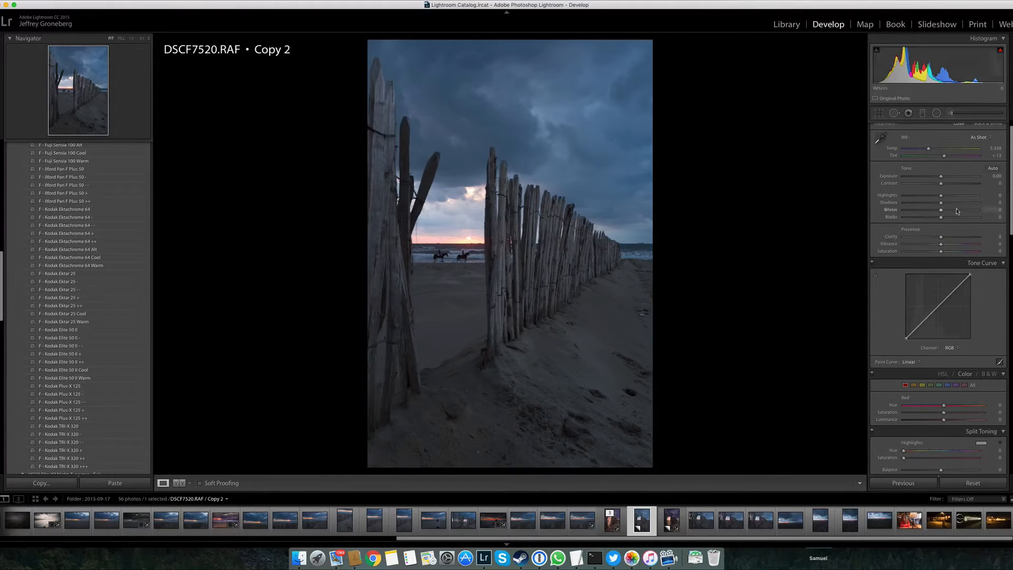
Widen the panel with the develop adjustments slightly
{"action": "scroll", "coordinate": [987, 221], "scroll_direction": "up", "scroll_amount": 1}
{"action": "scroll", "coordinate": [950, 327], "scroll_direction": "down", "scroll_amount": 10}
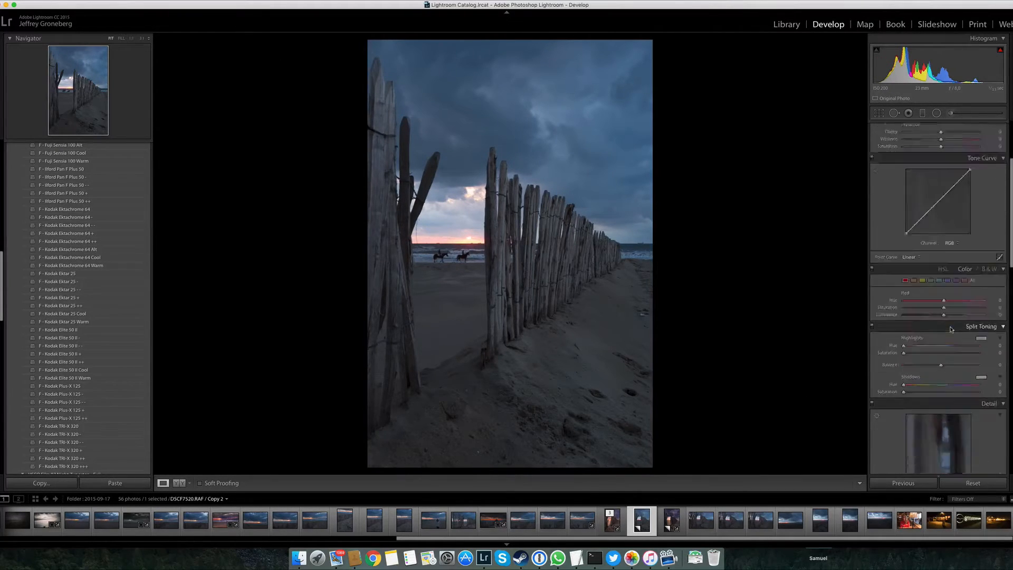
{"action": "scroll", "coordinate": [951, 326], "scroll_direction": "up", "scroll_amount": 5}
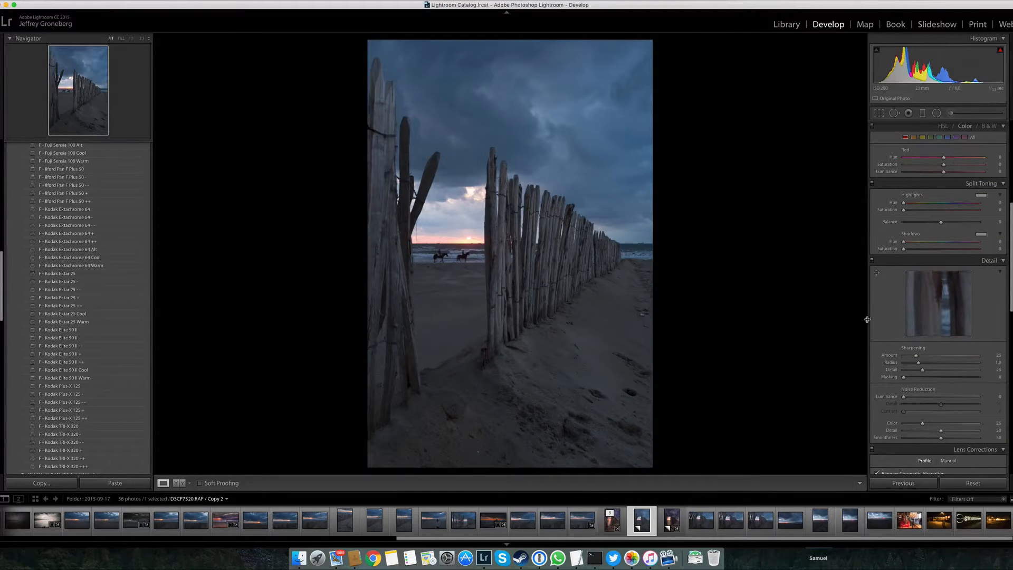
{"action": "left_click_drag", "start_coordinate": [866, 317], "coordinate": [861, 320]}
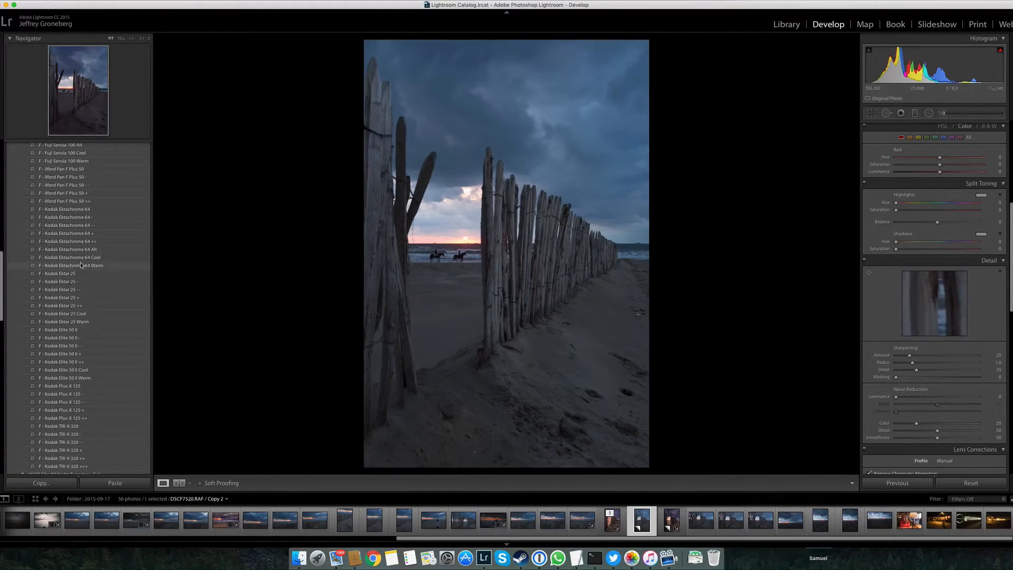
Collapse the expanded VSCO Film 07 and VSCO Film Toolkit preset groups
{"action": "scroll", "coordinate": [33, 207], "scroll_direction": "up", "scroll_amount": 15}
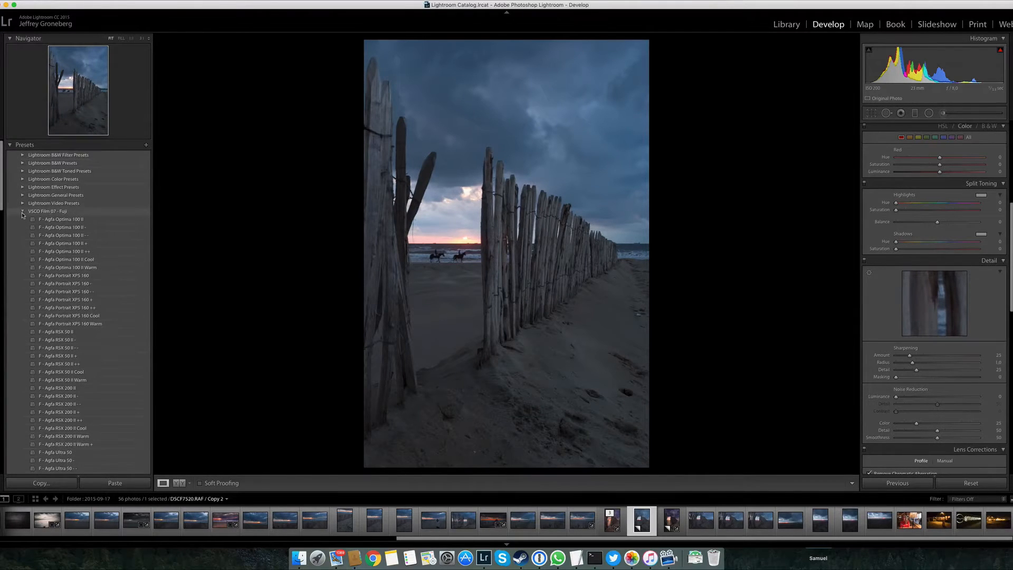
{"action": "left_click", "coordinate": [22, 211]}
{"action": "left_click", "coordinate": [23, 219]}
{"action": "left_click", "coordinate": [23, 220]}
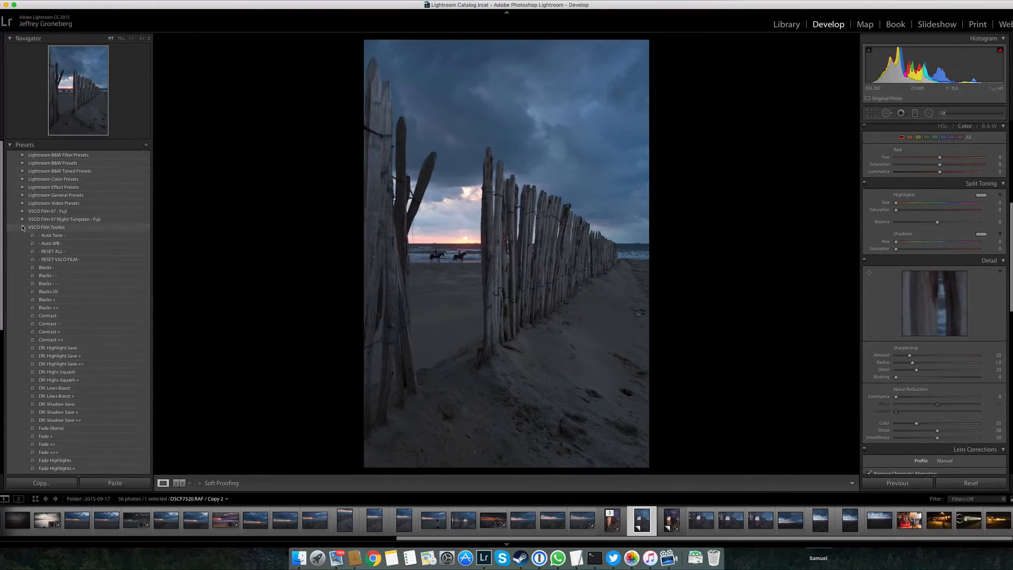
{"action": "left_click", "coordinate": [23, 227]}
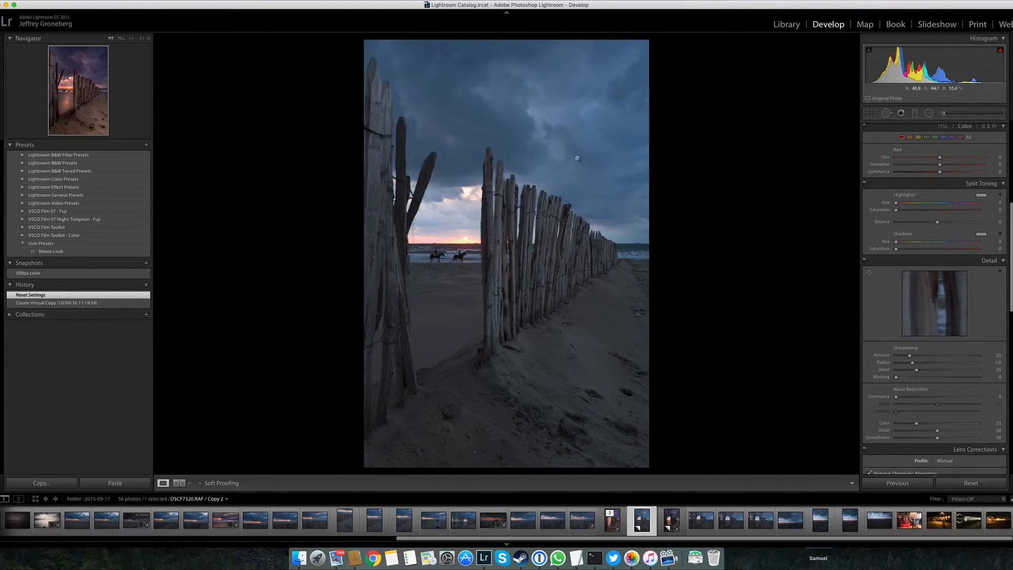
Check the selected copy's shooting metadata in the Library and return to its Basic adjustments in Develop
{"action": "scroll", "coordinate": [886, 247], "scroll_direction": "up", "scroll_amount": 10}
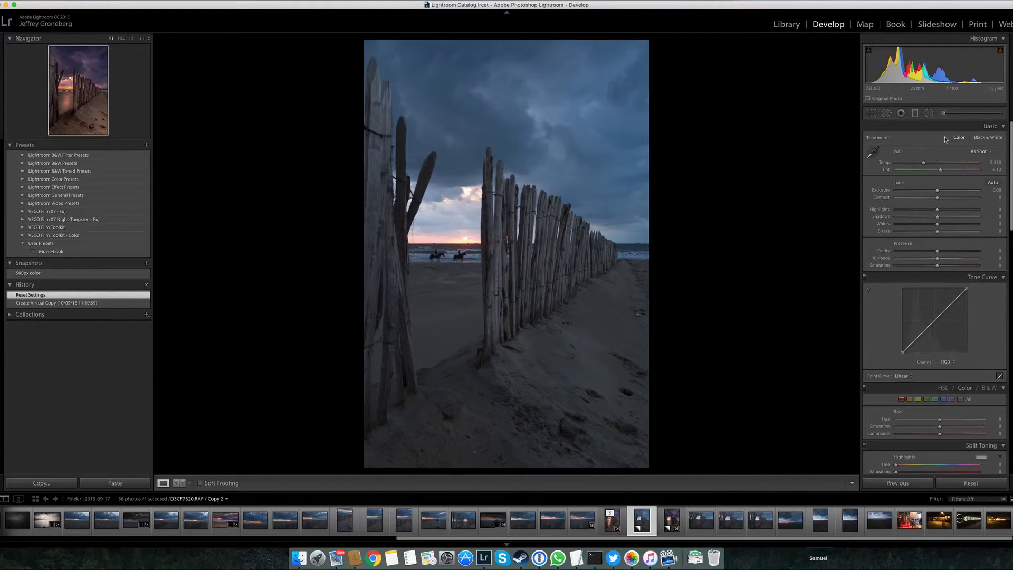
{"action": "scroll", "coordinate": [946, 147], "scroll_direction": "down", "scroll_amount": 1}
{"action": "scroll", "coordinate": [946, 146], "scroll_direction": "down", "scroll_amount": 15}
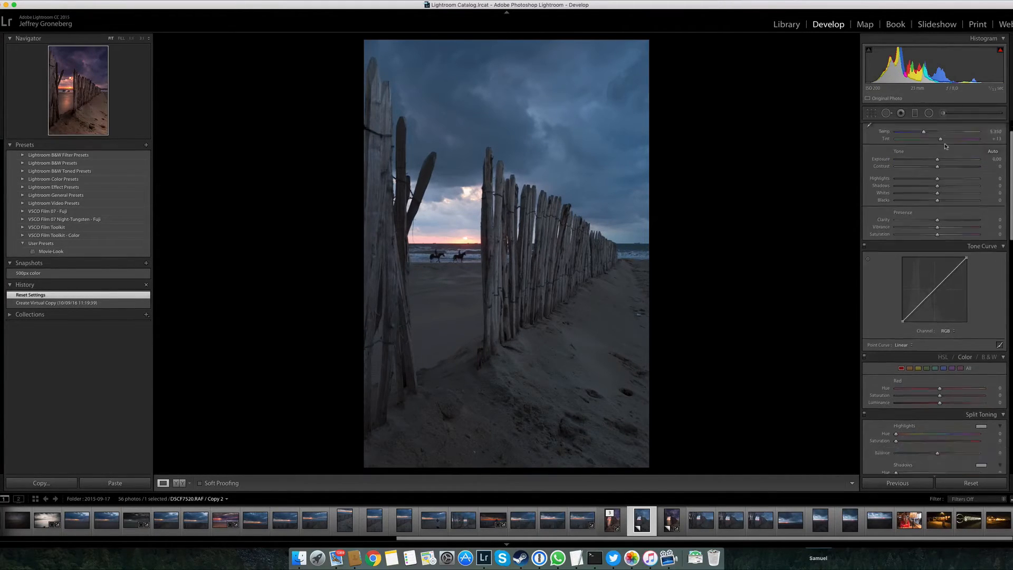
{"action": "scroll", "coordinate": [949, 147], "scroll_direction": "up", "scroll_amount": 15}
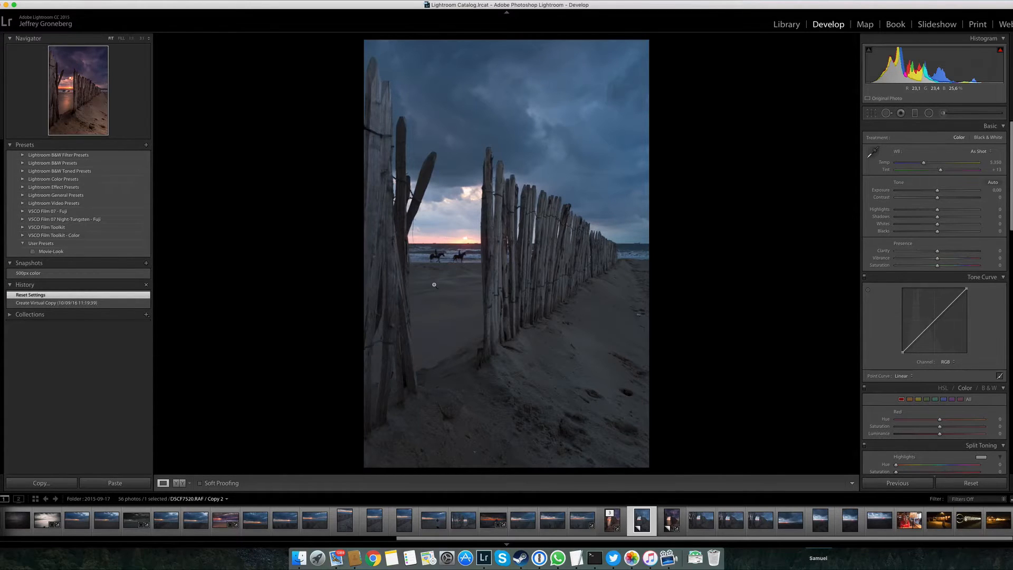
{"action": "key", "text": "g"}
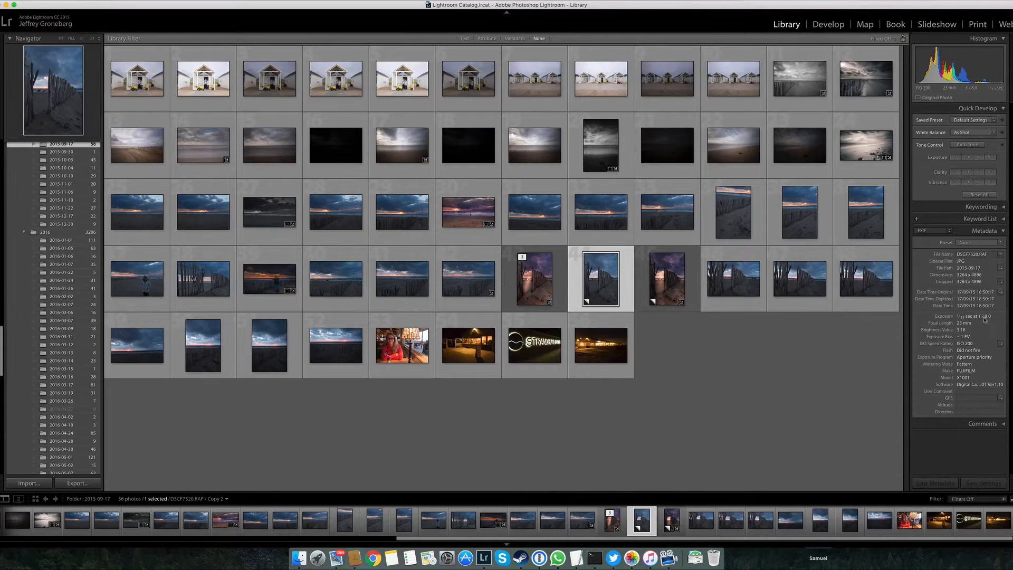
{"action": "key", "text": "d"}
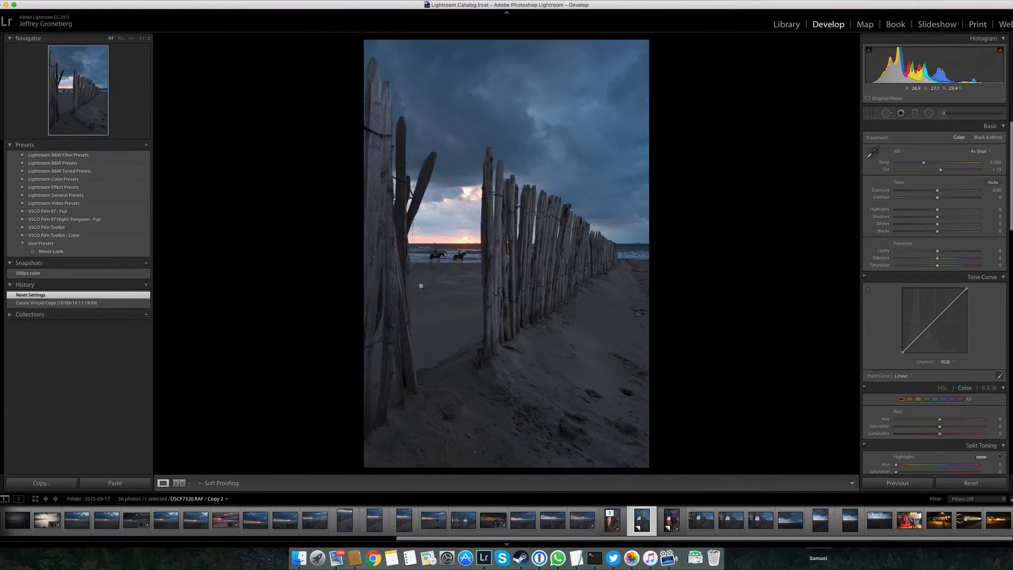
Inspect the two horse riders at the shoreline up close and return to the full photo
{"action": "left_click", "coordinate": [434, 257]}
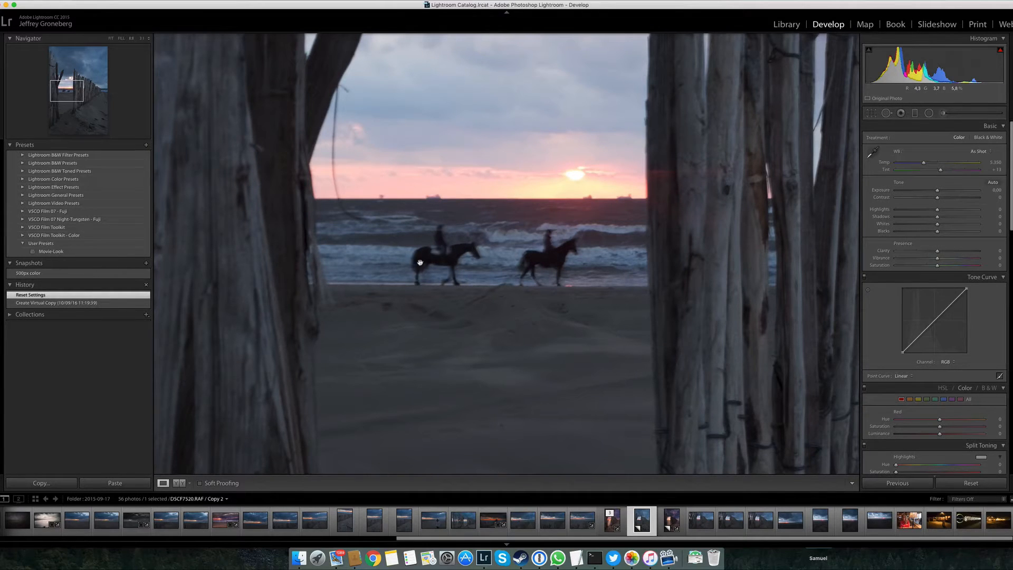
{"action": "left_click", "coordinate": [496, 303]}
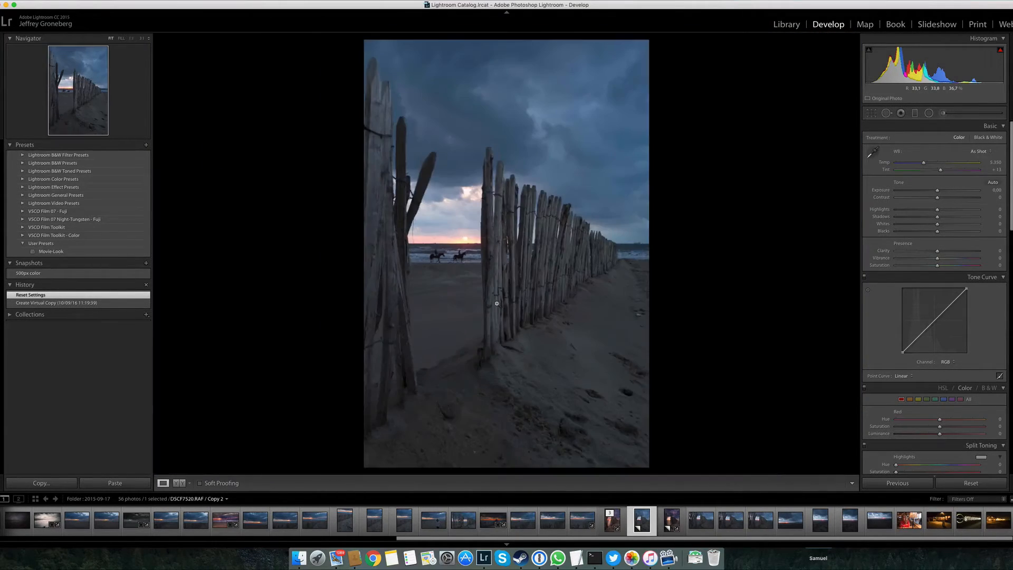
{"action": "left_click", "coordinate": [454, 258]}
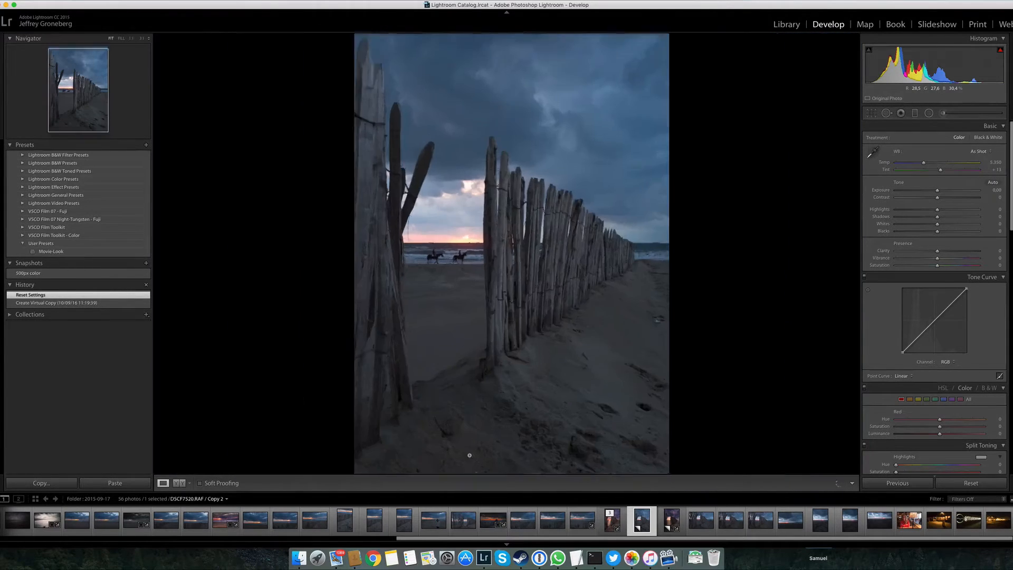
{"action": "left_click", "coordinate": [489, 307]}
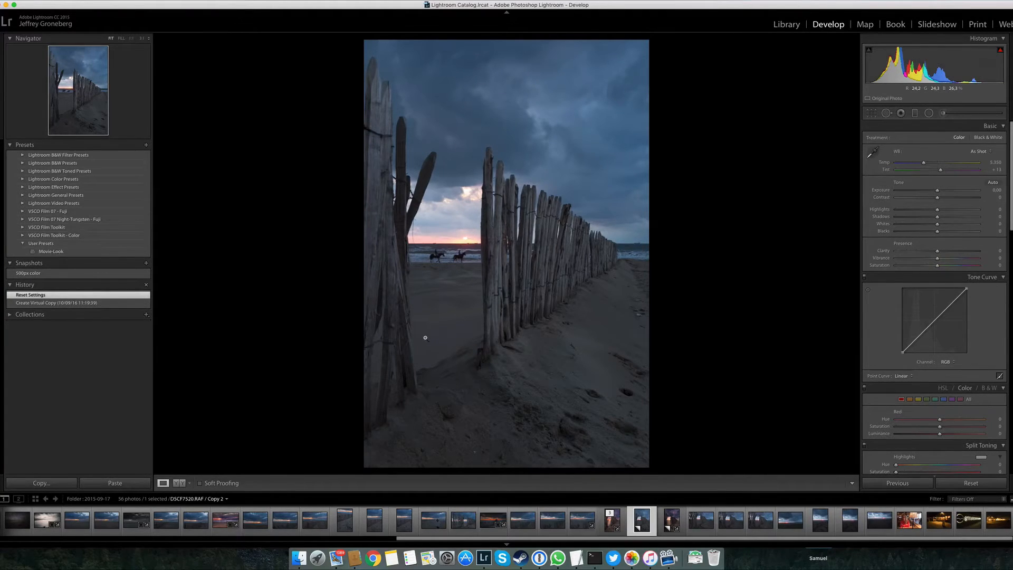
{"action": "left_click", "coordinate": [461, 289]}
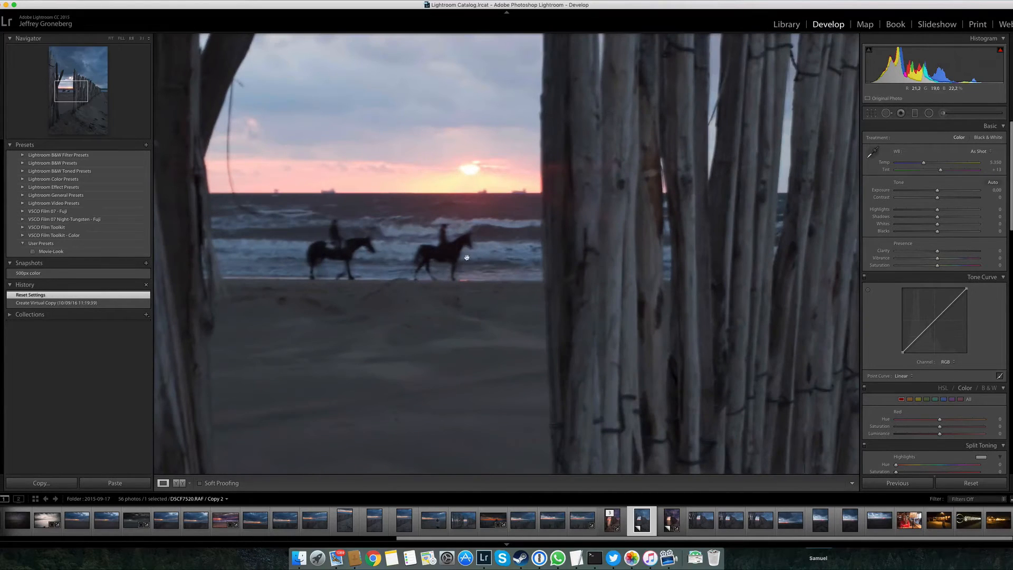
{"action": "left_click", "coordinate": [453, 295]}
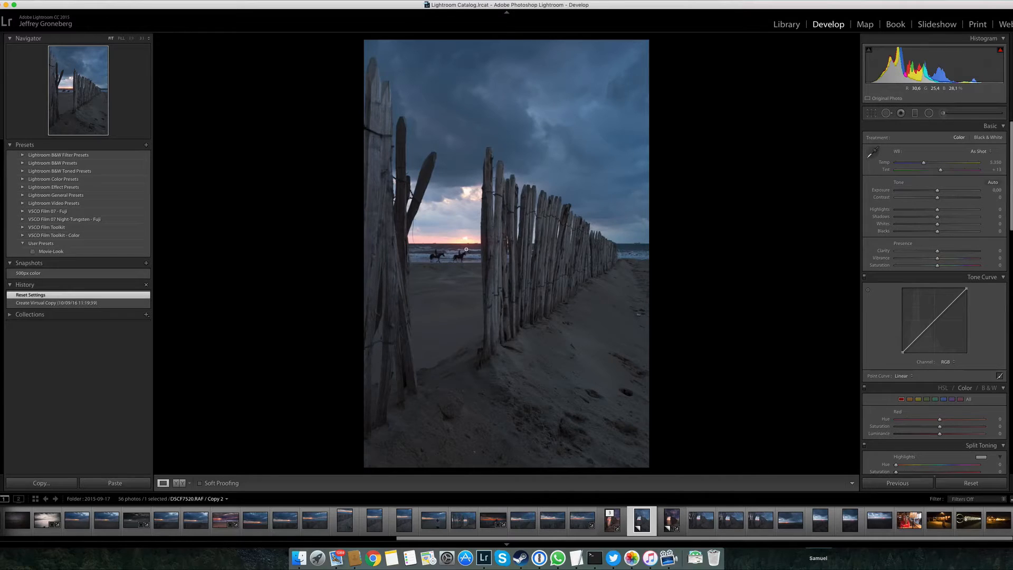
Set the Adjustment Brush to exposure 0.35 and clarity 2, slightly reduce its size, and paint a stroke on the foreground sand
{"action": "left_click", "coordinate": [943, 113]}
{"action": "left_click_drag", "start_coordinate": [939, 167], "coordinate": [944, 167]}
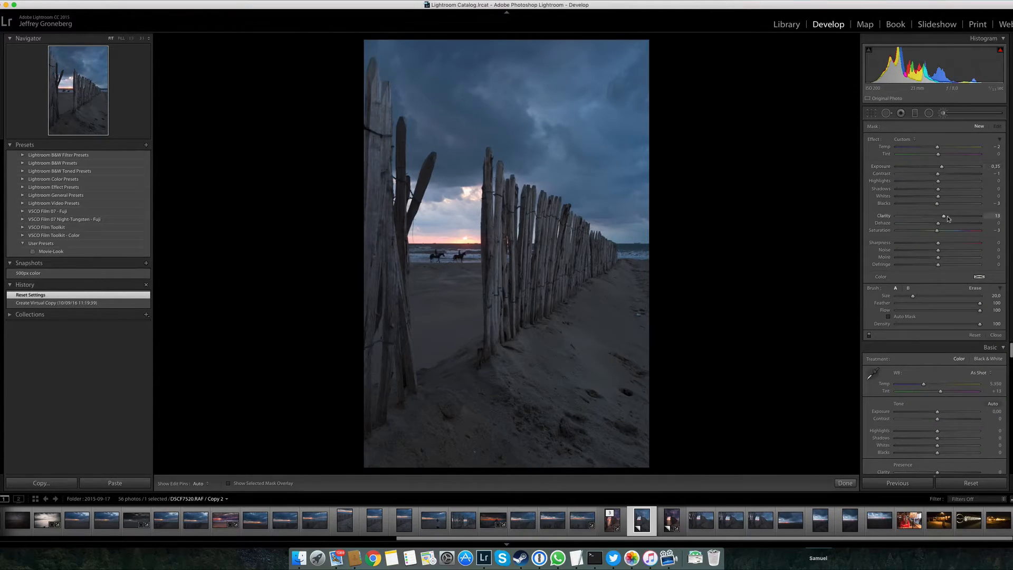
{"action": "left_click_drag", "start_coordinate": [944, 216], "coordinate": [940, 217]}
{"action": "scroll", "coordinate": [626, 445], "scroll_direction": "down", "scroll_amount": 1}
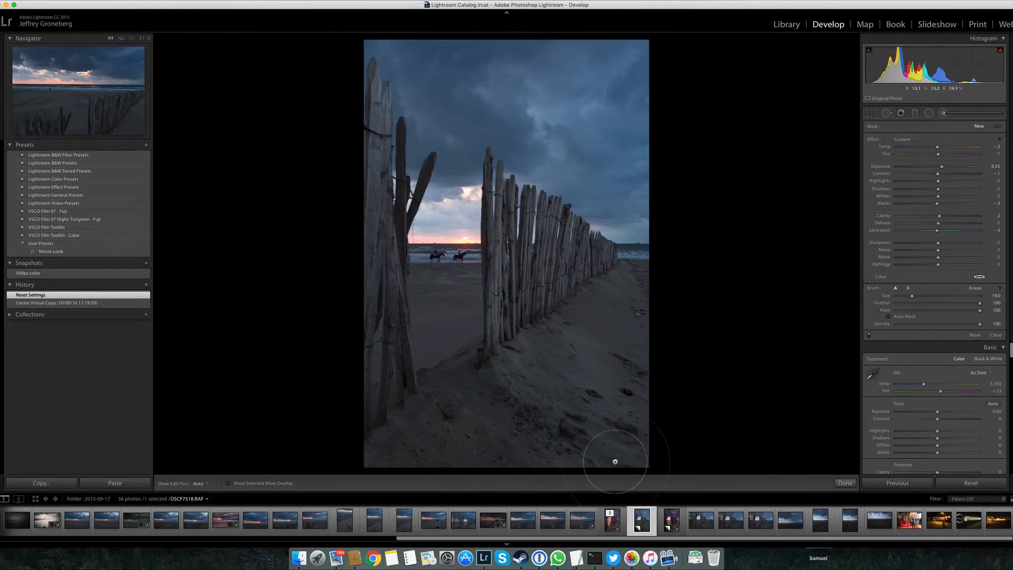
{"action": "left_click_drag", "start_coordinate": [561, 428], "coordinate": [562, 428]}
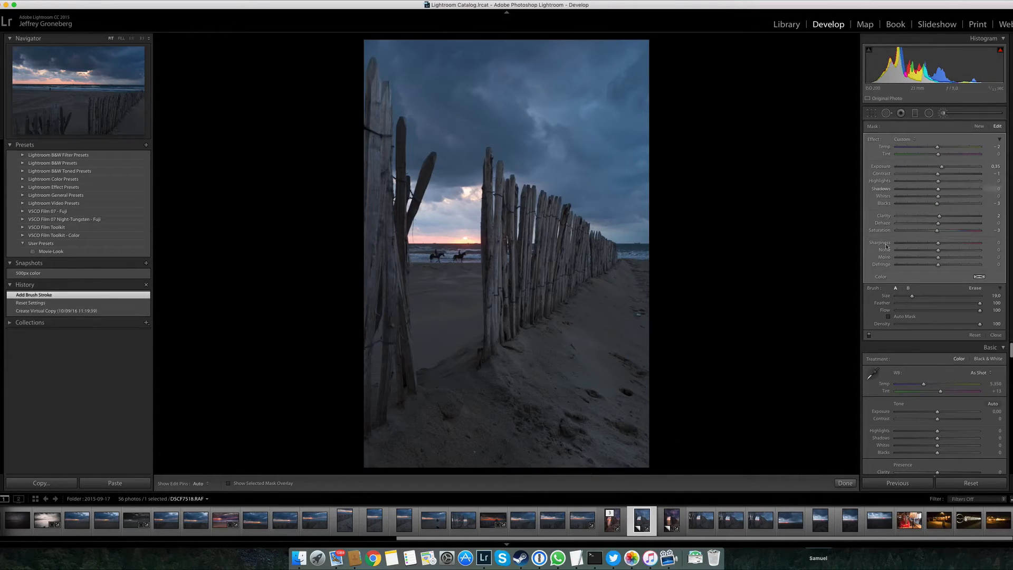
Close the Adjustment Brush and reopen it ready for a new mask
{"action": "left_click", "coordinate": [943, 113]}
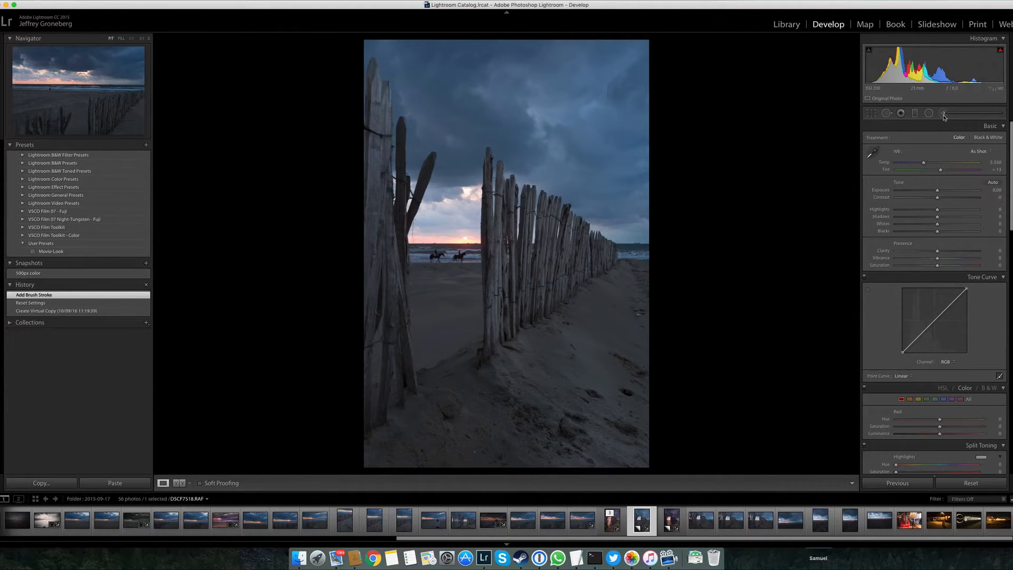
{"action": "left_click", "coordinate": [945, 115]}
{"action": "left_click", "coordinate": [945, 116]}
{"action": "left_click", "coordinate": [945, 114]}
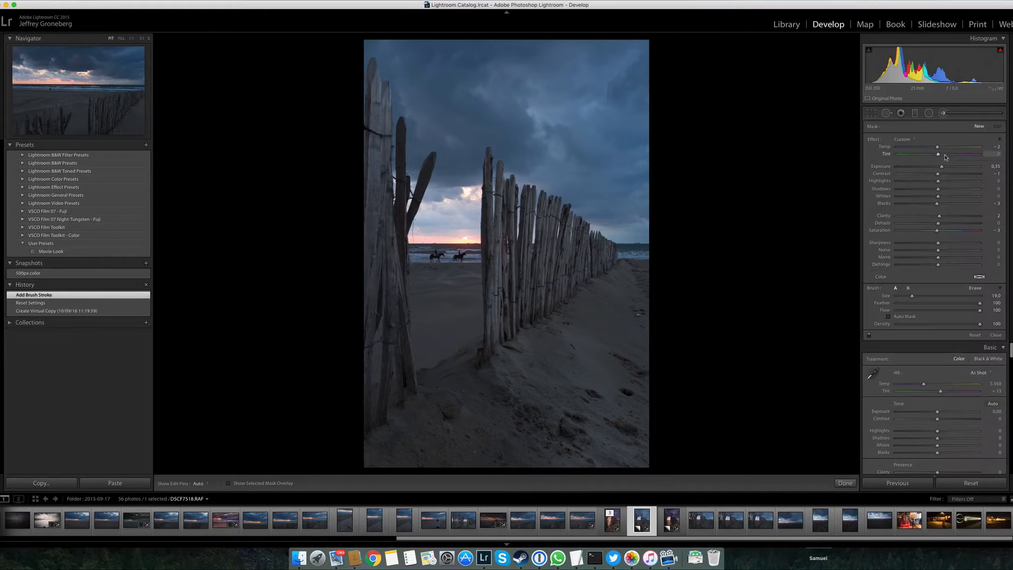
{"action": "left_click", "coordinate": [944, 114]}
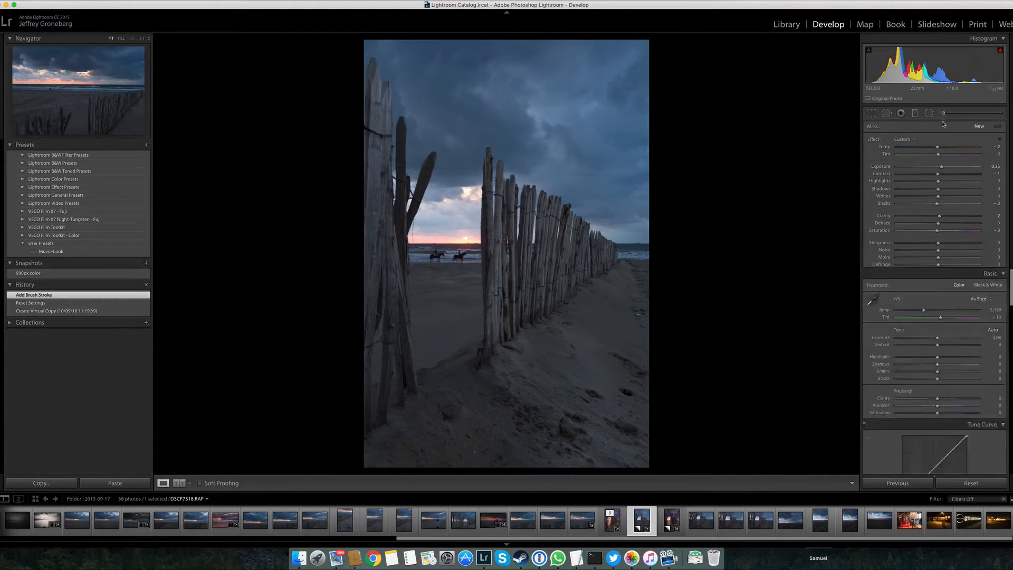
{"action": "left_click", "coordinate": [943, 114]}
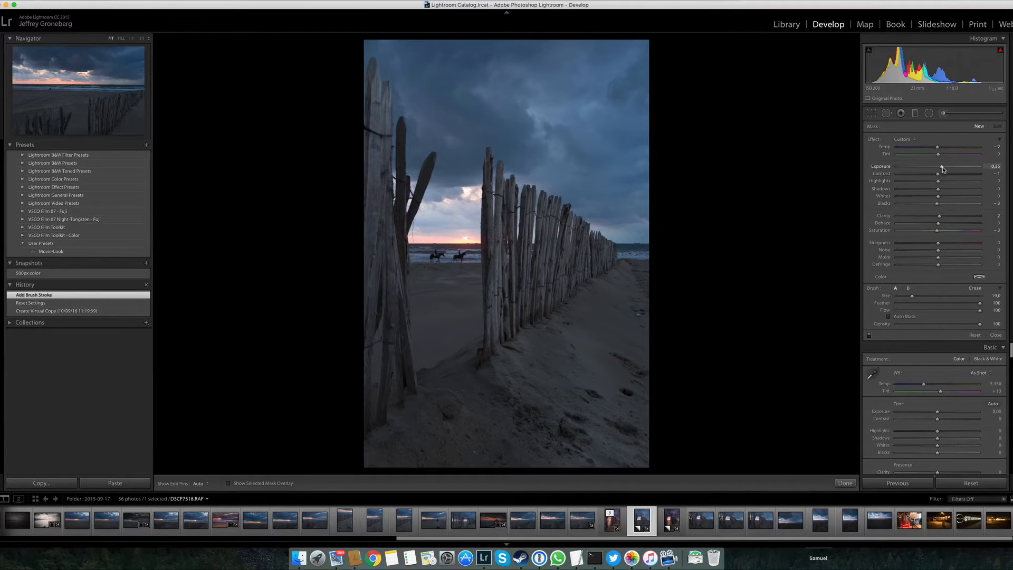
Set the new brush mask's exposure to 1.01 and paint over the foreground sand and the beach between the fence sections
{"action": "left_click_drag", "start_coordinate": [942, 168], "coordinate": [949, 170]}
{"action": "left_click_drag", "start_coordinate": [949, 169], "coordinate": [950, 168]}
{"action": "mouse_move", "coordinate": [634, 455]}
{"action": "left_mouse_down"}
{"action": "mouse_move", "coordinate": [571, 438]}
{"action": "mouse_move", "coordinate": [481, 406]}
{"action": "mouse_move", "coordinate": [494, 426]}
{"action": "mouse_move", "coordinate": [517, 409]}
{"action": "mouse_move", "coordinate": [554, 446]}
{"action": "left_mouse_up"}
{"action": "mouse_move", "coordinate": [467, 385]}
{"action": "left_mouse_down"}
{"action": "mouse_move", "coordinate": [442, 319]}
{"action": "mouse_move", "coordinate": [452, 240]}
{"action": "left_mouse_up"}
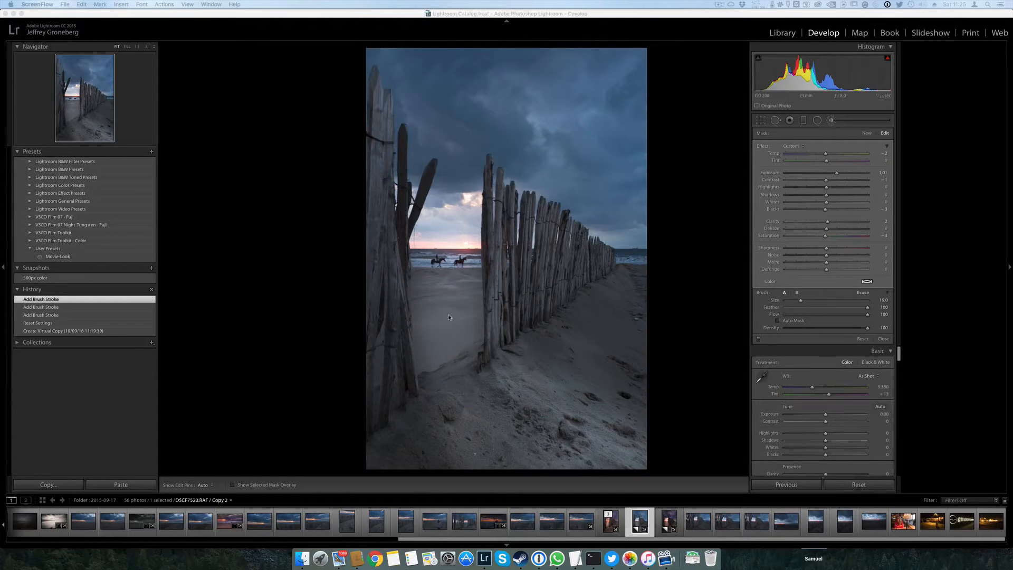
Start another brush mask with the same settings and paint from the foreground sand up through the fence opening to the horizon
{"action": "left_click", "coordinate": [832, 127]}
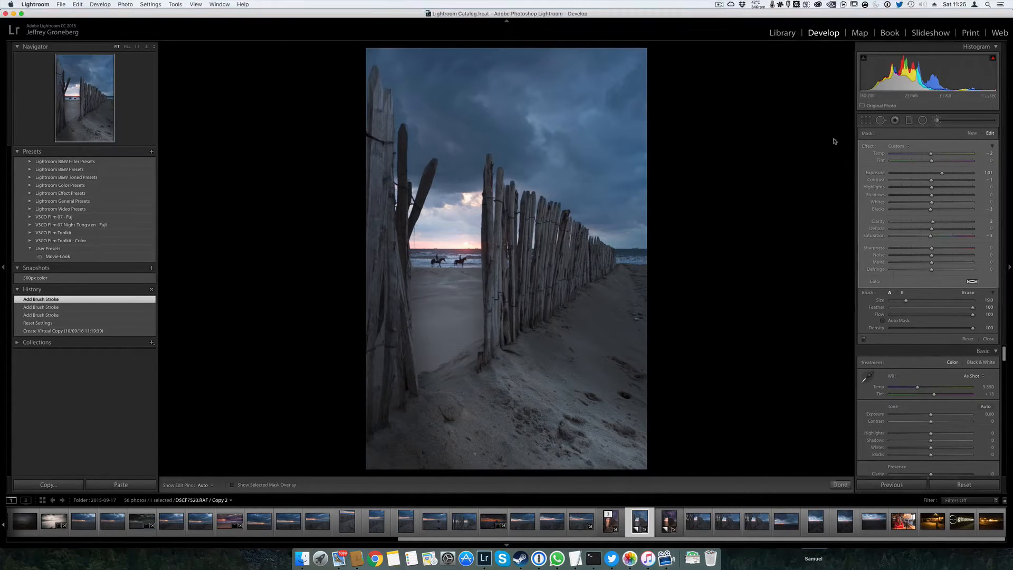
{"action": "left_click", "coordinate": [935, 123]}
{"action": "left_click", "coordinate": [935, 123]}
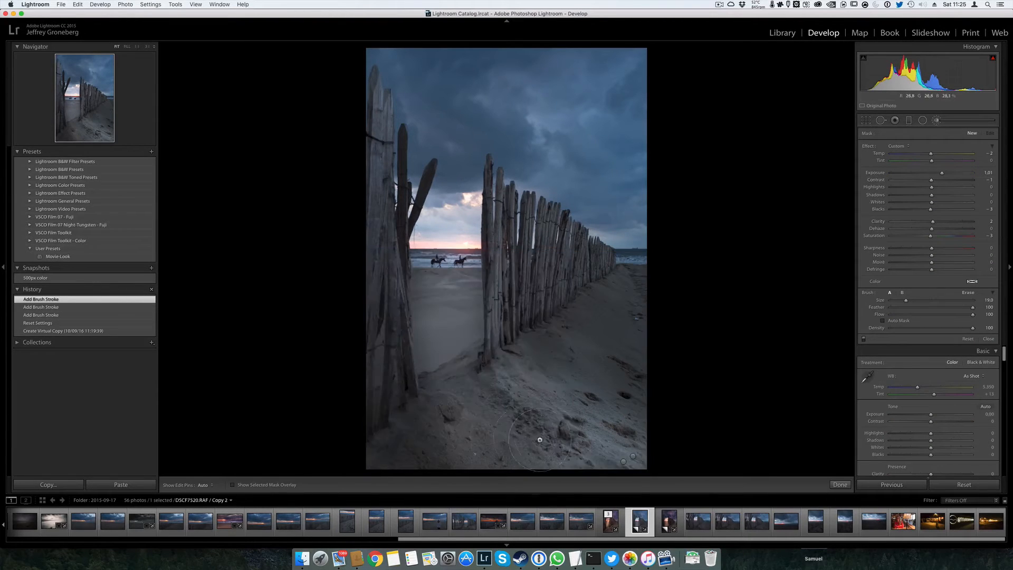
{"action": "mouse_move", "coordinate": [540, 439]}
{"action": "left_mouse_down"}
{"action": "mouse_move", "coordinate": [457, 378]}
{"action": "mouse_move", "coordinate": [466, 286]}
{"action": "mouse_move", "coordinate": [463, 338]}
{"action": "mouse_move", "coordinate": [447, 254]}
{"action": "mouse_move", "coordinate": [511, 454]}
{"action": "mouse_move", "coordinate": [461, 346]}
{"action": "mouse_move", "coordinate": [440, 226]}
{"action": "left_mouse_up"}
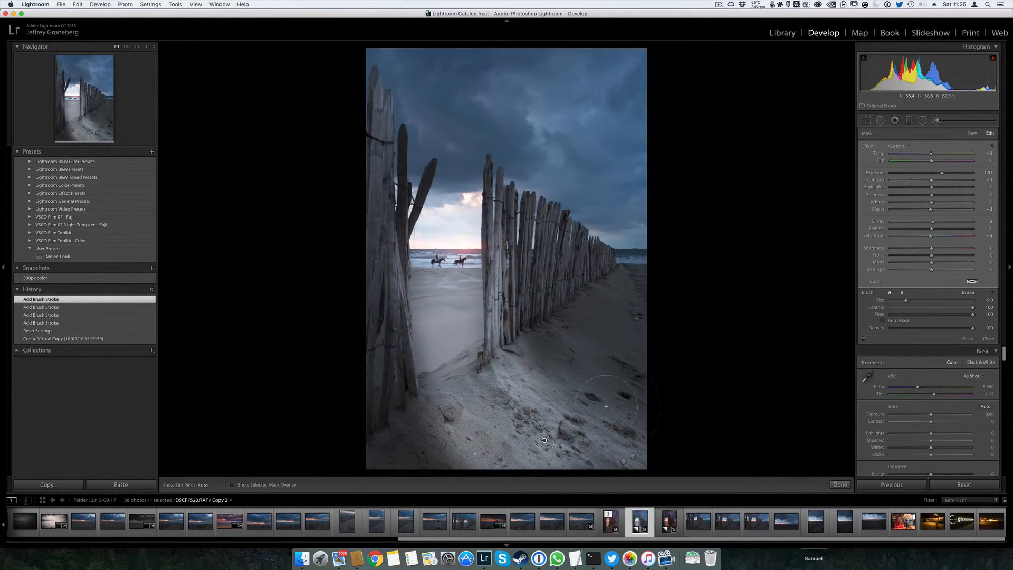
Delete all three brush adjustments from the photo and close the Adjustment Brush
{"action": "key", "text": "Delete"}
{"action": "left_click", "coordinate": [624, 462]}
{"action": "key", "text": "Delete"}
{"action": "left_click", "coordinate": [632, 456]}
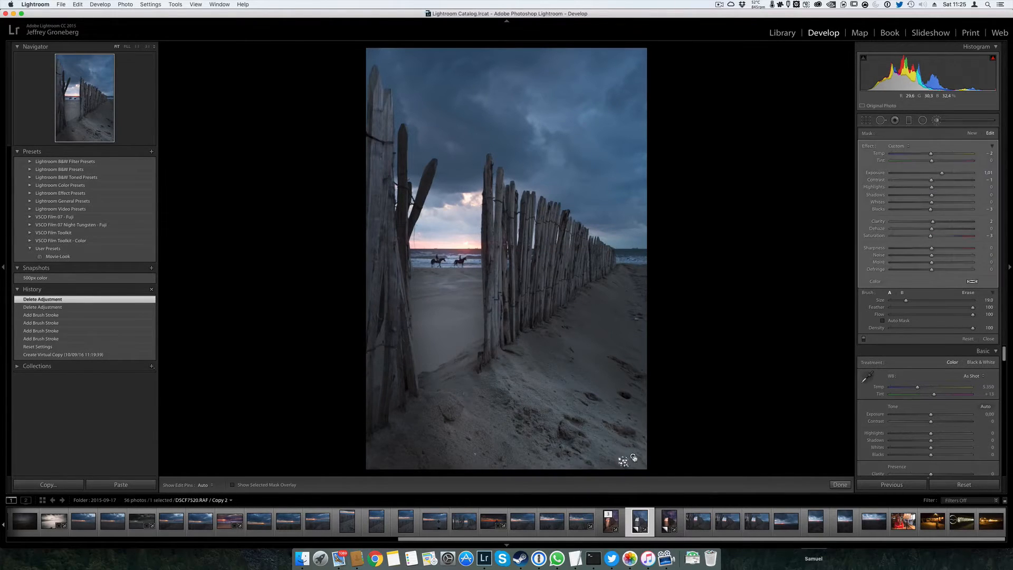
{"action": "key", "text": "Delete"}
{"action": "key", "text": "k"}
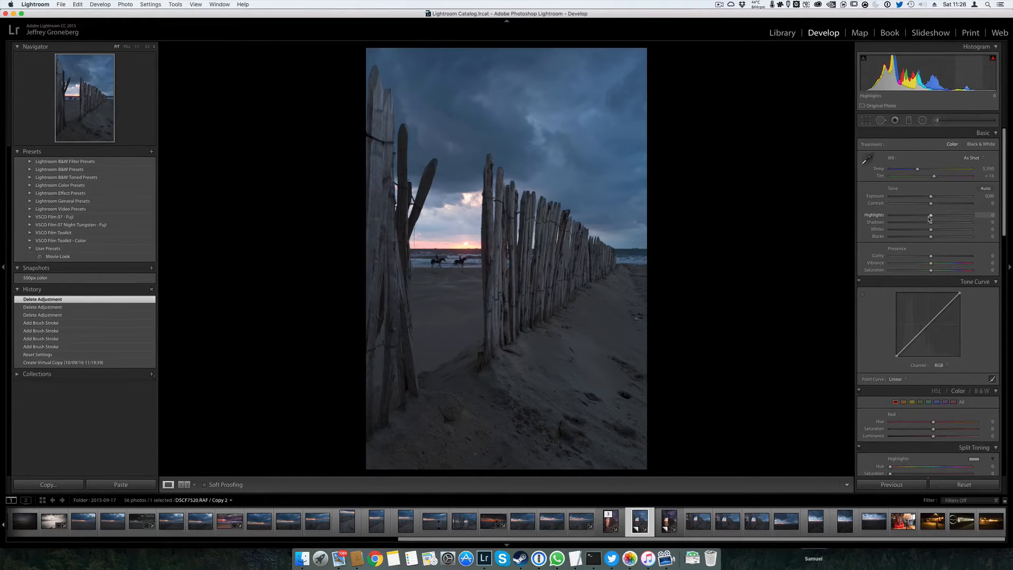
Set Highlights to -100, comparing the effect against 0, and raise Shadows to +100
{"action": "left_click_drag", "start_coordinate": [931, 216], "coordinate": [934, 216]}
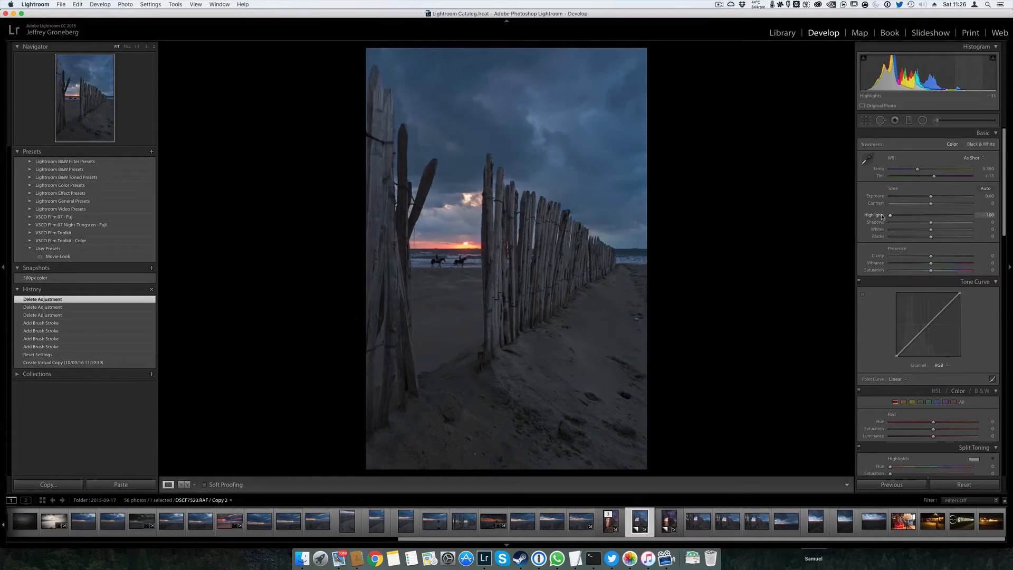
{"action": "left_click_drag", "start_coordinate": [856, 218], "coordinate": [758, 229]}
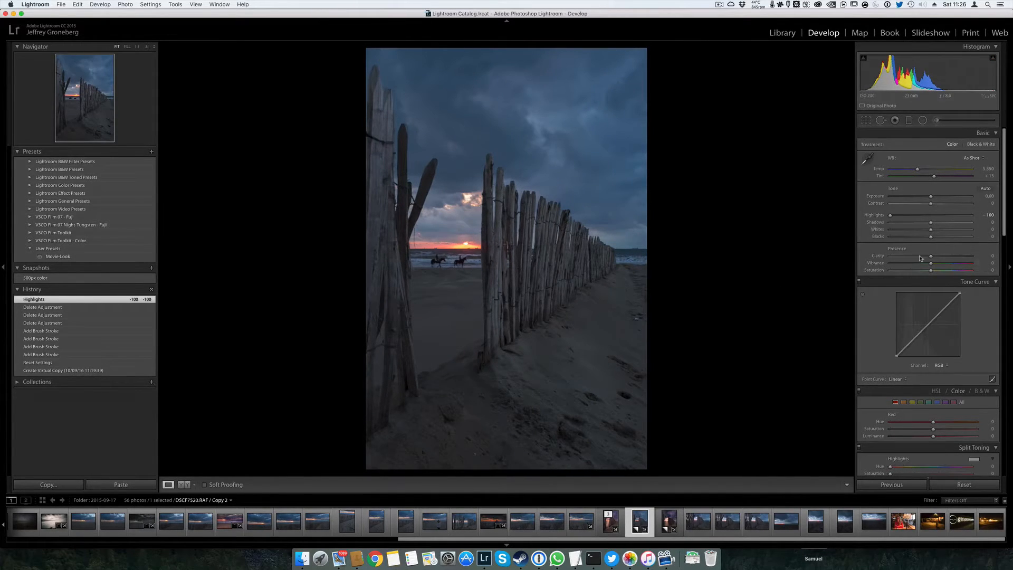
{"action": "left_click_drag", "start_coordinate": [890, 216], "coordinate": [930, 217]}
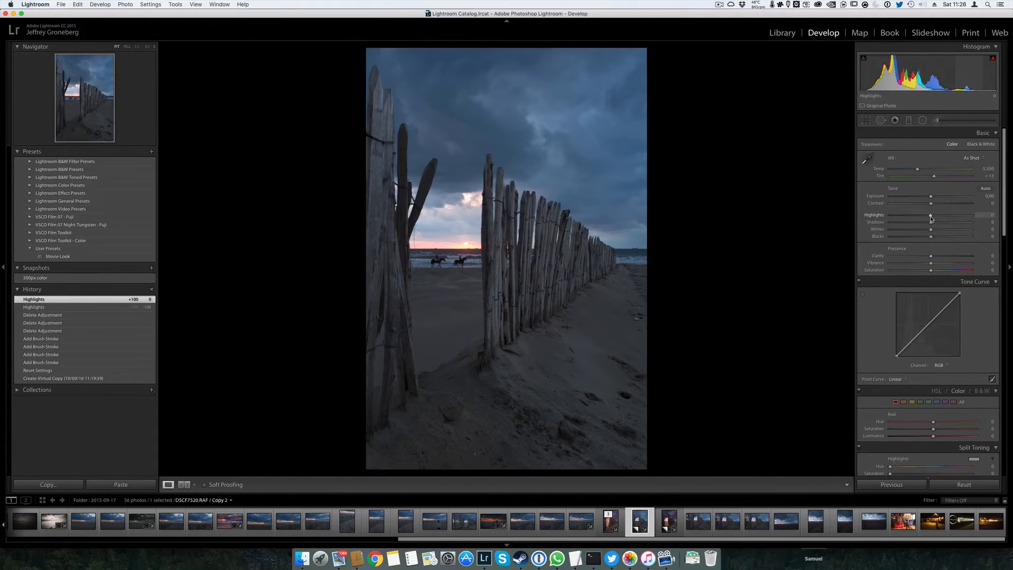
{"action": "left_click_drag", "start_coordinate": [930, 218], "coordinate": [850, 218]}
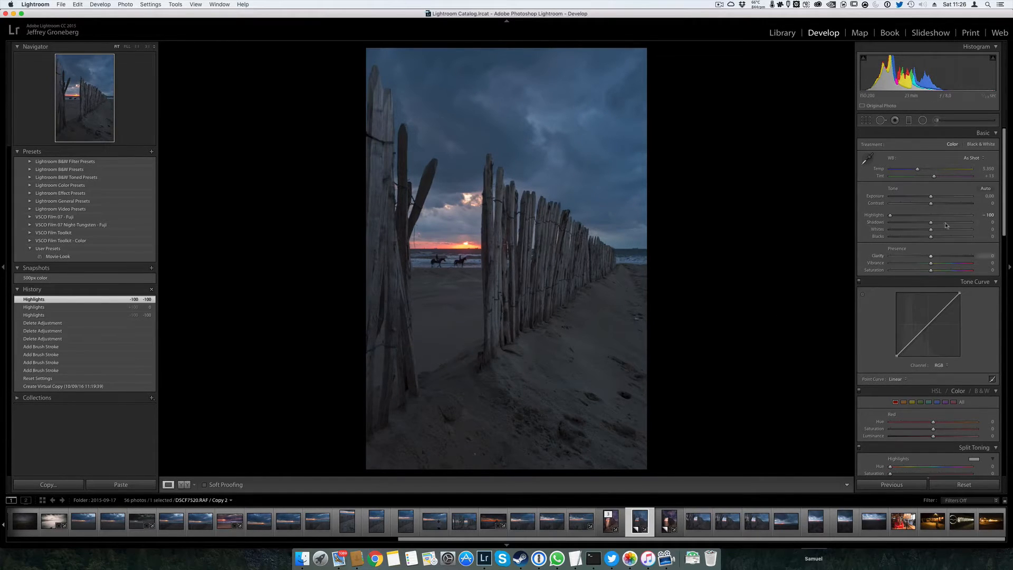
{"action": "left_click_drag", "start_coordinate": [931, 223], "coordinate": [994, 228]}
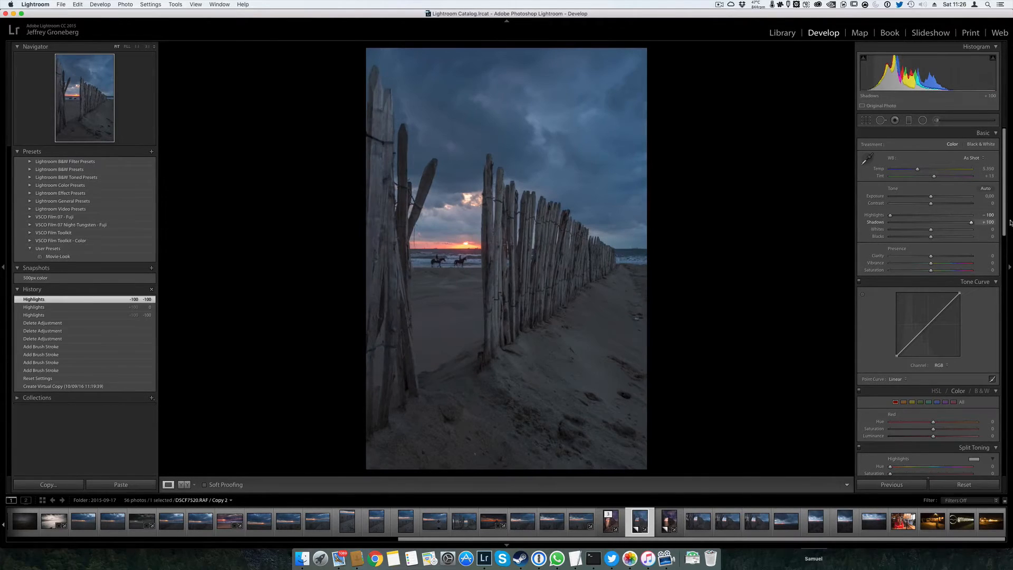
{"action": "left_click_drag", "start_coordinate": [1010, 222], "coordinate": [1011, 223]}
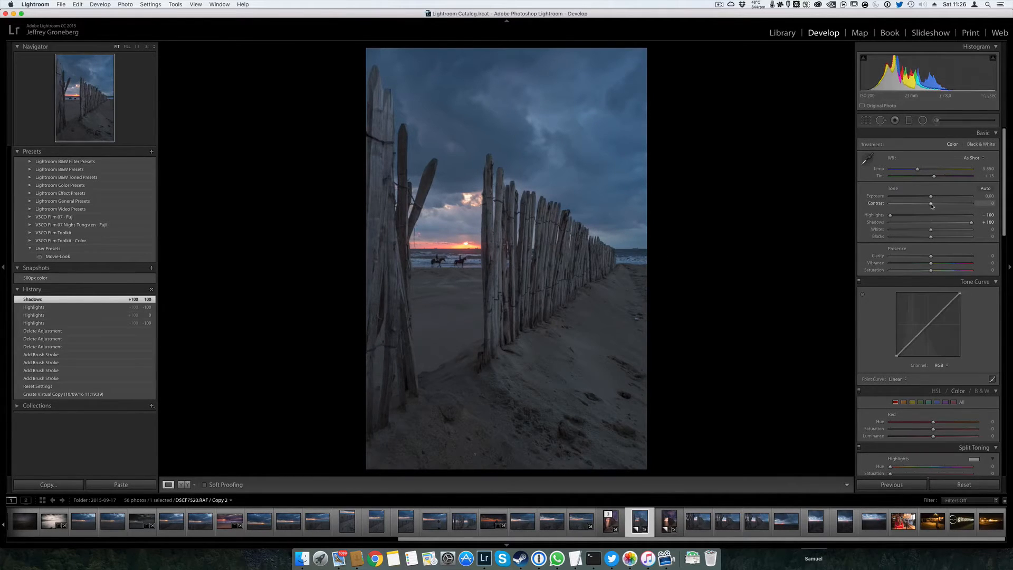
Set Contrast to +20 and, using the clipping preview, raise Whites to +5
{"action": "left_click_drag", "start_coordinate": [931, 206], "coordinate": [940, 207]}
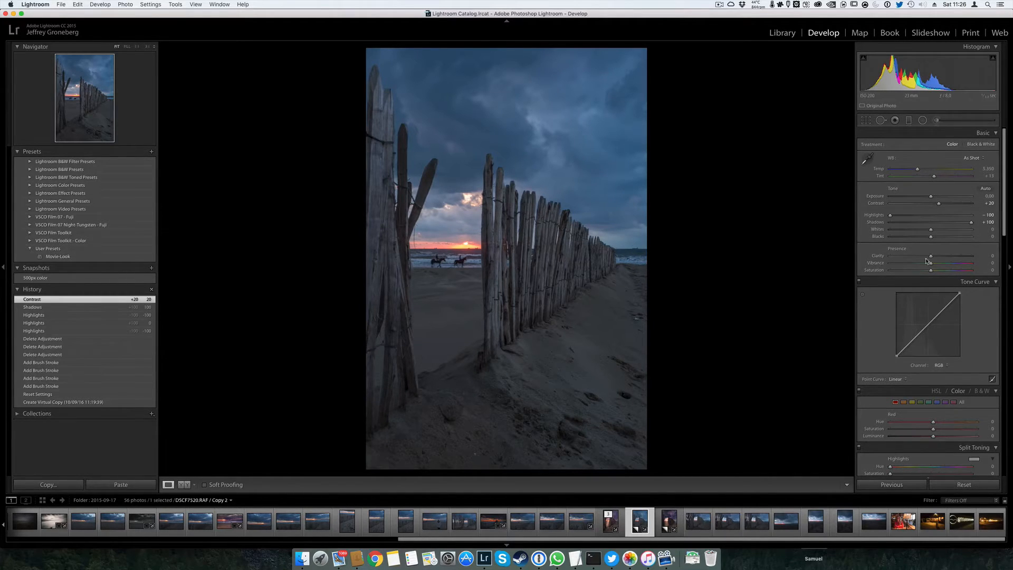
{"action": "key", "text": "alt"}
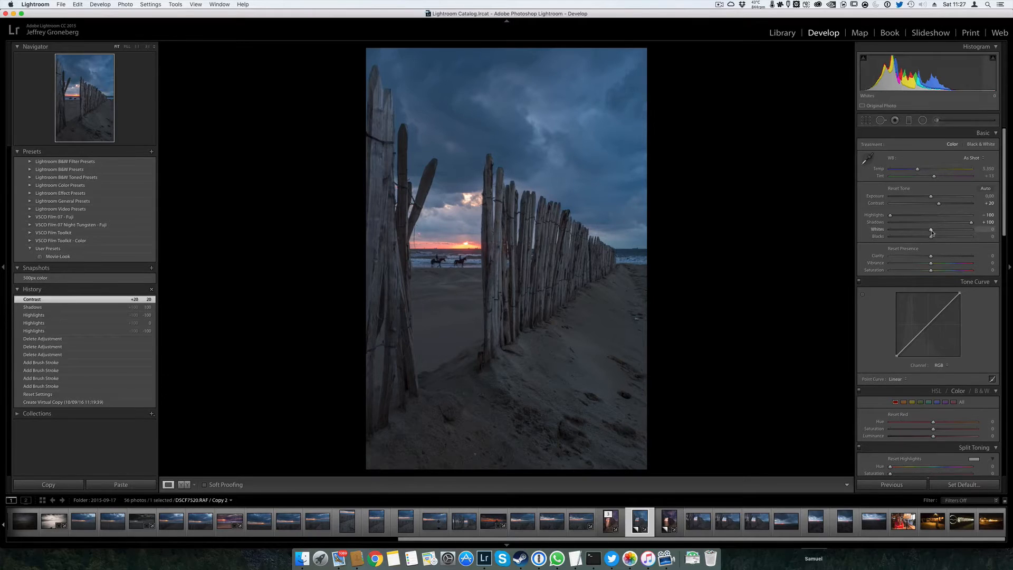
{"action": "left_click", "coordinate": [931, 231], "text": "alt"}
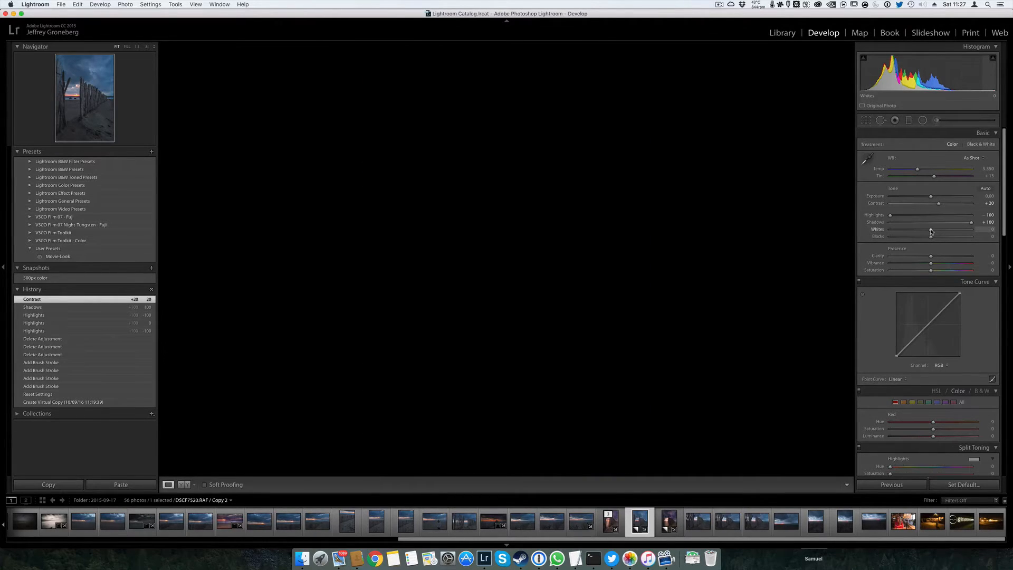
{"action": "left_click_drag", "start_coordinate": [932, 231], "coordinate": [934, 233]}
{"action": "mouse_move", "coordinate": [933, 232]}
{"action": "left_mouse_down"}
{"action": "mouse_move", "coordinate": [922, 239]}
{"action": "mouse_move", "coordinate": [930, 242]}
{"action": "left_mouse_up"}
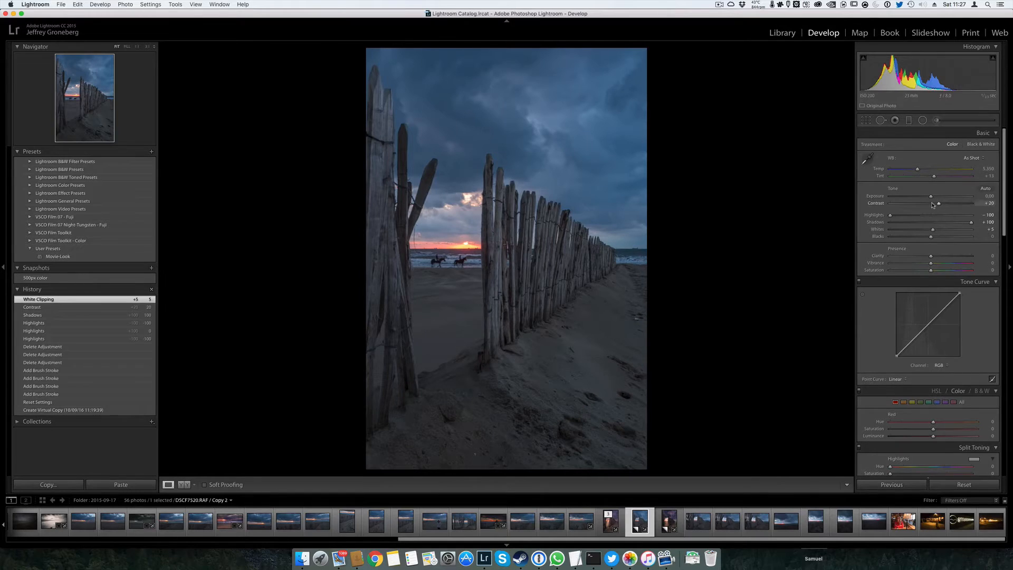
Split-tone the photo with highlights at hue 37, saturation 22 and shadows at hue 215, saturation 12
{"action": "scroll", "coordinate": [930, 275], "scroll_direction": "down", "scroll_amount": 2}
{"action": "scroll", "coordinate": [930, 275], "scroll_direction": "down", "scroll_amount": 1}
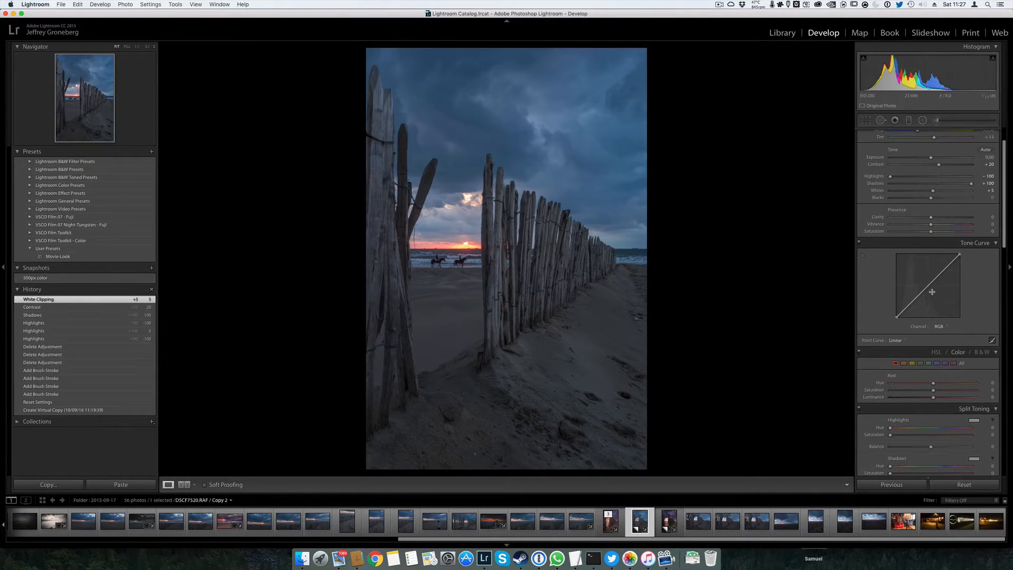
{"action": "scroll", "coordinate": [937, 287], "scroll_direction": "down", "scroll_amount": 5}
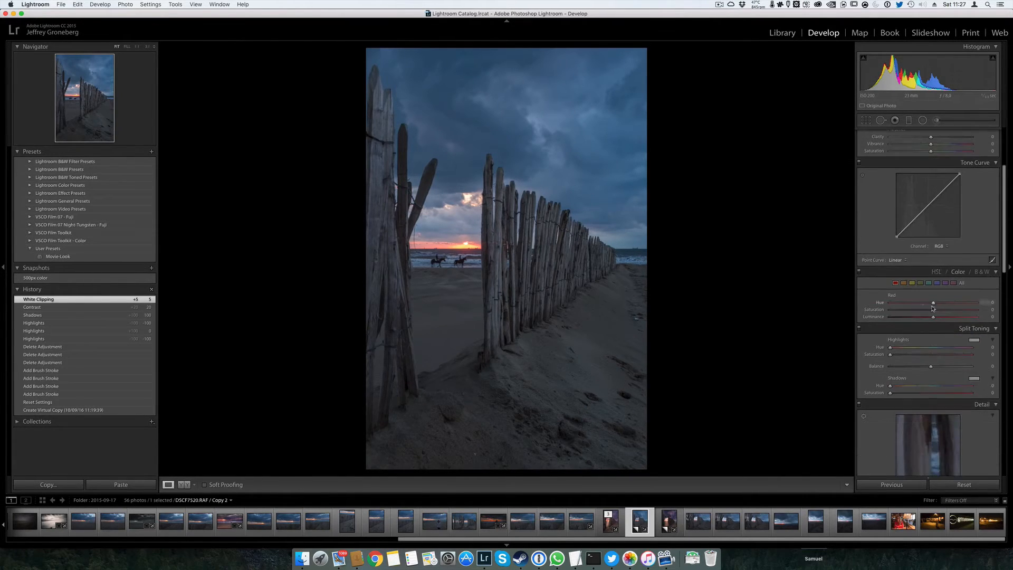
{"action": "scroll", "coordinate": [921, 300], "scroll_direction": "down", "scroll_amount": 3}
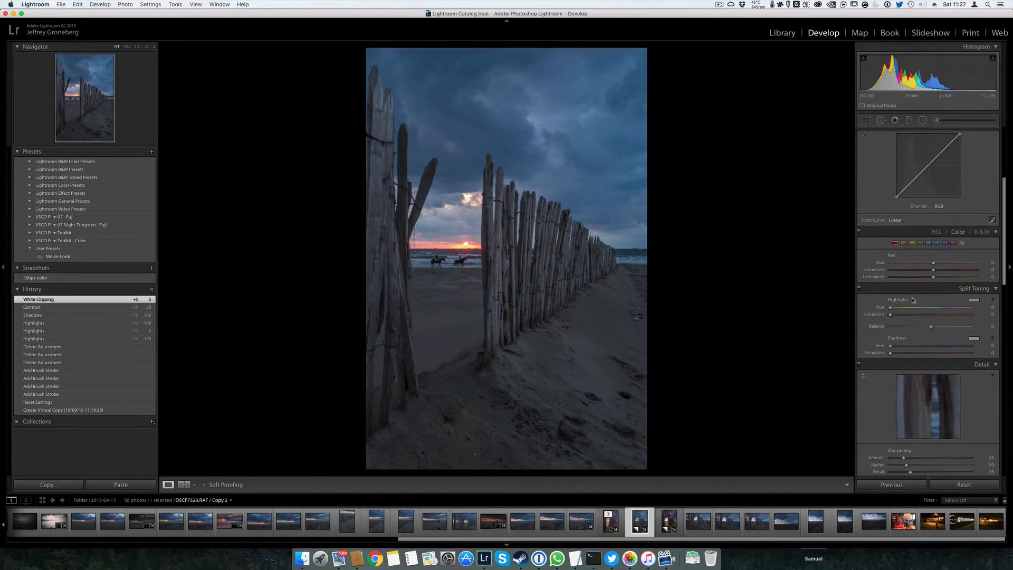
{"action": "left_click", "coordinate": [975, 301]}
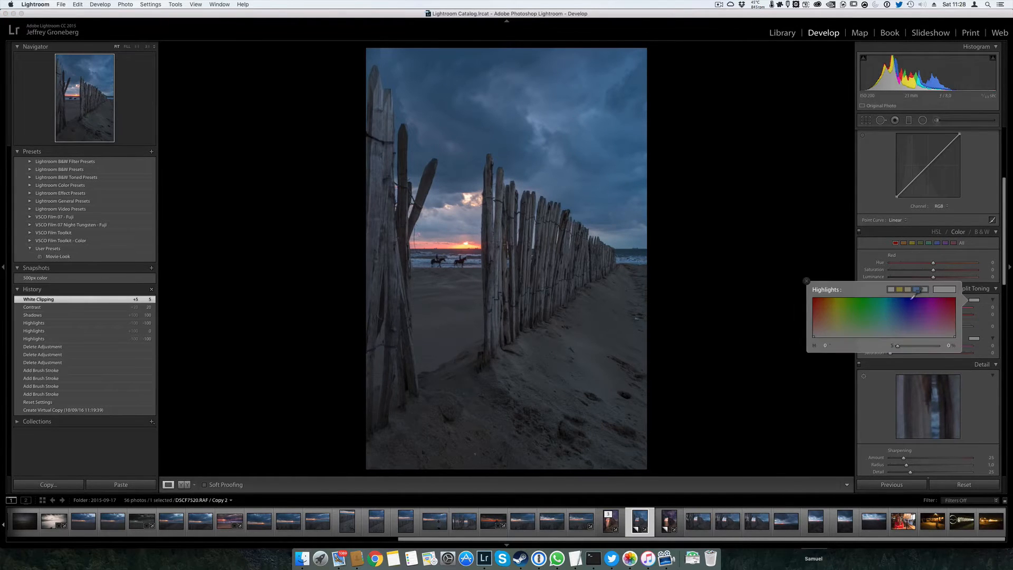
{"action": "left_click", "coordinate": [908, 289]}
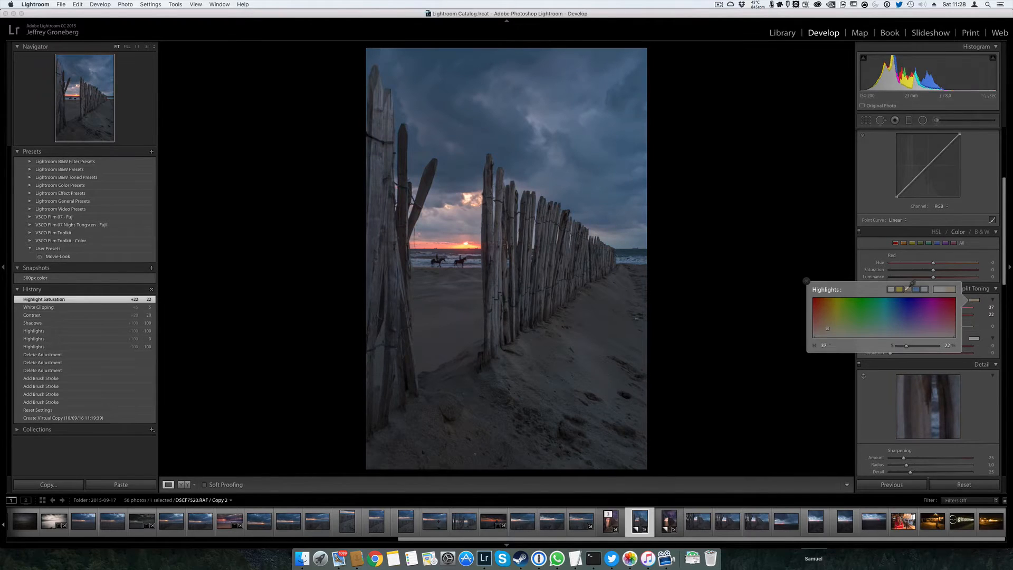
{"action": "left_click", "coordinate": [807, 280]}
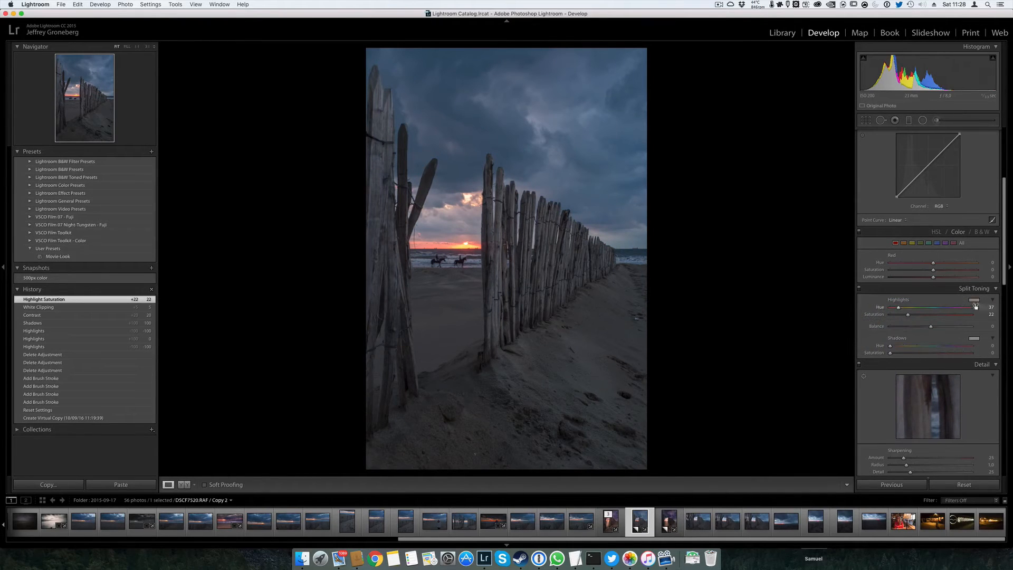
{"action": "left_click", "coordinate": [975, 339]}
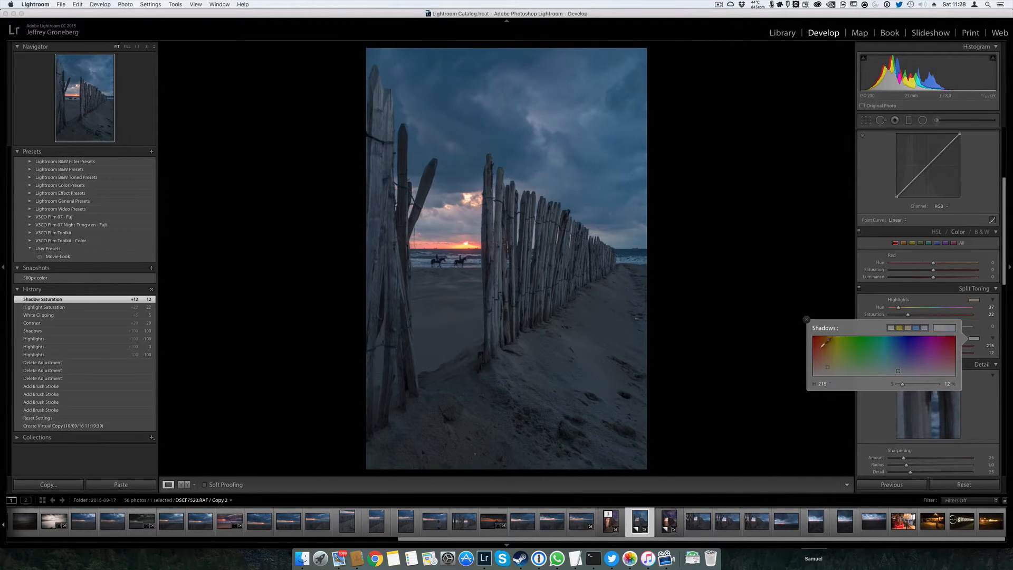
{"action": "left_click", "coordinate": [806, 319]}
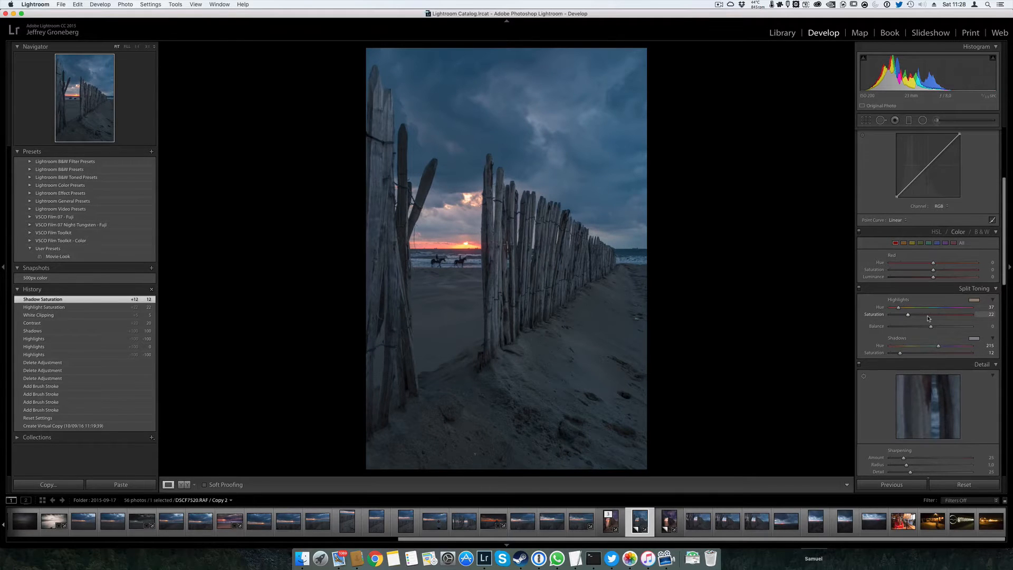
Set the sharpening Detail to 100 and point the detail preview at the tip of a wooden fence post
{"action": "scroll", "coordinate": [928, 318], "scroll_direction": "down", "scroll_amount": 5}
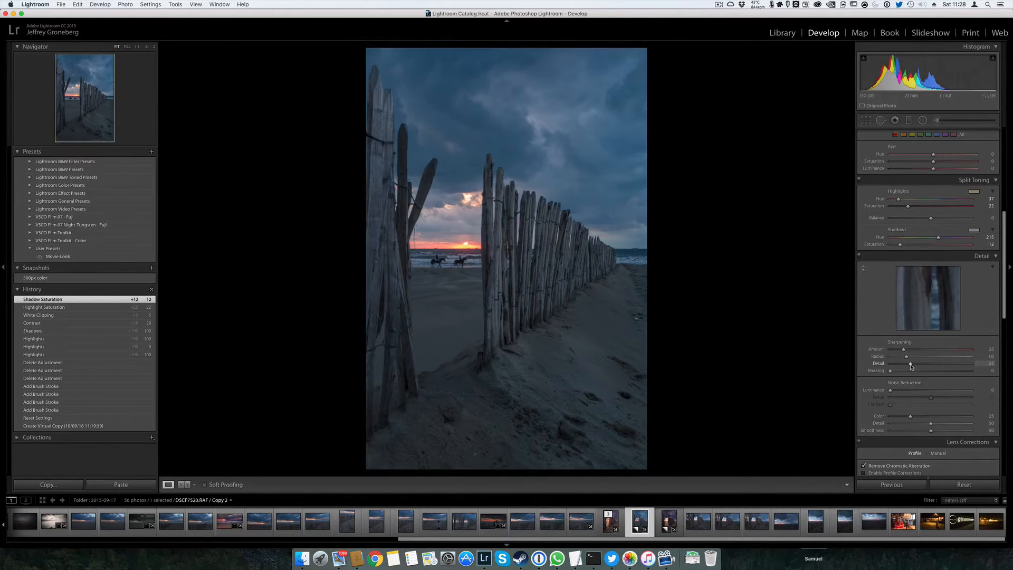
{"action": "left_click_drag", "start_coordinate": [910, 366], "coordinate": [988, 364]}
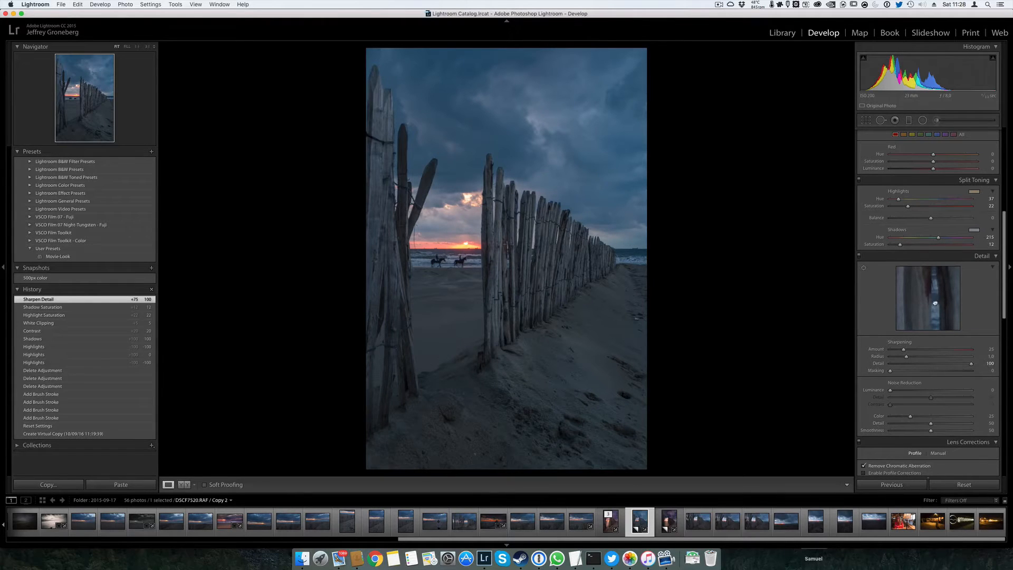
{"action": "left_click", "coordinate": [864, 268]}
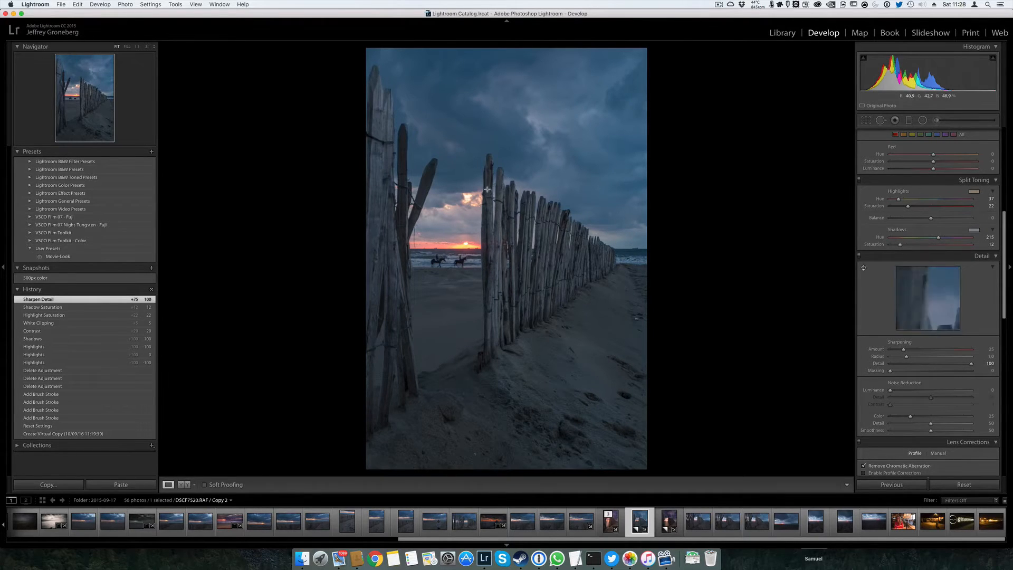
{"action": "left_click", "coordinate": [865, 267]}
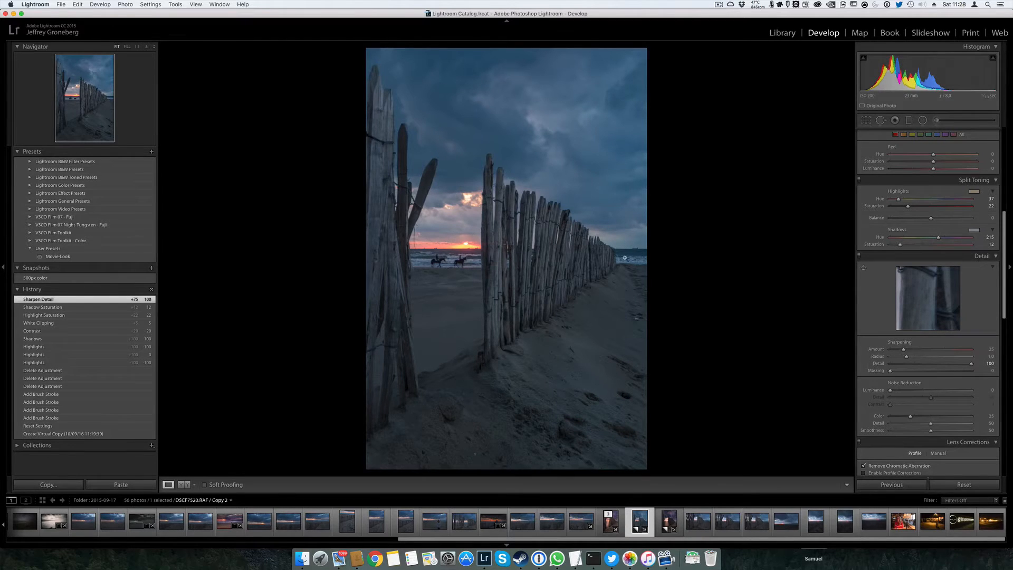
{"action": "left_click", "coordinate": [864, 268]}
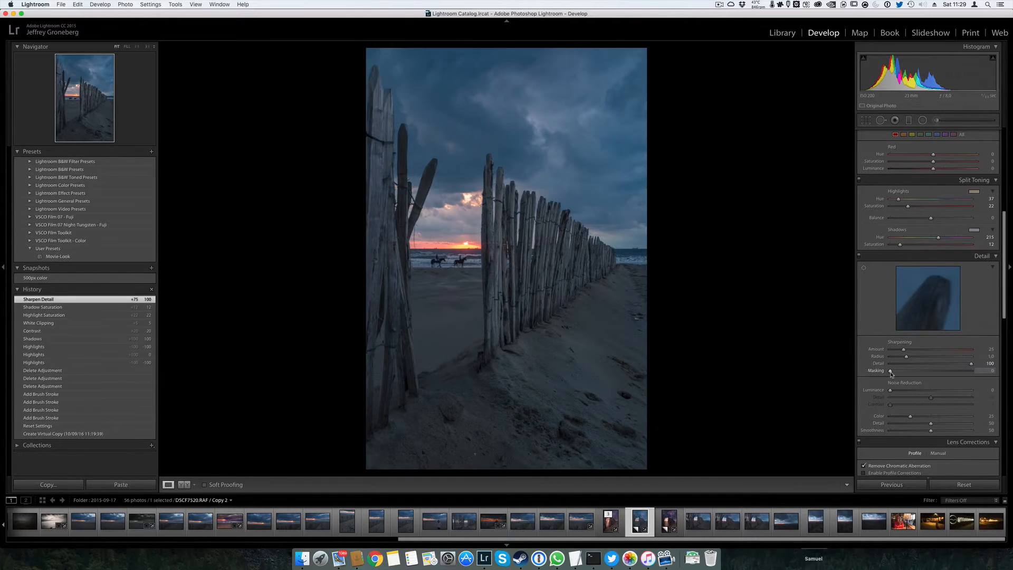
Set the sharpening Masking to 73 using the edge mask preview and the sharpening Amount to 50
{"action": "key", "text": "alt"}
{"action": "left_click_drag", "start_coordinate": [891, 372], "coordinate": [951, 382]}
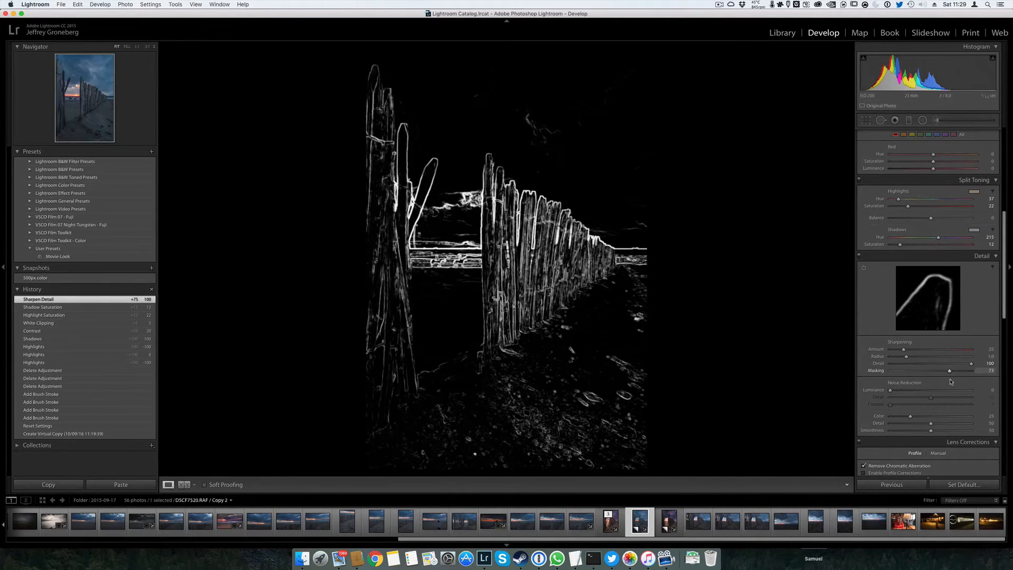
{"action": "left_click_drag", "start_coordinate": [950, 382], "coordinate": [950, 382]}
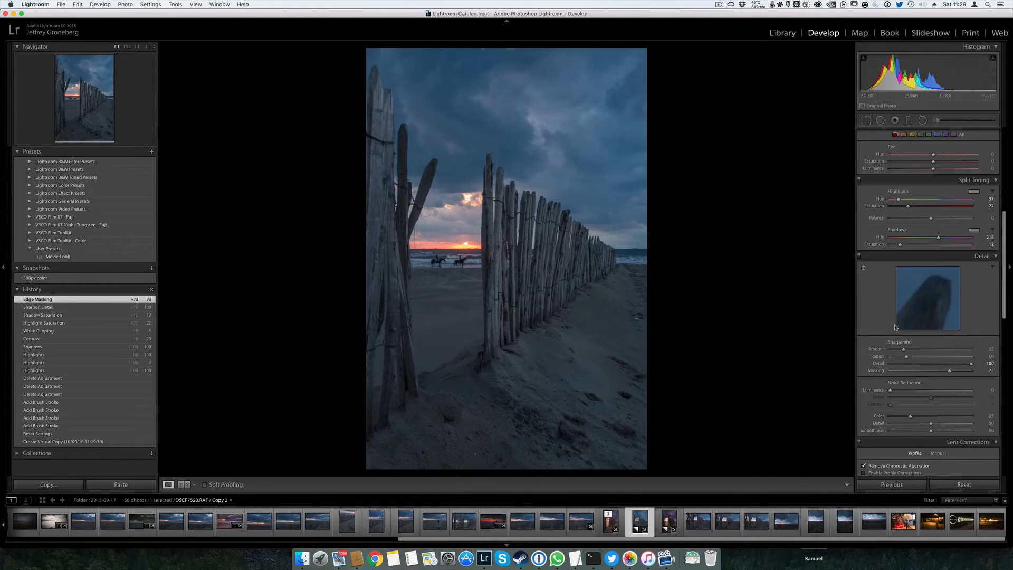
{"action": "left_click_drag", "start_coordinate": [904, 351], "coordinate": [934, 351]}
{"action": "left_click_drag", "start_coordinate": [937, 350], "coordinate": [917, 349]}
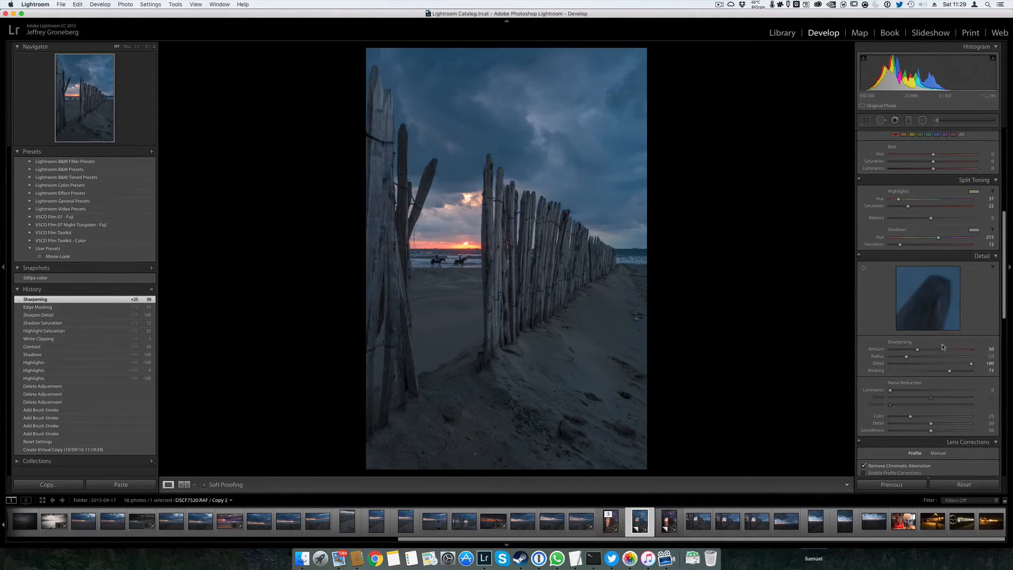
Try the Fujifilm X100T lens profile corrections on the photo and switch them back off
{"action": "scroll", "coordinate": [943, 347], "scroll_direction": "down", "scroll_amount": 6}
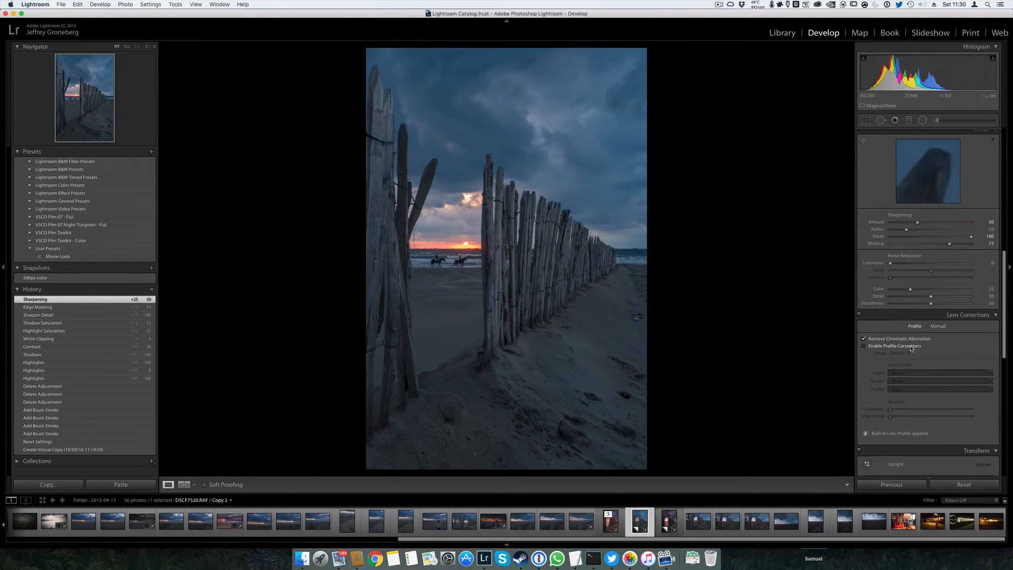
{"action": "left_click", "coordinate": [912, 348]}
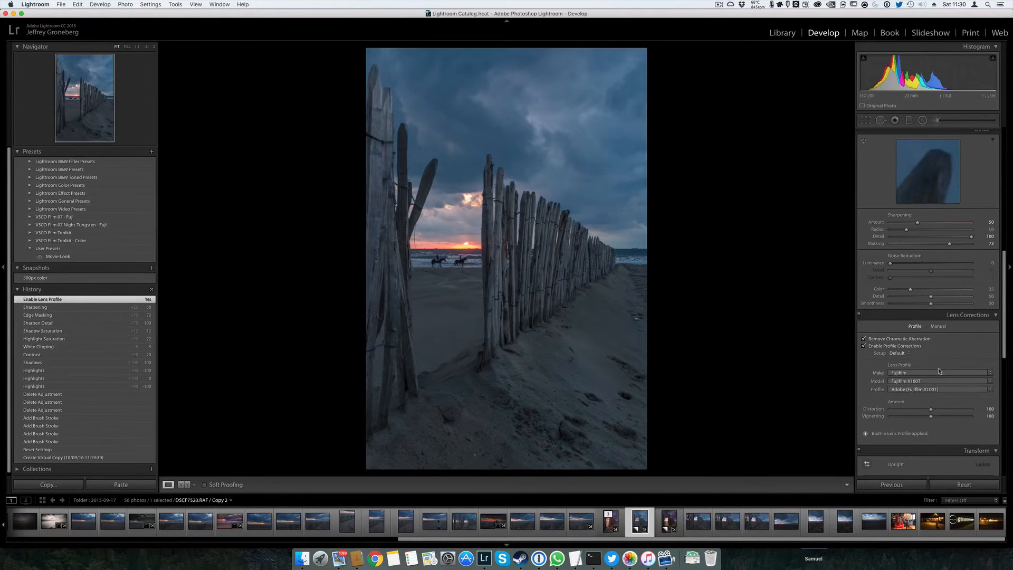
{"action": "scroll", "coordinate": [971, 336], "scroll_direction": "down", "scroll_amount": 1}
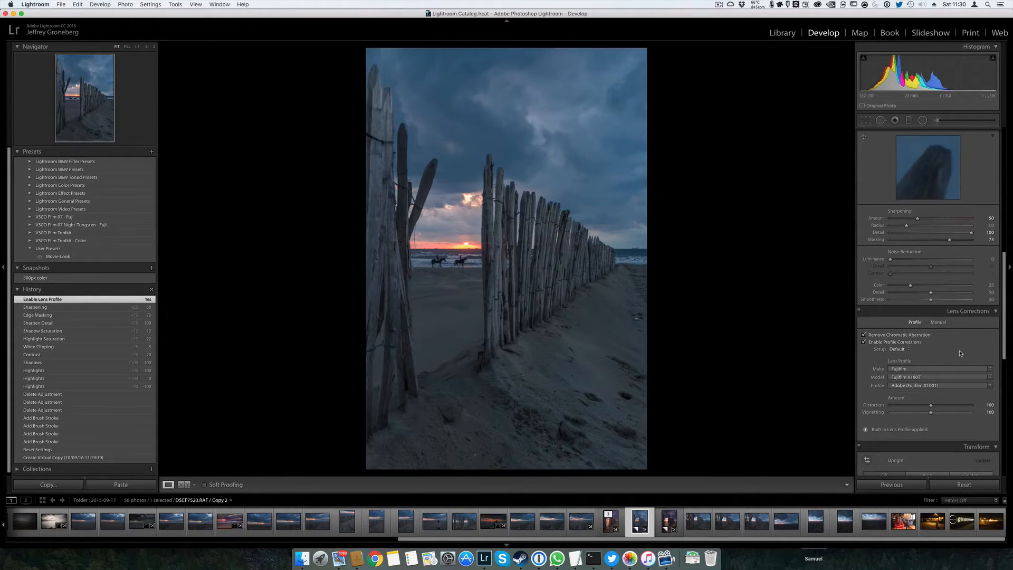
{"action": "left_click", "coordinate": [865, 342]}
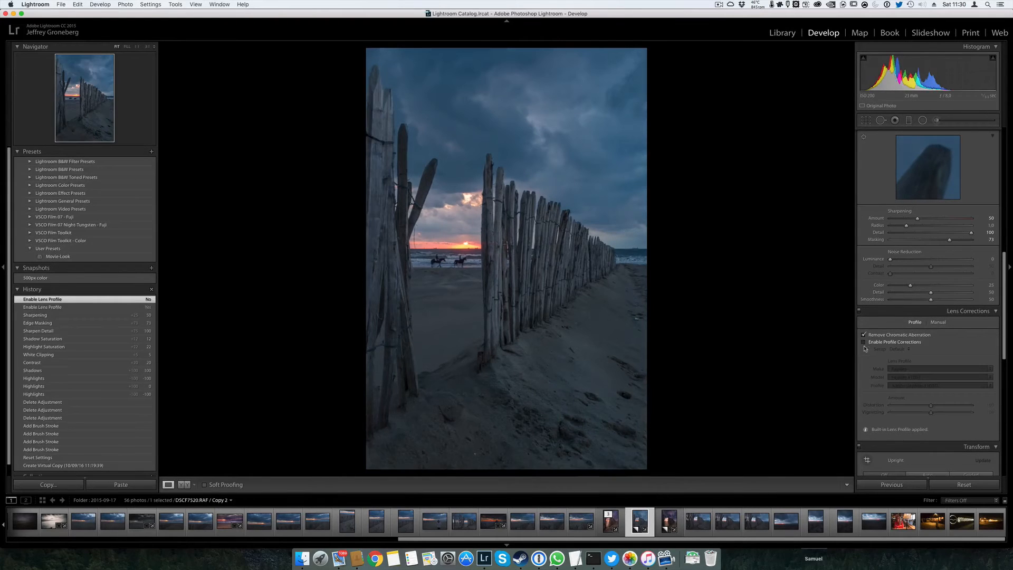
Check the information on the built-in lens profile applied to the photo
{"action": "left_click", "coordinate": [865, 430]}
{"action": "left_click", "coordinate": [561, 193]}
Try the Auto and Level Upright perspective corrections on the photo and switch Upright back off
{"action": "scroll", "coordinate": [944, 328], "scroll_direction": "down", "scroll_amount": 6}
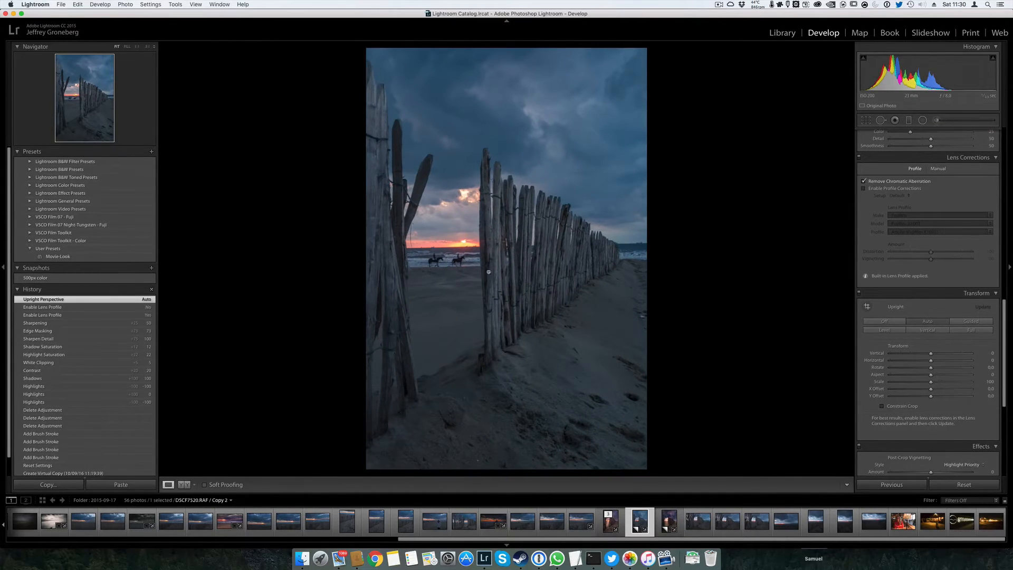
{"action": "left_click", "coordinate": [886, 322]}
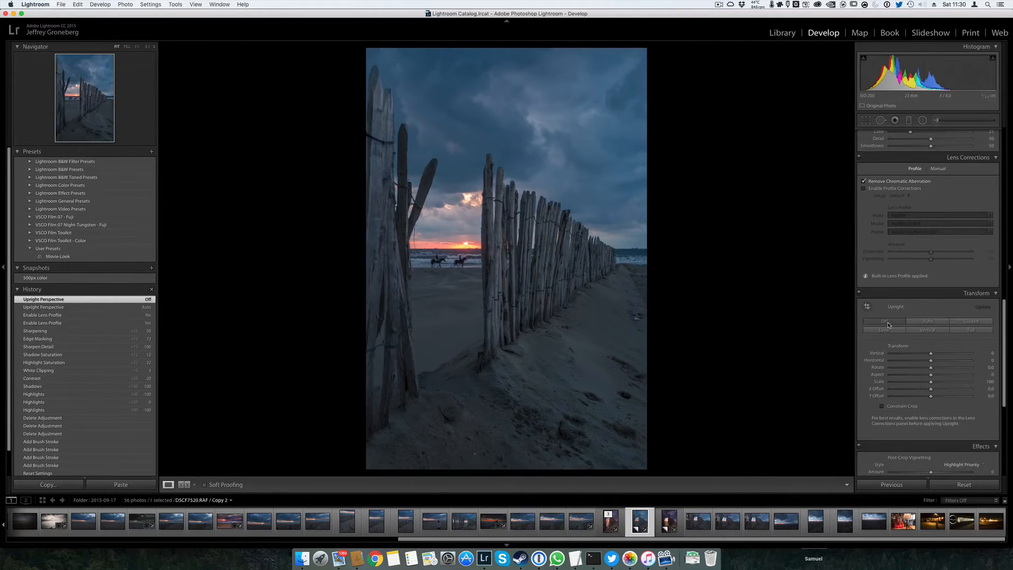
{"action": "left_click", "coordinate": [927, 322]}
{"action": "left_click", "coordinate": [886, 321]}
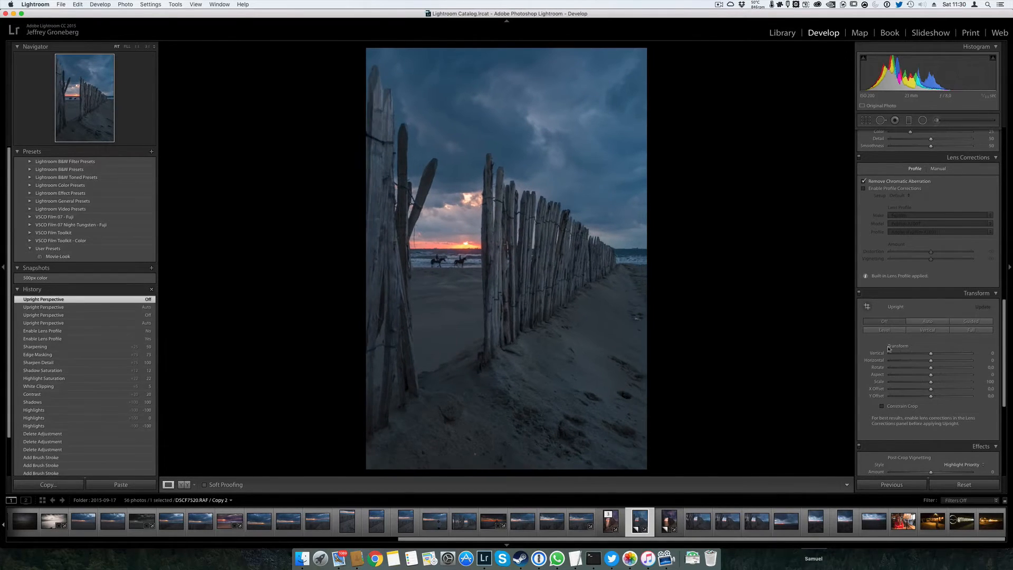
{"action": "left_click", "coordinate": [883, 330]}
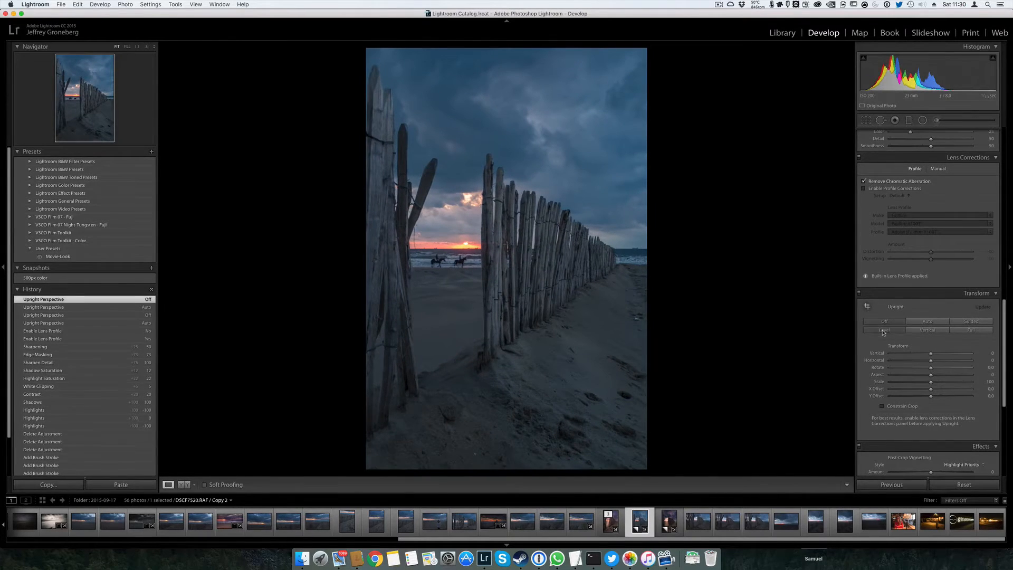
{"action": "left_click", "coordinate": [916, 324]}
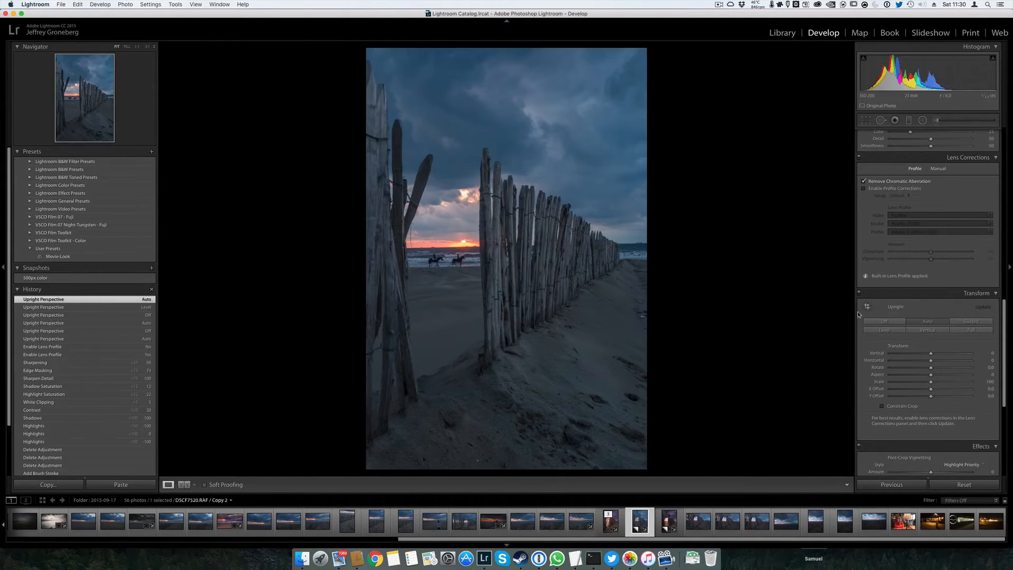
{"action": "left_click", "coordinate": [884, 321]}
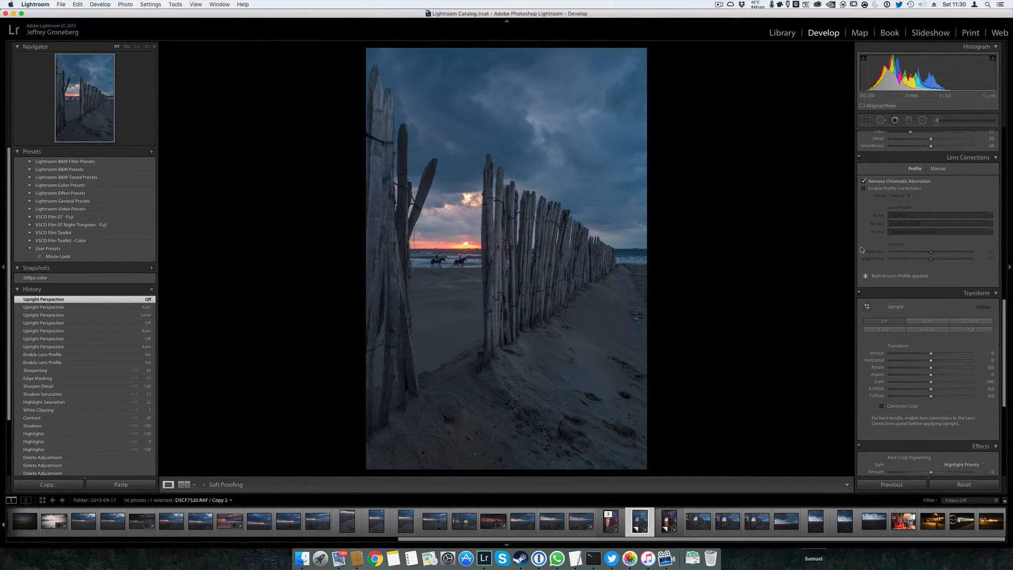
Try rotating the photo with Crop & Straighten, undo it and check the tool overlay display options
{"action": "left_click", "coordinate": [867, 120]}
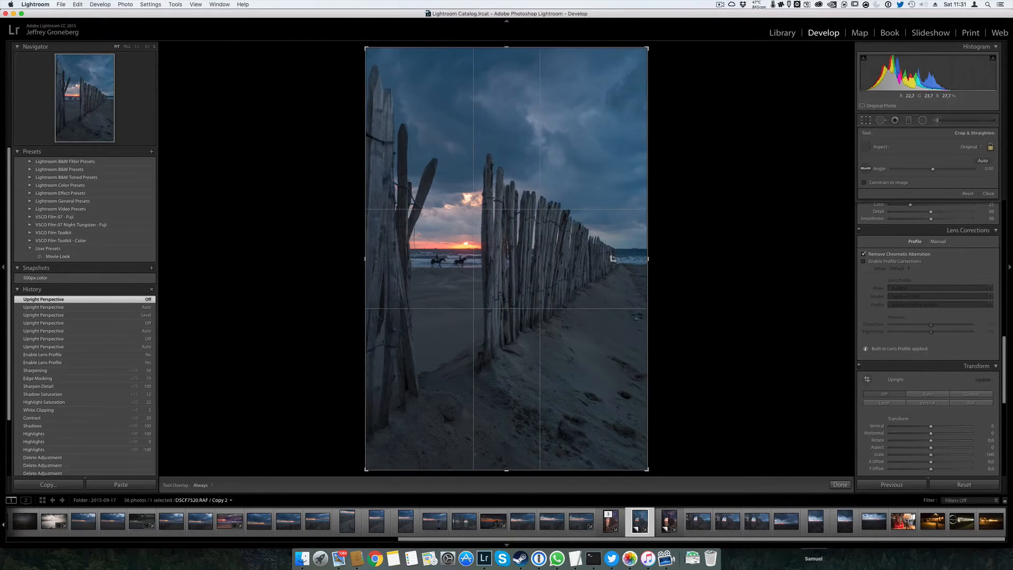
{"action": "left_click", "coordinate": [866, 120]}
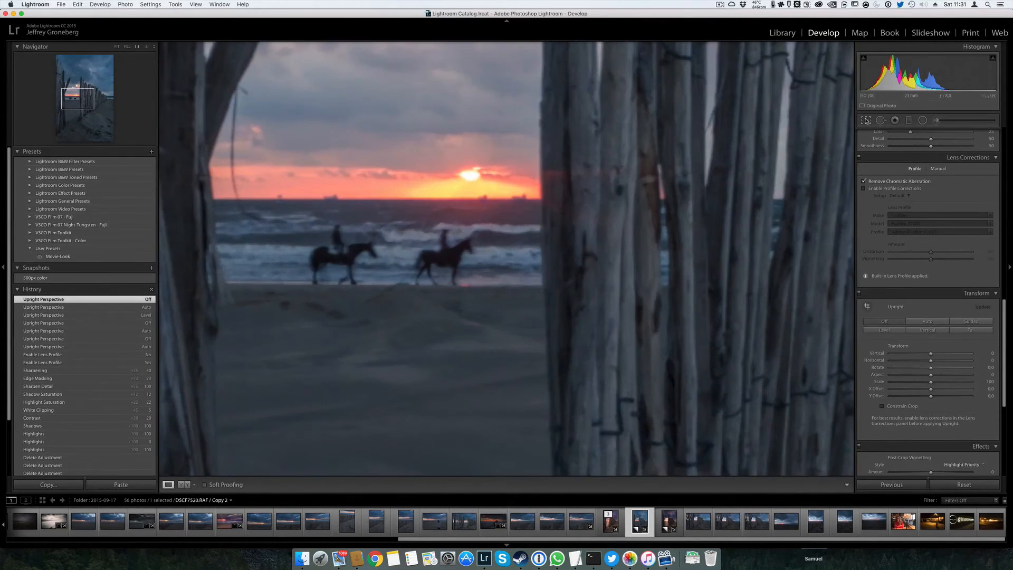
{"action": "left_click", "coordinate": [866, 120]}
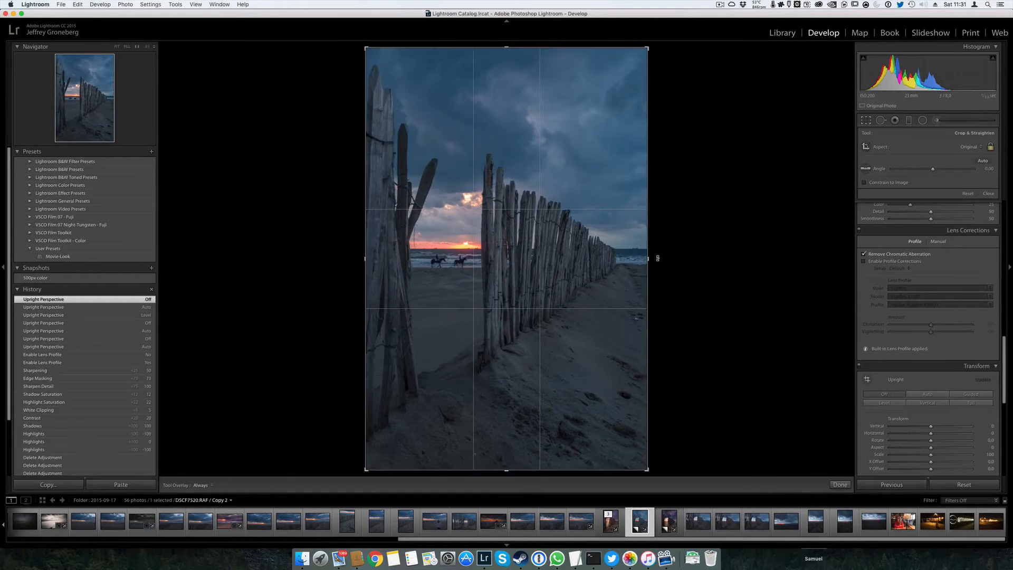
{"action": "left_click", "coordinate": [588, 279]}
{"action": "key", "text": "super+z"}
{"action": "left_click", "coordinate": [204, 485]}
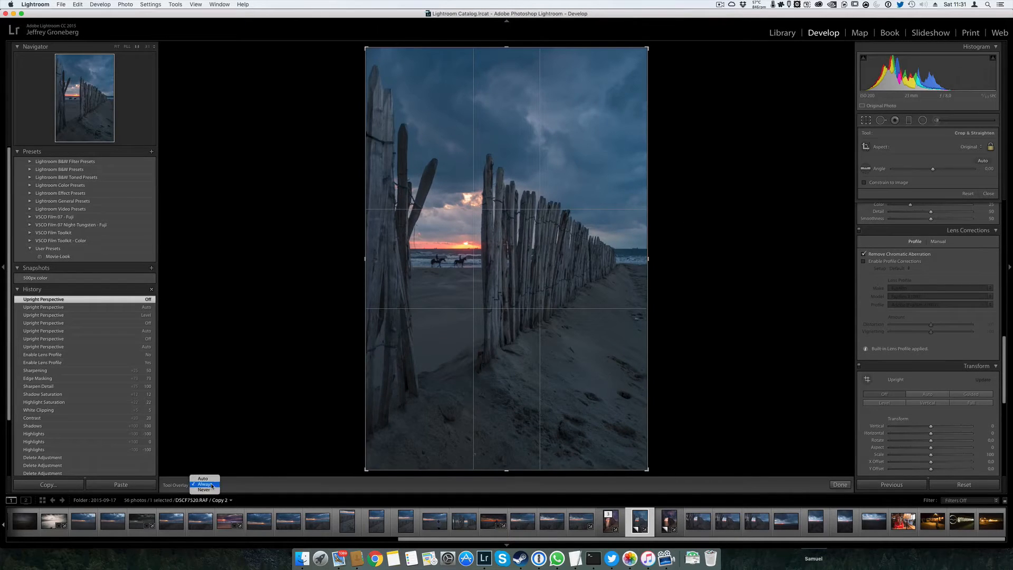
{"action": "left_click", "coordinate": [800, 281]}
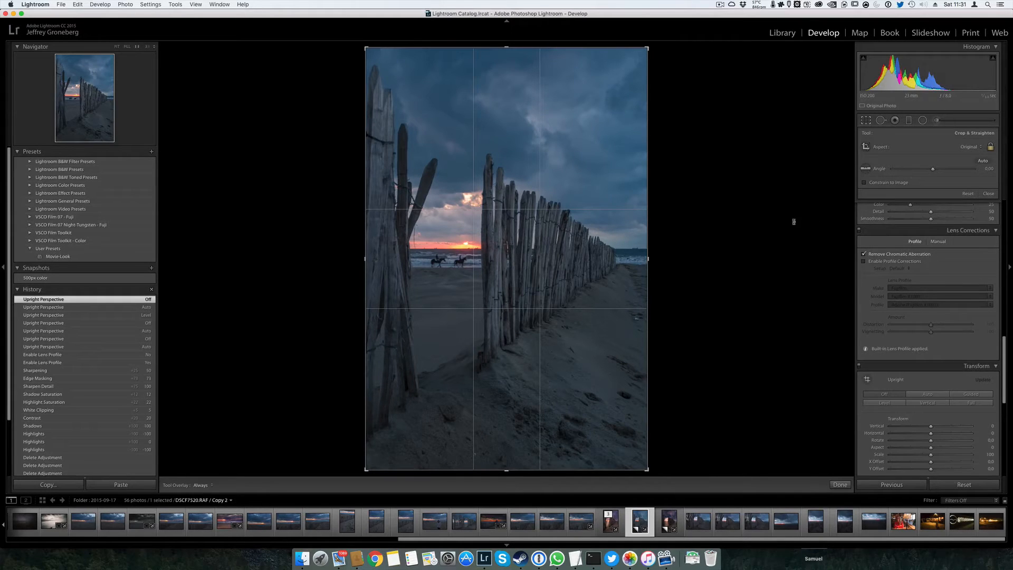
Try straightening the photo along the sea horizon behind the fence's far end and close the crop
{"action": "left_click", "coordinate": [867, 169]}
{"action": "left_click_drag", "start_coordinate": [622, 249], "coordinate": [655, 248]}
{"action": "double_click", "coordinate": [569, 352]}
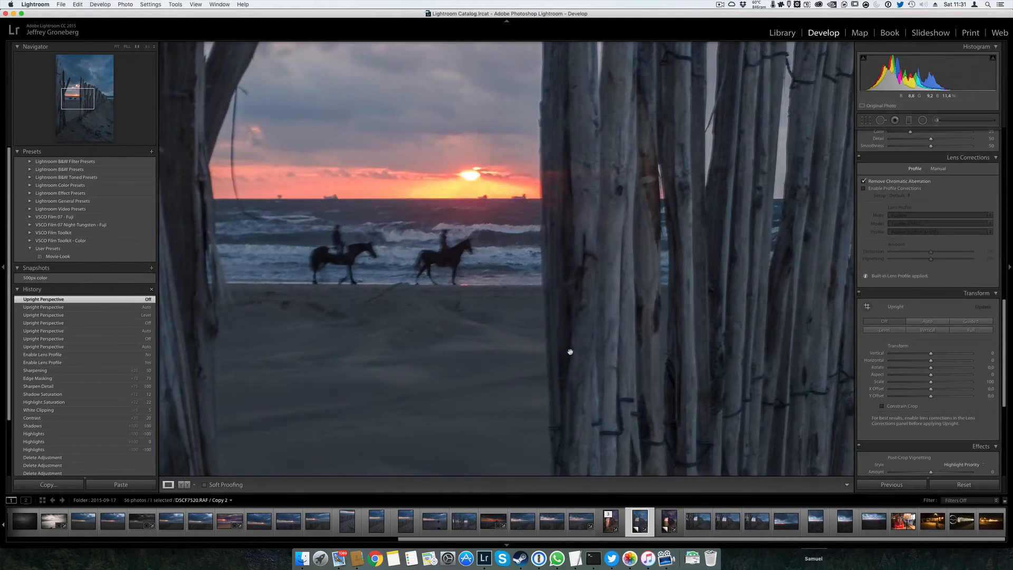
{"action": "left_click", "coordinate": [570, 352]}
Try the Camera ASTIA/SOFT calibration profile, then set the camera profile to Camera CLASSIC CHROME
{"action": "scroll", "coordinate": [908, 274], "scroll_direction": "down", "scroll_amount": 2}
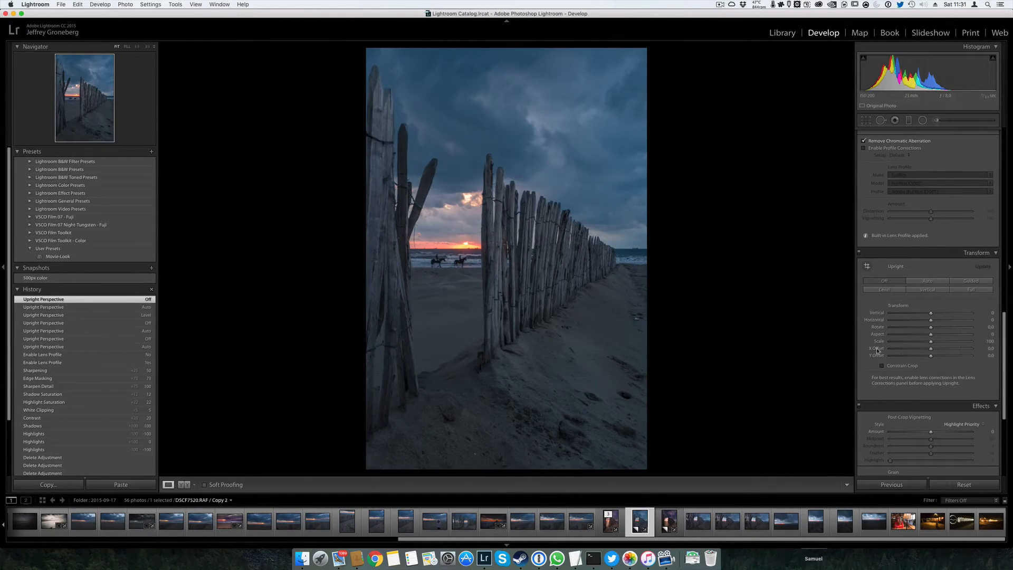
{"action": "scroll", "coordinate": [897, 304], "scroll_direction": "down", "scroll_amount": 1}
{"action": "scroll", "coordinate": [897, 304], "scroll_direction": "down", "scroll_amount": 5}
{"action": "scroll", "coordinate": [897, 304], "scroll_direction": "down", "scroll_amount": 3}
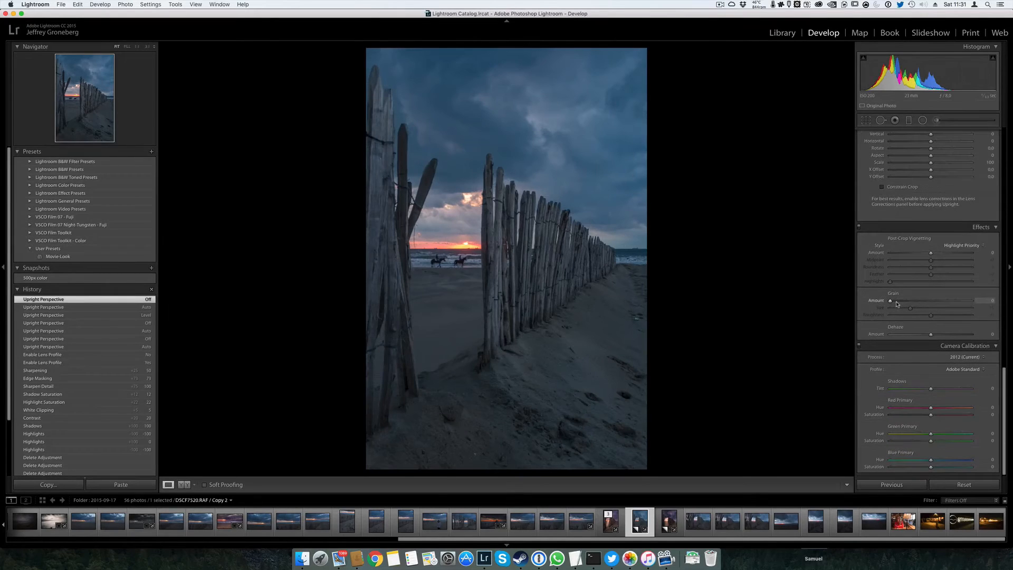
{"action": "left_click", "coordinate": [958, 370]}
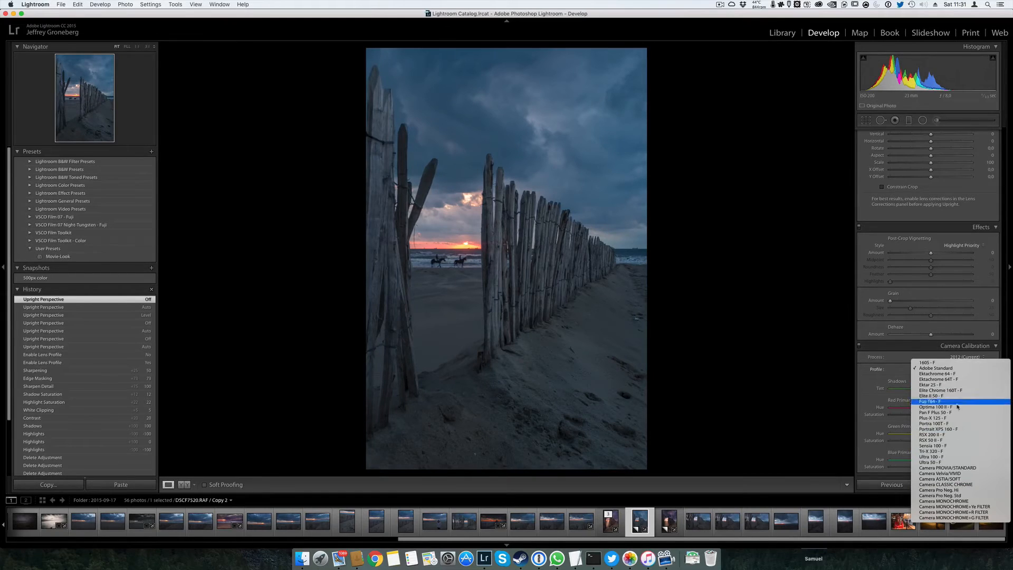
{"action": "left_click", "coordinate": [983, 479]}
{"action": "left_click", "coordinate": [974, 370]}
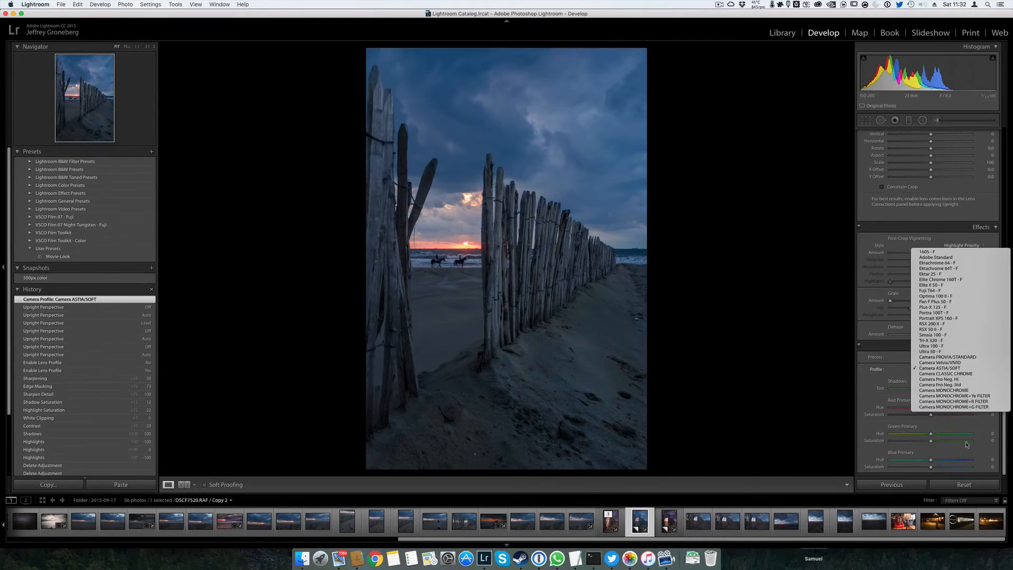
{"action": "left_click", "coordinate": [970, 373]}
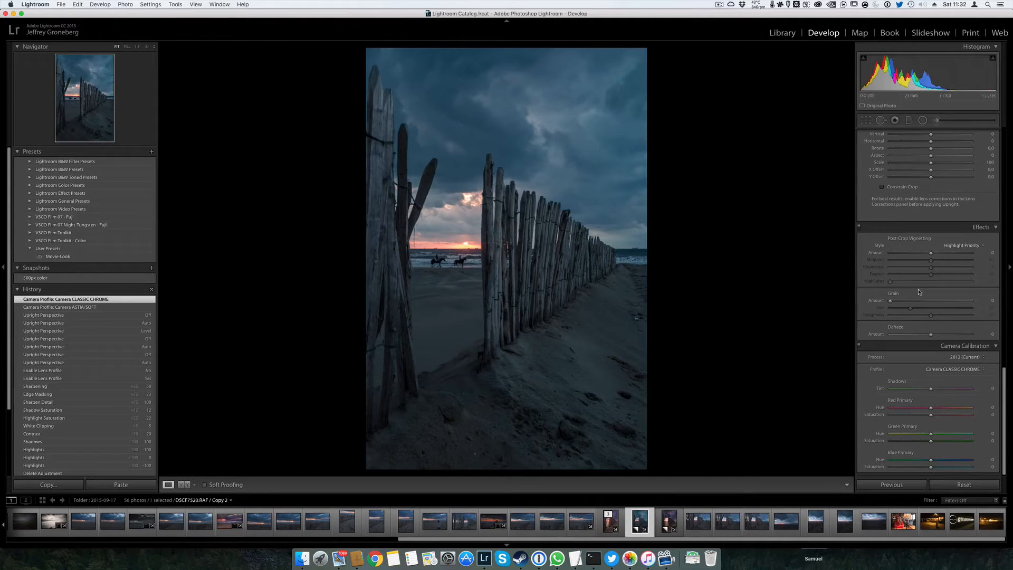
Compare the photo before and after the edits side by side and return to the single view
{"action": "scroll", "coordinate": [918, 292], "scroll_direction": "up", "scroll_amount": 15}
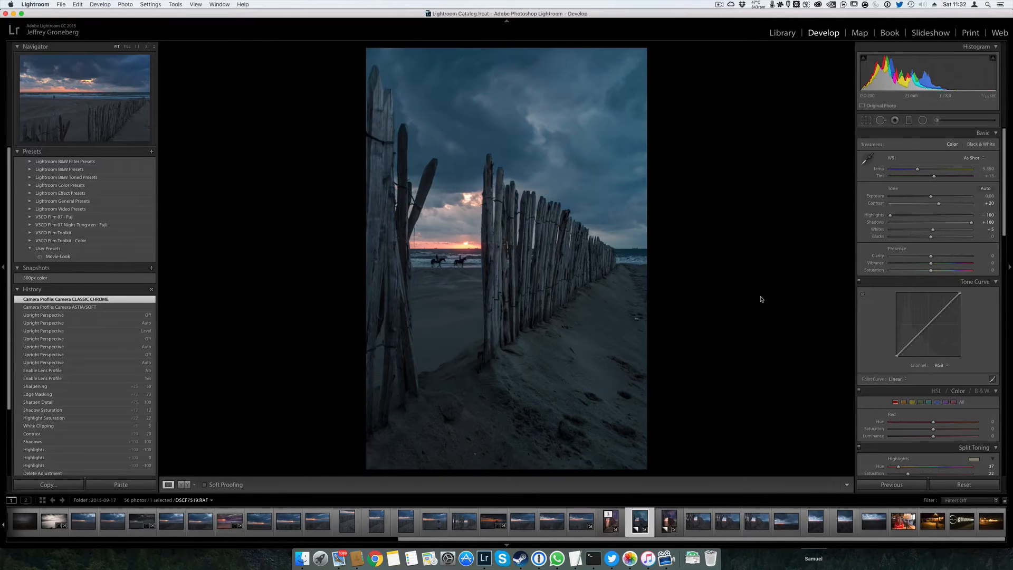
{"action": "key", "text": "y"}
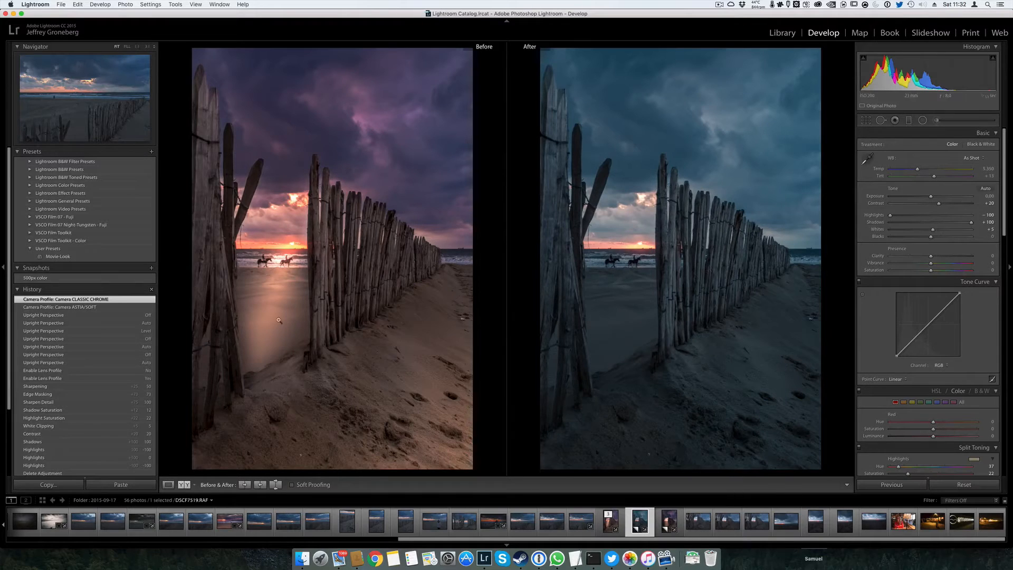
{"action": "key", "text": "y"}
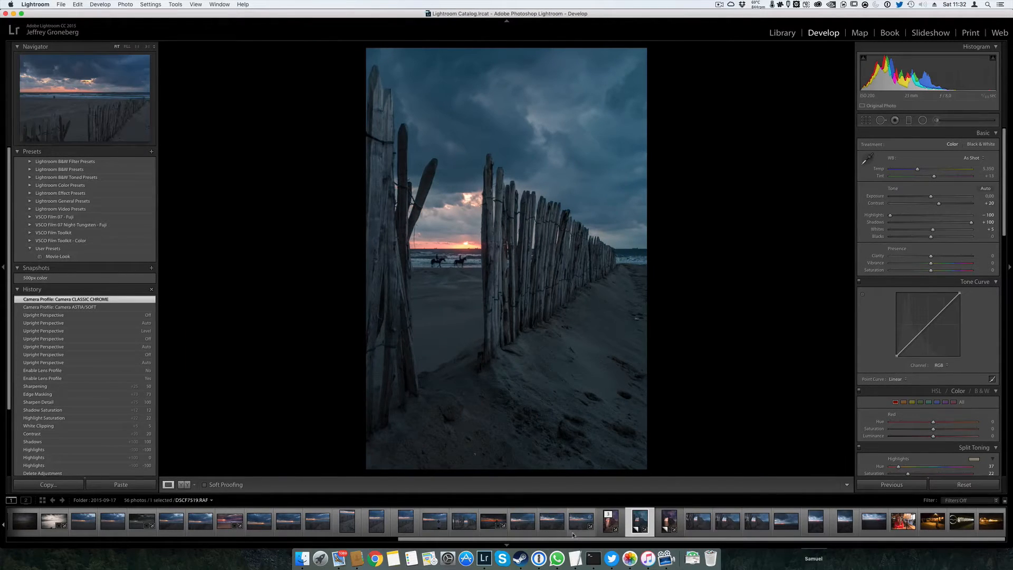
Create another virtual copy of the fence photo and reset all its develop settings
{"action": "right_click", "coordinate": [617, 279]}
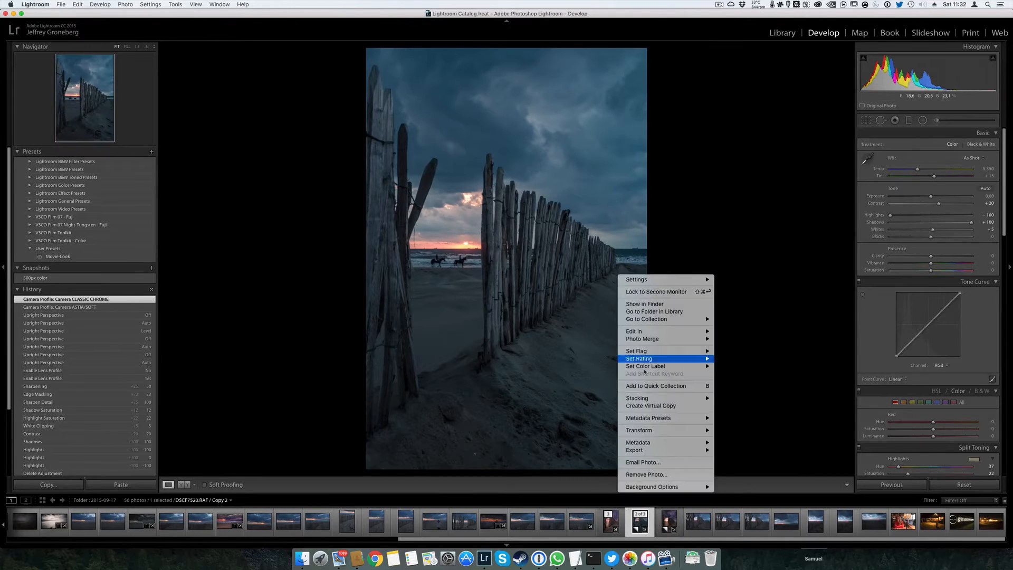
{"action": "left_click", "coordinate": [671, 406]}
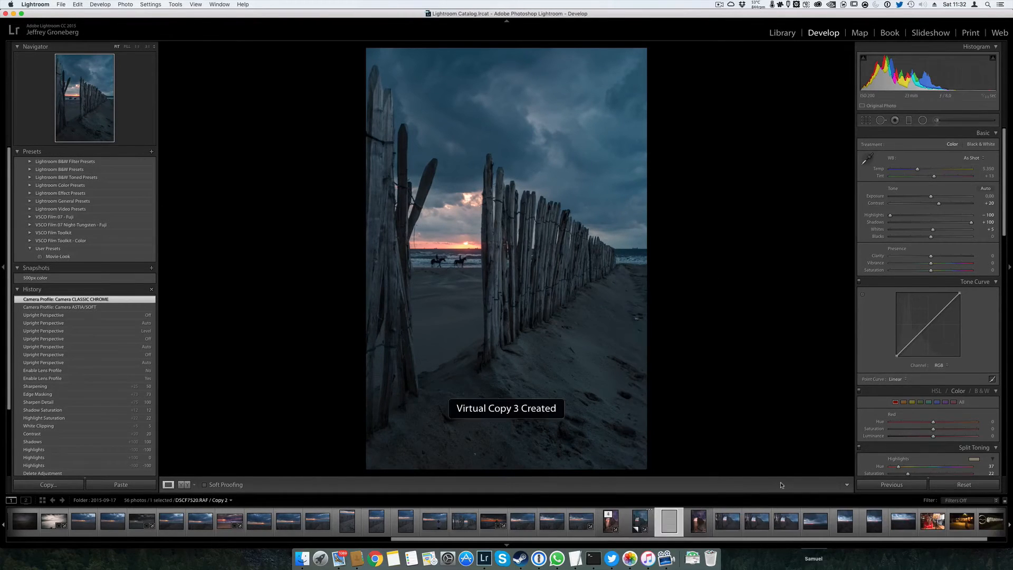
{"action": "left_click", "coordinate": [945, 485]}
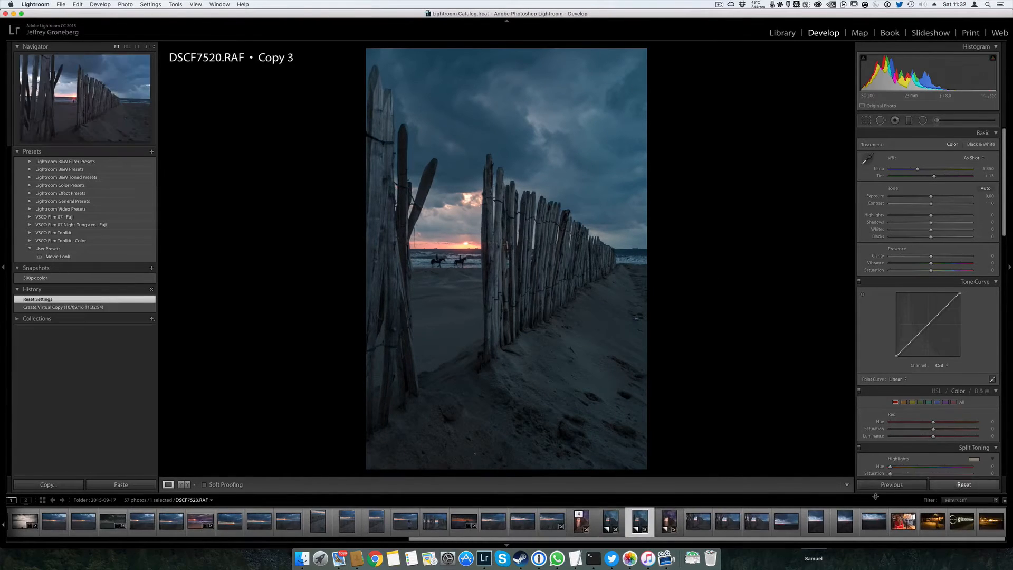
Compare the edited Copy 2 with the reset Copy 3 by switching between them, ending on Copy 2
{"action": "key", "text": "Left"}
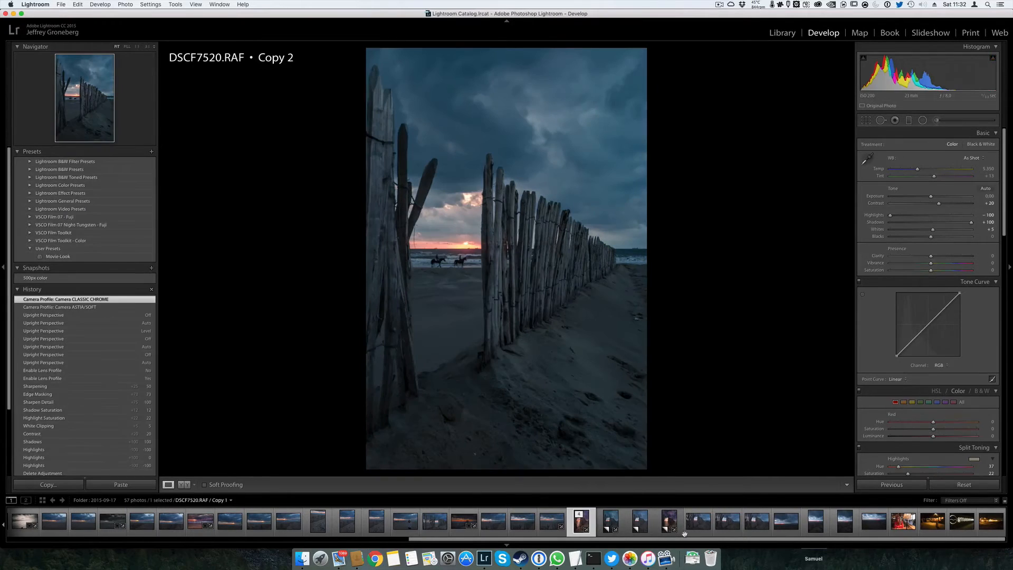
{"action": "key", "text": "Left"}
{"action": "key", "text": "Right"}
{"action": "key", "text": "Right"}
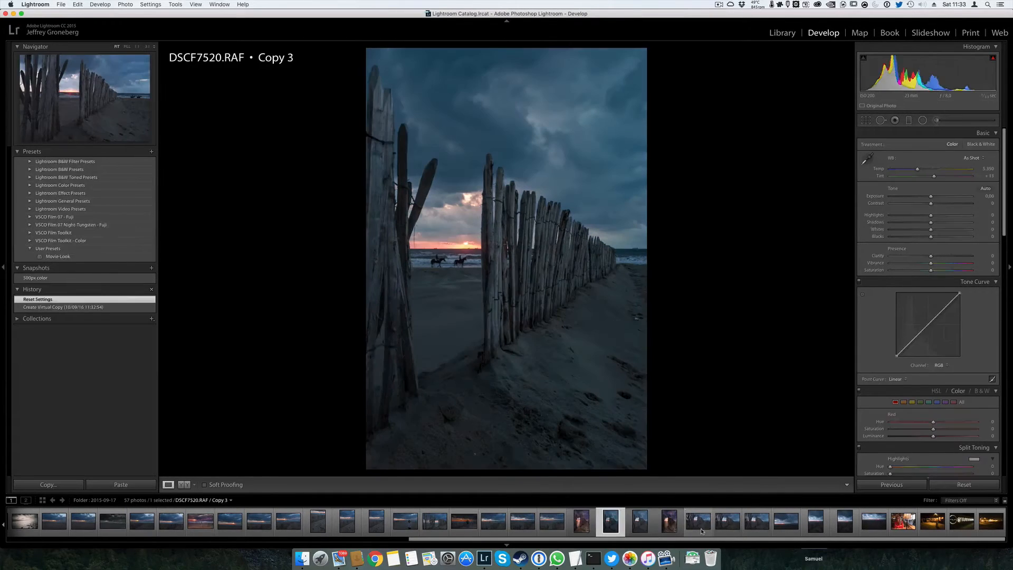
{"action": "key", "text": "Left"}
{"action": "key", "text": "Right"}
{"action": "key", "text": "Left"}
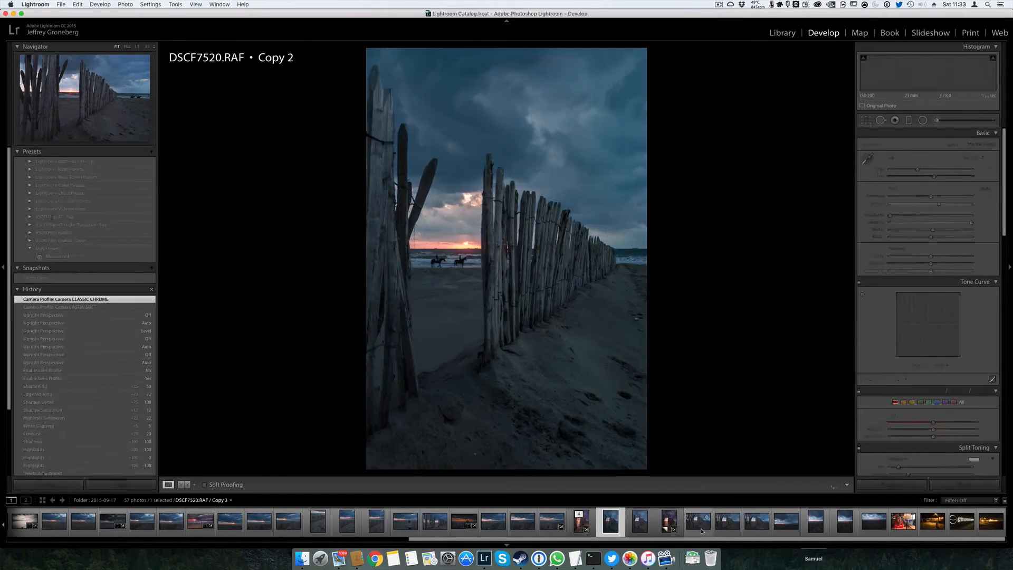
{"action": "key", "text": "Right"}
{"action": "key", "text": "Left"}
{"action": "key", "text": "Right"}
{"action": "key", "text": "Left"}
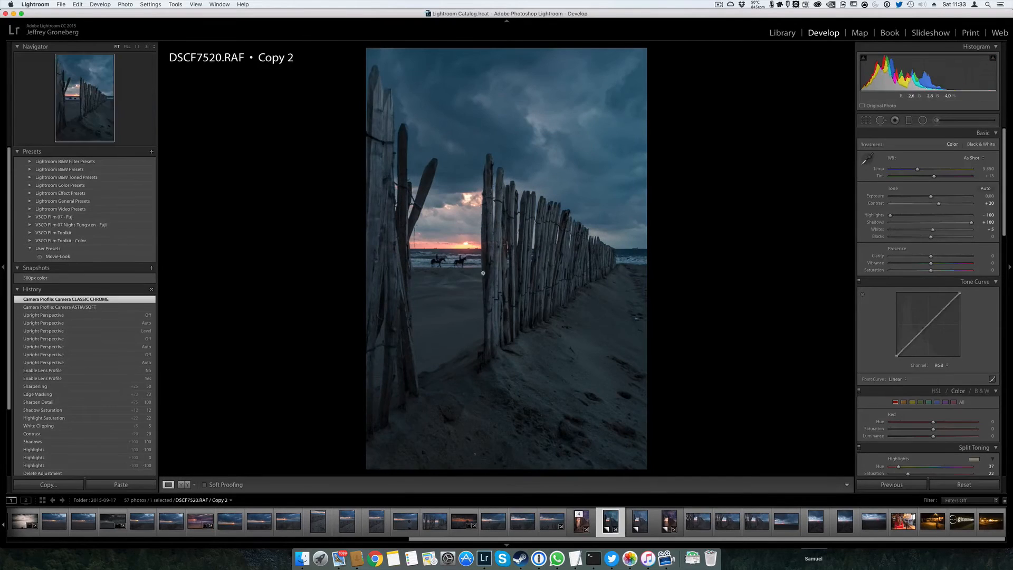
{"action": "key", "text": "Right"}
{"action": "key", "text": "Left"}
{"action": "key", "text": "Right"}
{"action": "key", "text": "Left"}
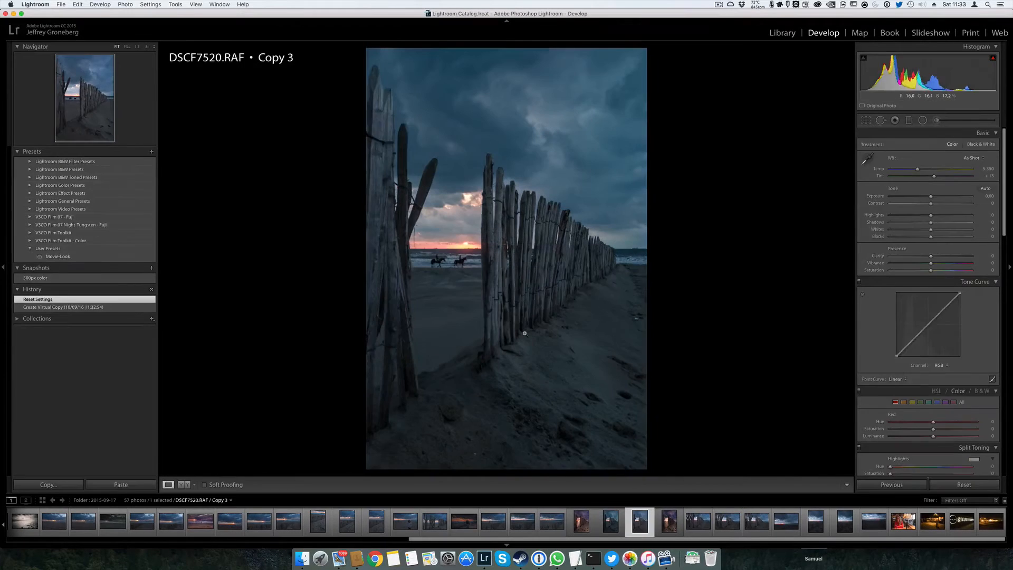
{"action": "key", "text": "Right"}
{"action": "key", "text": "Left"}
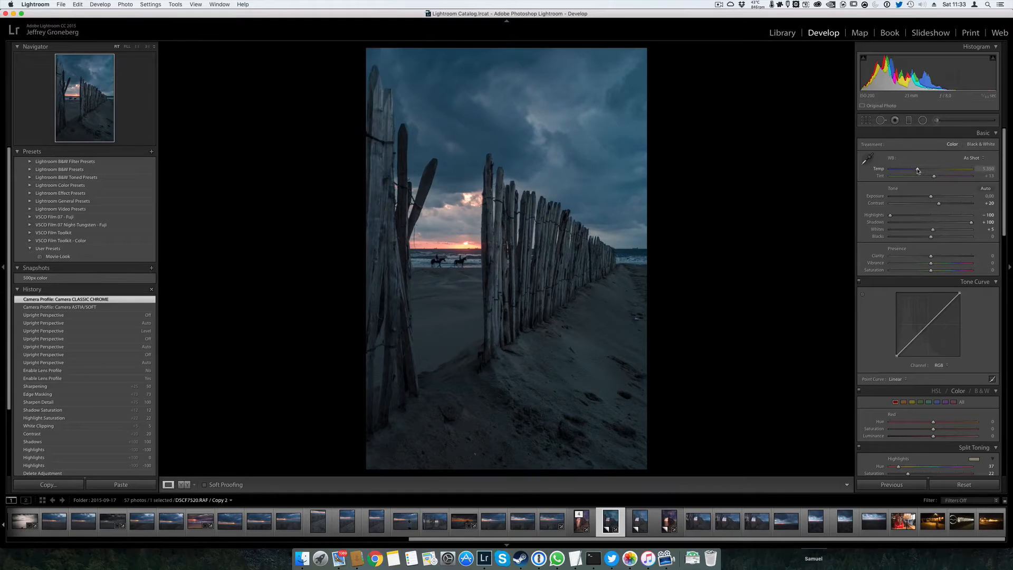
Warm the white balance of Copy 2 to a temperature of 6683 and a tint of +26
{"action": "left_click_drag", "start_coordinate": [917, 170], "coordinate": [938, 180]}
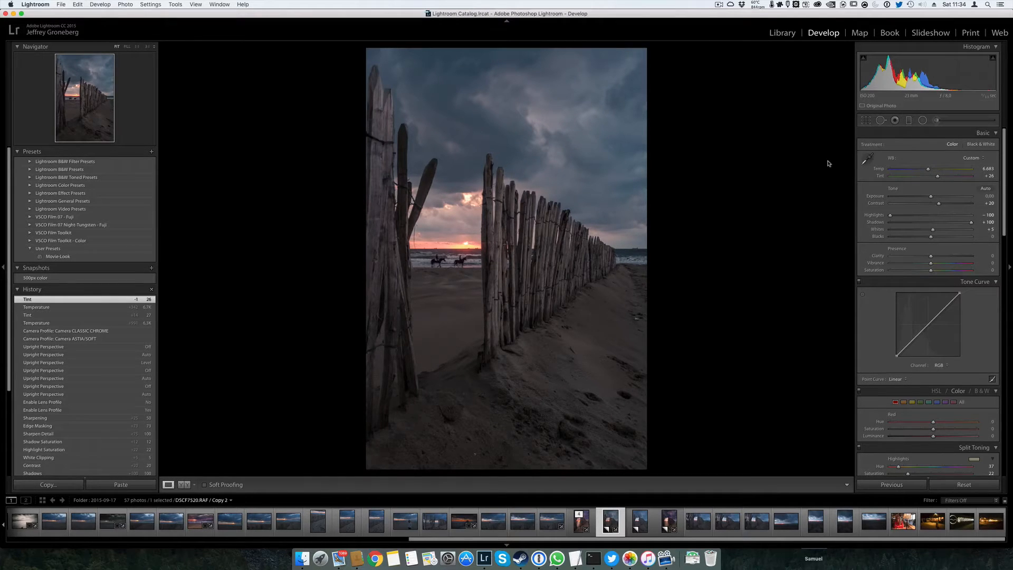
Add a graduated filter from the top edge of the sky down to just below the horizon and set its exposure to -0.50
{"action": "left_click", "coordinate": [910, 120]}
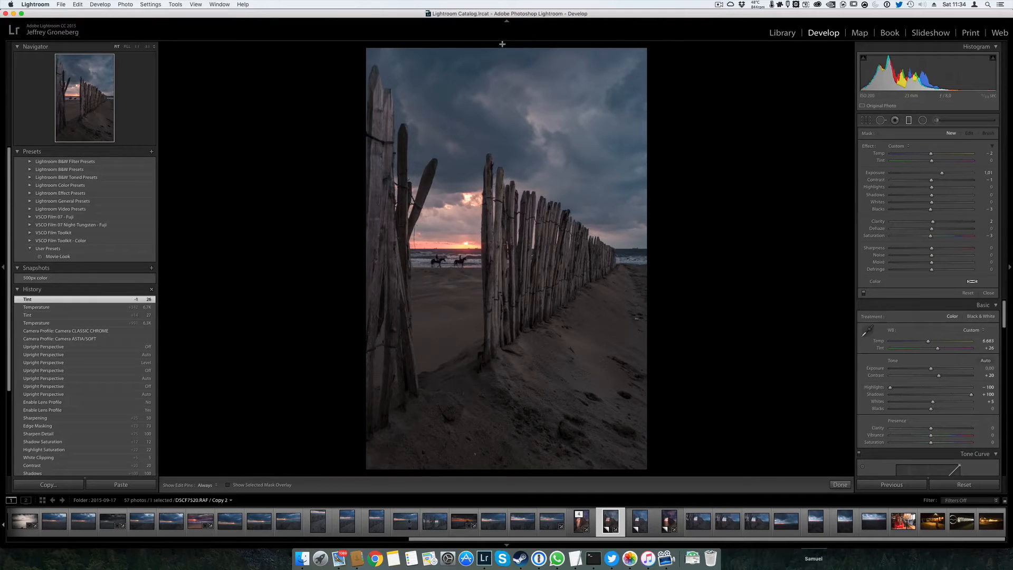
{"action": "left_click_drag", "start_coordinate": [502, 44], "coordinate": [503, 309]}
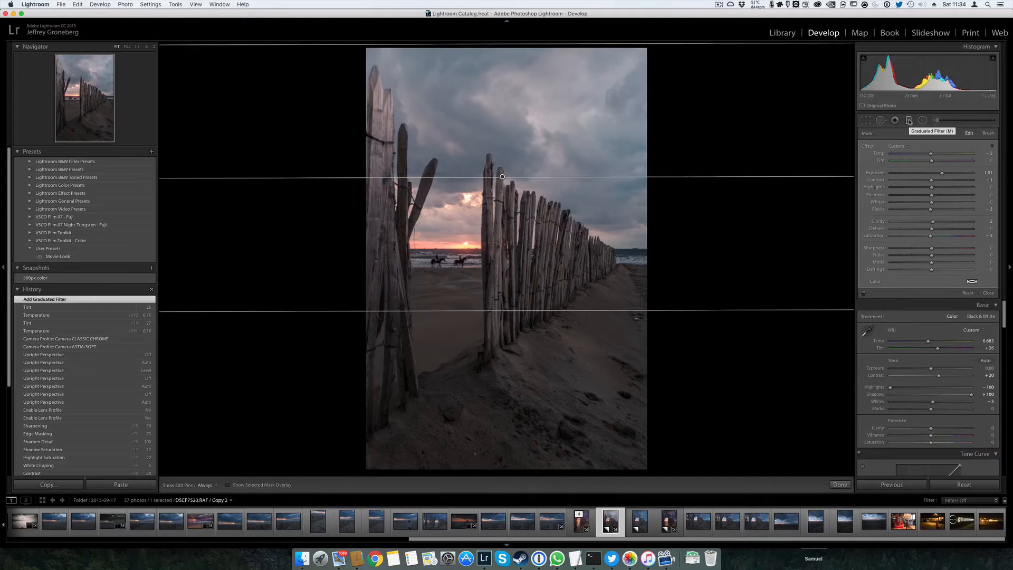
{"action": "left_click_drag", "start_coordinate": [942, 172], "coordinate": [927, 174]}
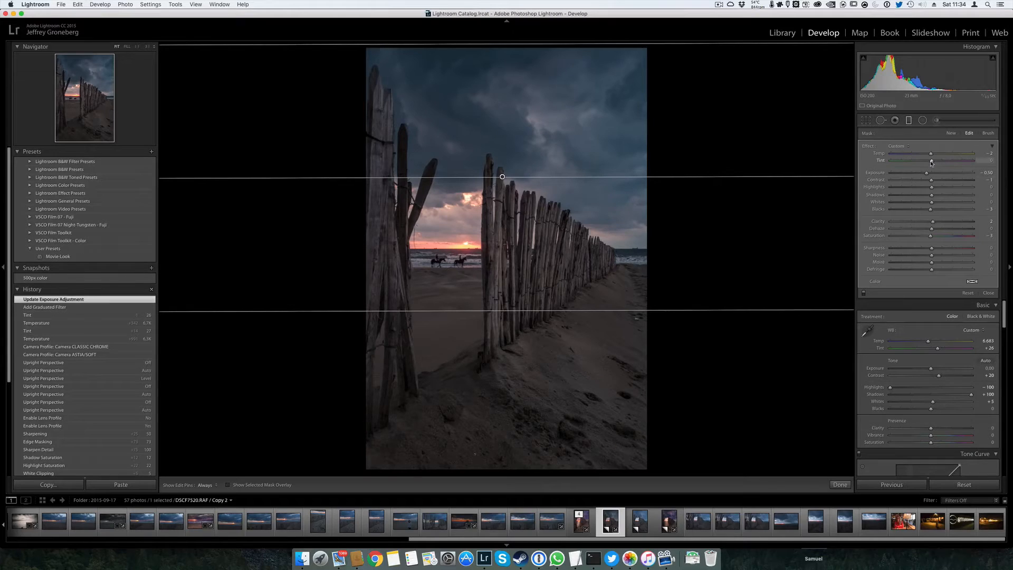
Set the sky graduated filter's tint to 49, temperature to -18 and contrast to 30
{"action": "mouse_move", "coordinate": [931, 160]}
{"action": "left_mouse_down"}
{"action": "mouse_move", "coordinate": [953, 164]}
{"action": "mouse_move", "coordinate": [926, 156]}
{"action": "left_mouse_up"}
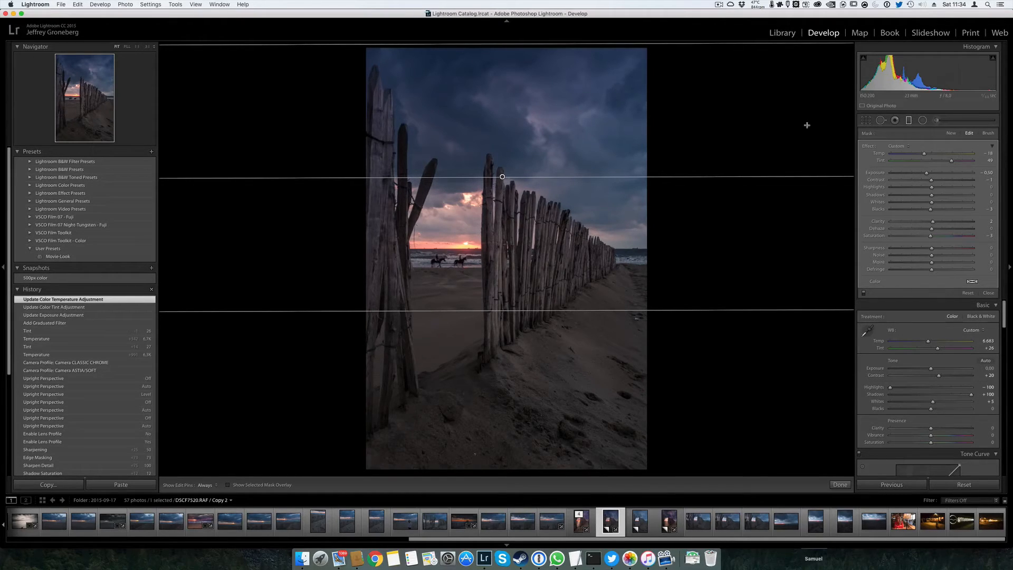
{"action": "mouse_move", "coordinate": [934, 184]}
{"action": "left_mouse_down"}
{"action": "mouse_move", "coordinate": [956, 184]}
{"action": "mouse_move", "coordinate": [944, 185]}
{"action": "left_mouse_up"}
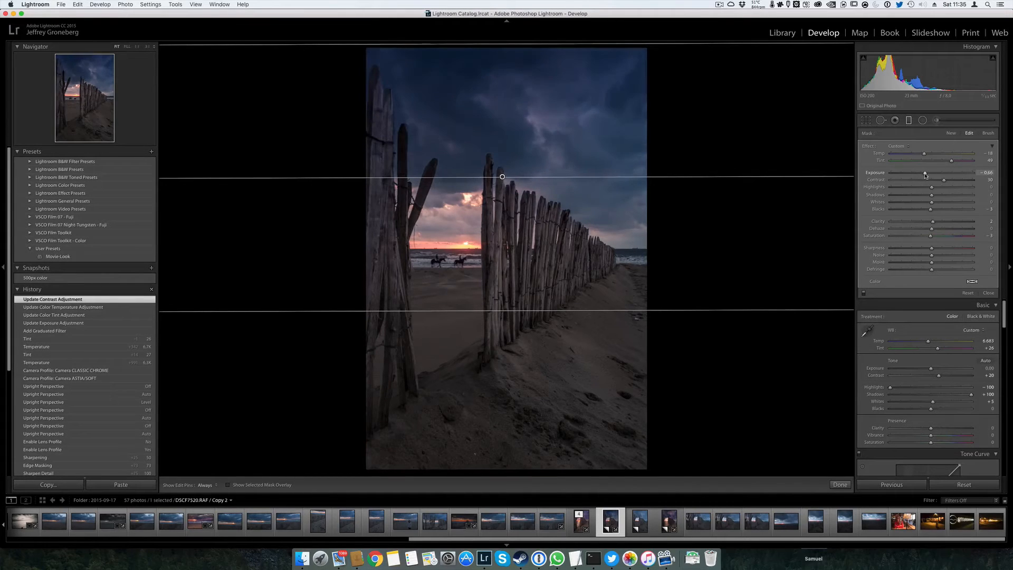
Set the sky graduated filter's exposure to -0.58, adjust its highlights and finish editing the filter
{"action": "left_click_drag", "start_coordinate": [927, 176], "coordinate": [925, 175]}
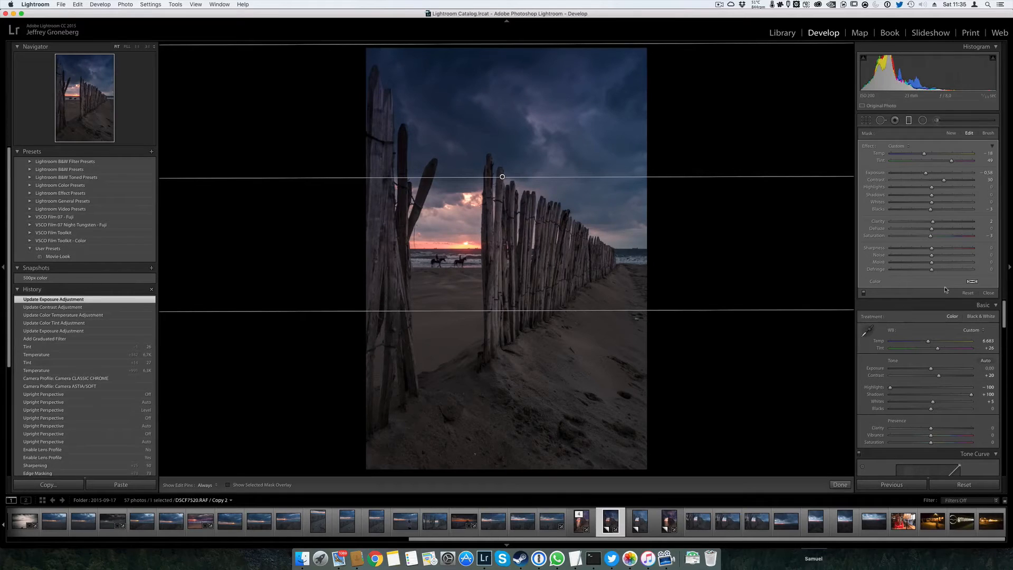
{"action": "left_click_drag", "start_coordinate": [931, 187], "coordinate": [853, 183]}
{"action": "double_click", "coordinate": [892, 187]}
{"action": "key", "text": "m"}
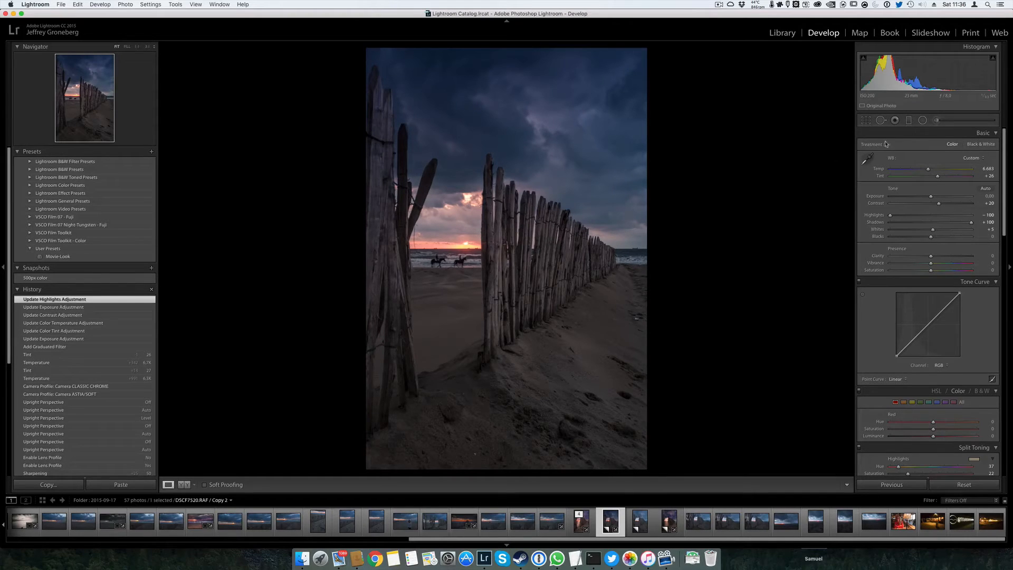
Add a radial filter centred on the sun between the fence posts, with exposure 0.66, temperature 41 and blacks 20
{"action": "left_click", "coordinate": [923, 120]}
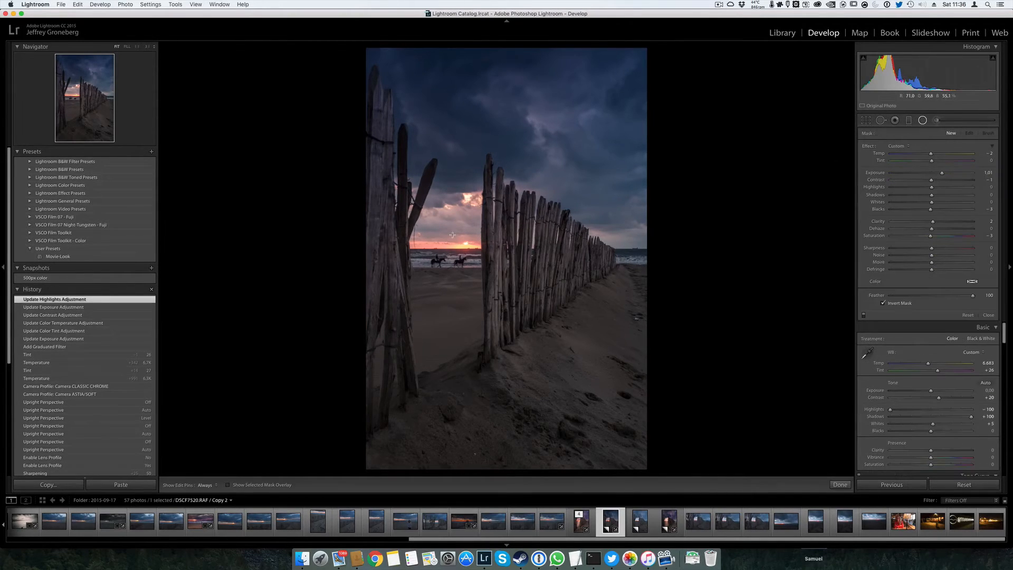
{"action": "mouse_move", "coordinate": [452, 234]}
{"action": "left_mouse_down"}
{"action": "mouse_move", "coordinate": [524, 296]}
{"action": "mouse_move", "coordinate": [463, 243]}
{"action": "left_mouse_up"}
{"action": "mouse_move", "coordinate": [942, 173]}
{"action": "left_mouse_down"}
{"action": "mouse_move", "coordinate": [940, 157]}
{"action": "mouse_move", "coordinate": [959, 159]}
{"action": "mouse_move", "coordinate": [949, 160]}
{"action": "left_mouse_up"}
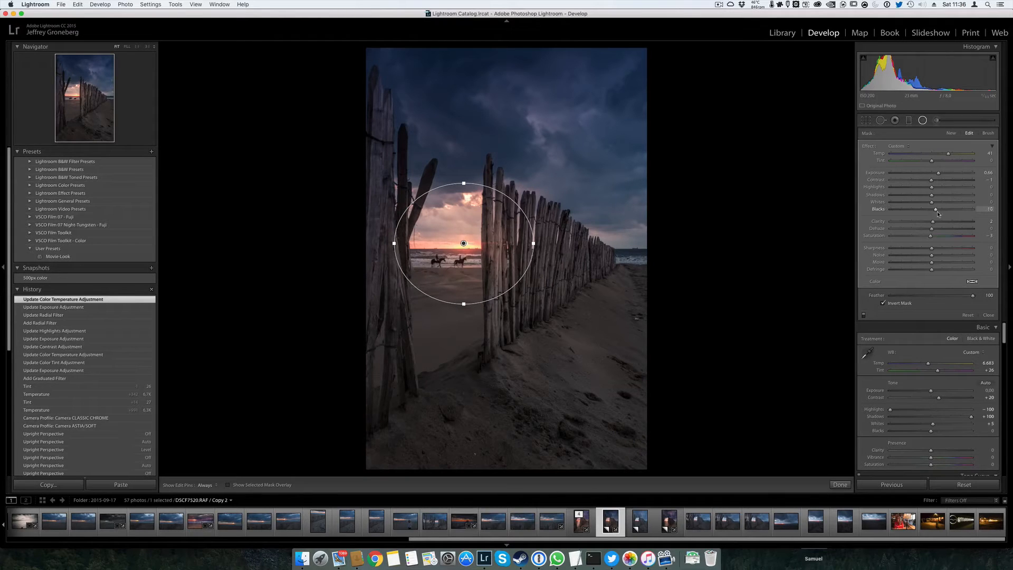
{"action": "mouse_move", "coordinate": [938, 214]}
{"action": "left_mouse_down"}
{"action": "mouse_move", "coordinate": [957, 221]}
{"action": "mouse_move", "coordinate": [931, 221]}
{"action": "mouse_move", "coordinate": [946, 221]}
{"action": "left_mouse_up"}
{"action": "left_click_drag", "start_coordinate": [940, 222], "coordinate": [941, 221]}
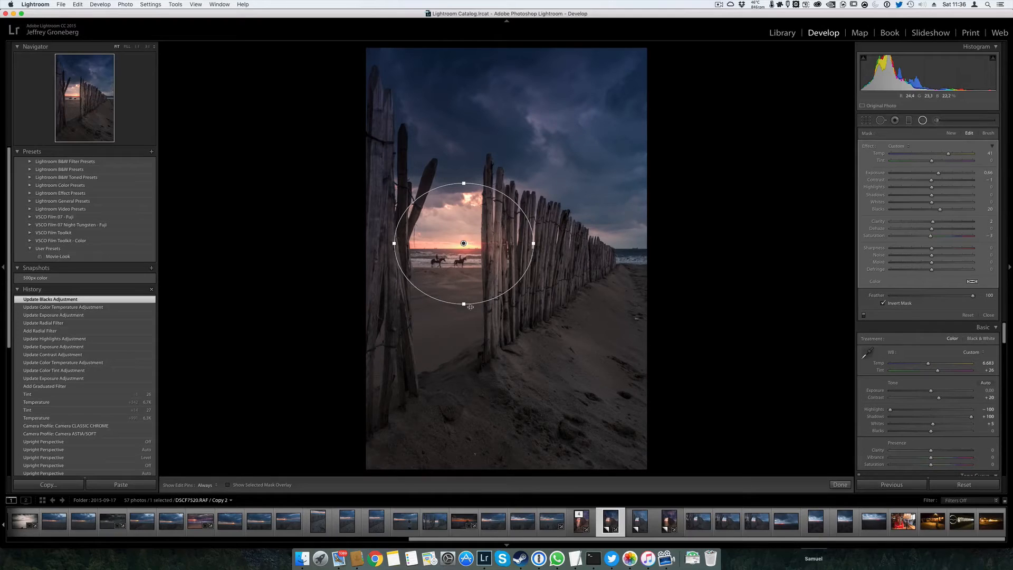
Stretch the sun's radial filter into a tall, narrow ellipse reaching past the top and bottom of the photo, keeping it centred on the sun
{"action": "left_click_drag", "start_coordinate": [464, 304], "coordinate": [469, 403]}
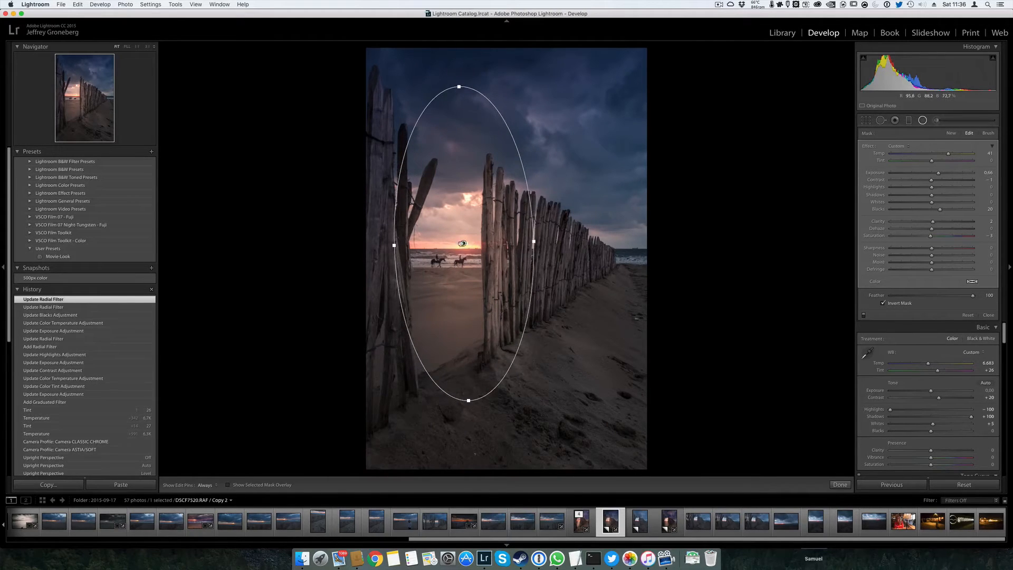
{"action": "left_click_drag", "start_coordinate": [462, 243], "coordinate": [465, 242]}
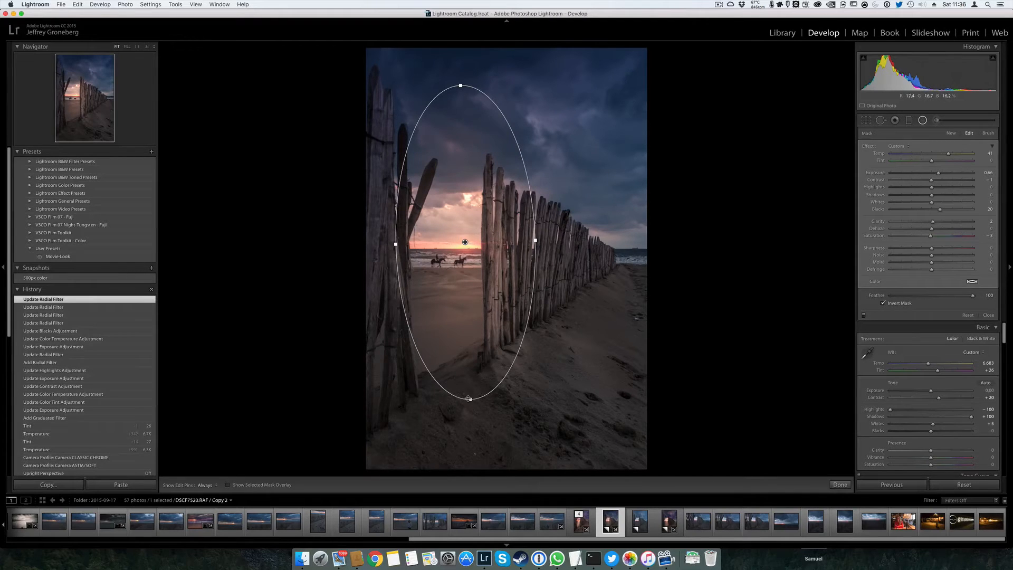
{"action": "left_click_drag", "start_coordinate": [468, 399], "coordinate": [472, 475]}
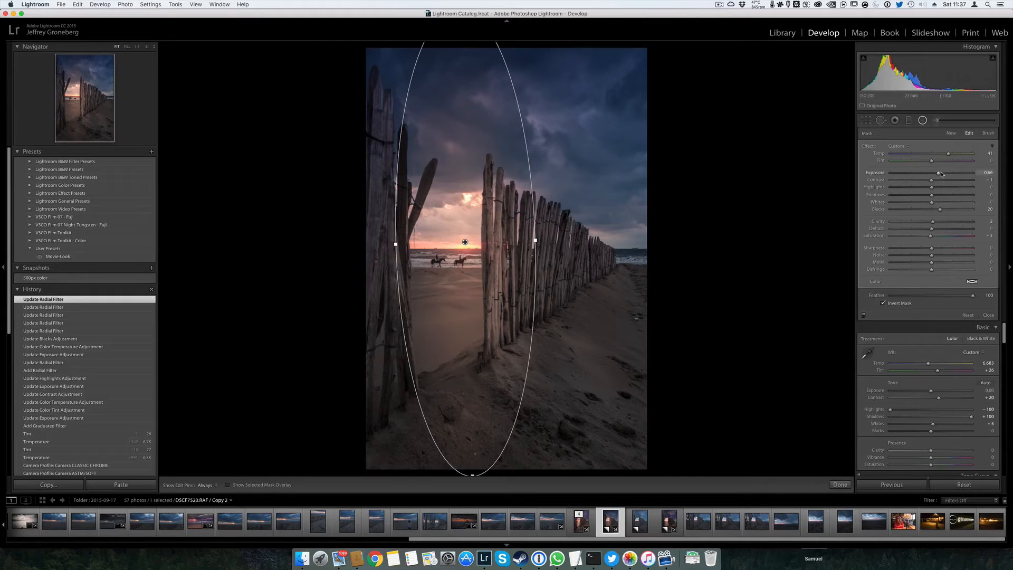
Set the tall radial filter's exposure to 1.05, blacks to 23 and temperature to 51, and finish editing it
{"action": "left_click_drag", "start_coordinate": [938, 177], "coordinate": [943, 176]}
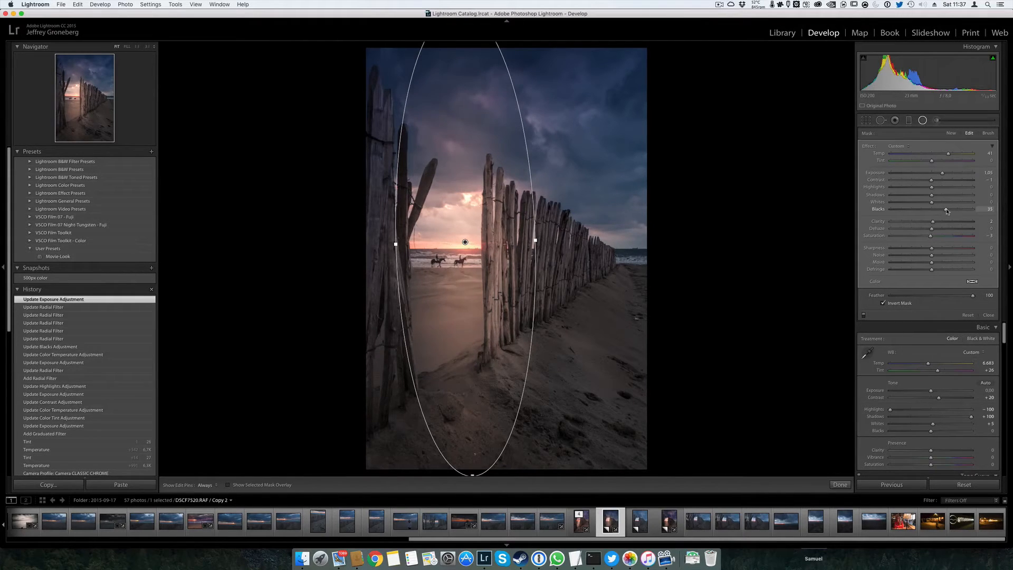
{"action": "left_click_drag", "start_coordinate": [947, 211], "coordinate": [941, 211]}
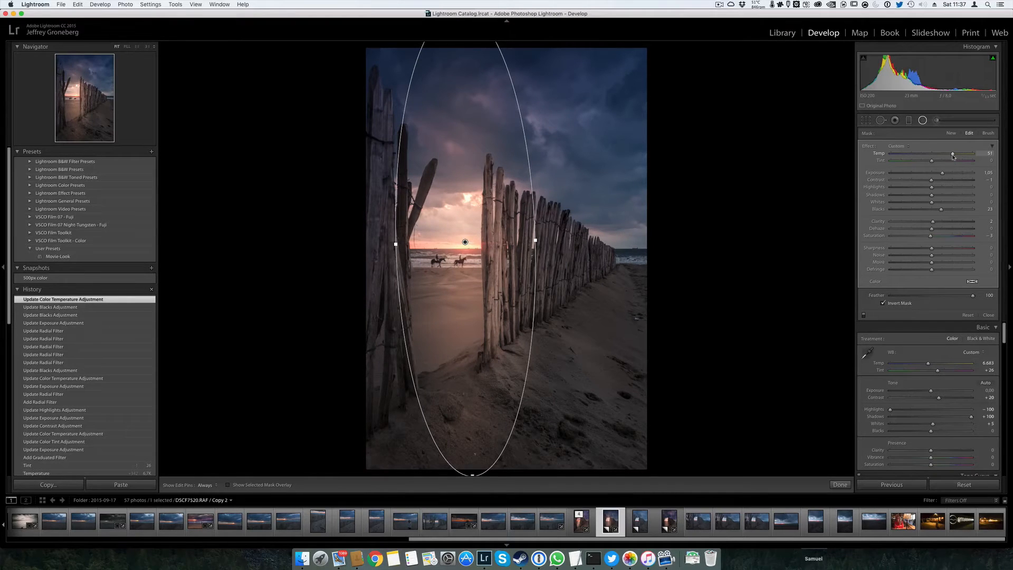
{"action": "left_click", "coordinate": [922, 120]}
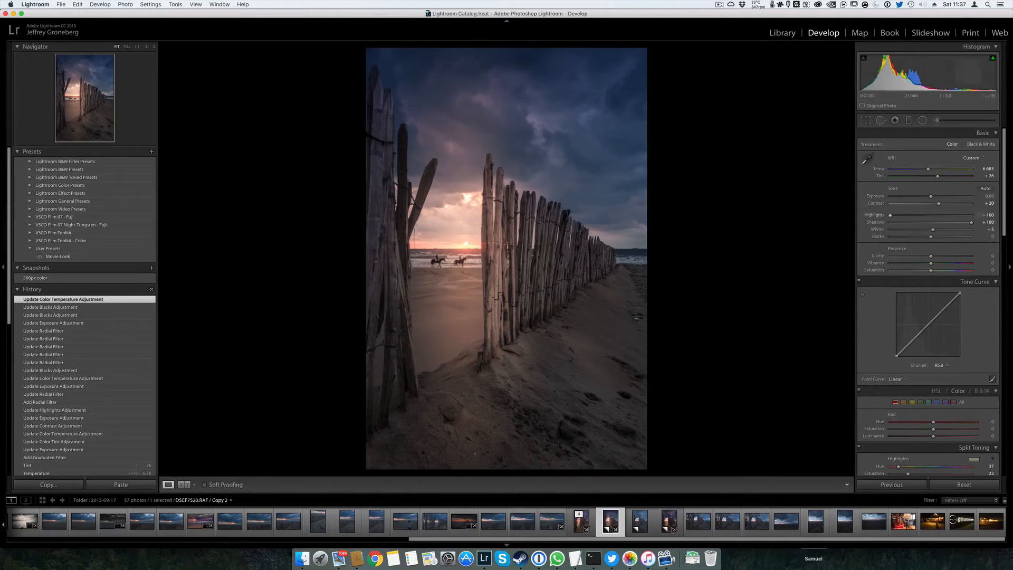
Reselect the tall radial filter, show its mask overlay and erase the mask from the upper sky right of the sun with the brush
{"action": "left_click", "coordinate": [922, 120]}
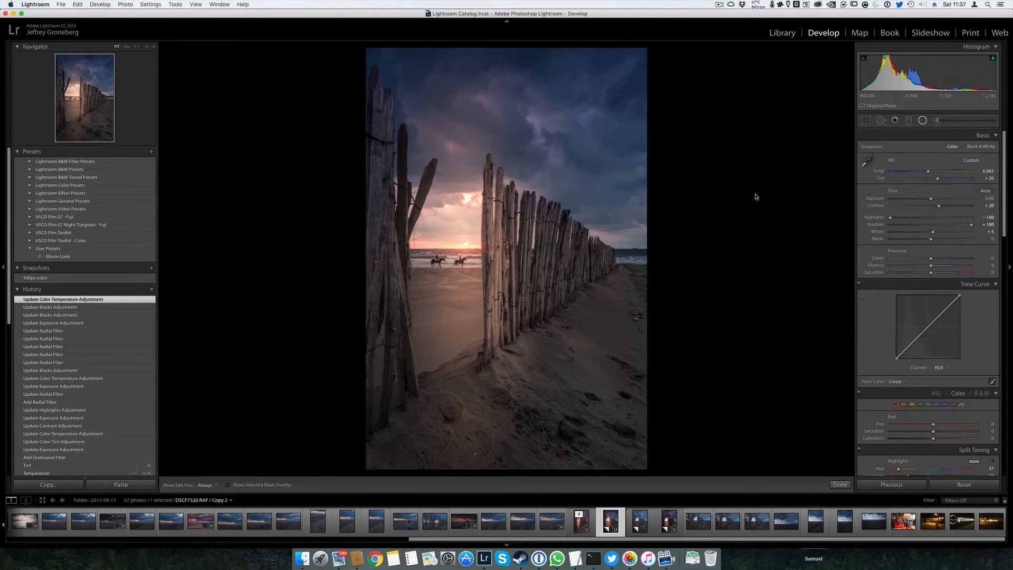
{"action": "left_click", "coordinate": [465, 243]}
{"action": "key", "text": "o"}
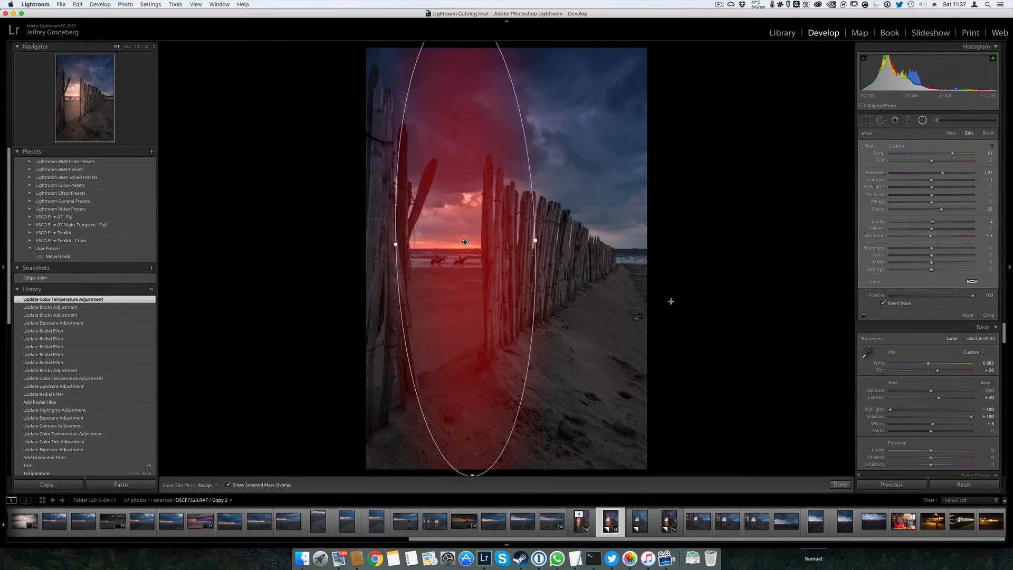
{"action": "left_click", "coordinate": [990, 135]}
{"action": "key", "text": "alt"}
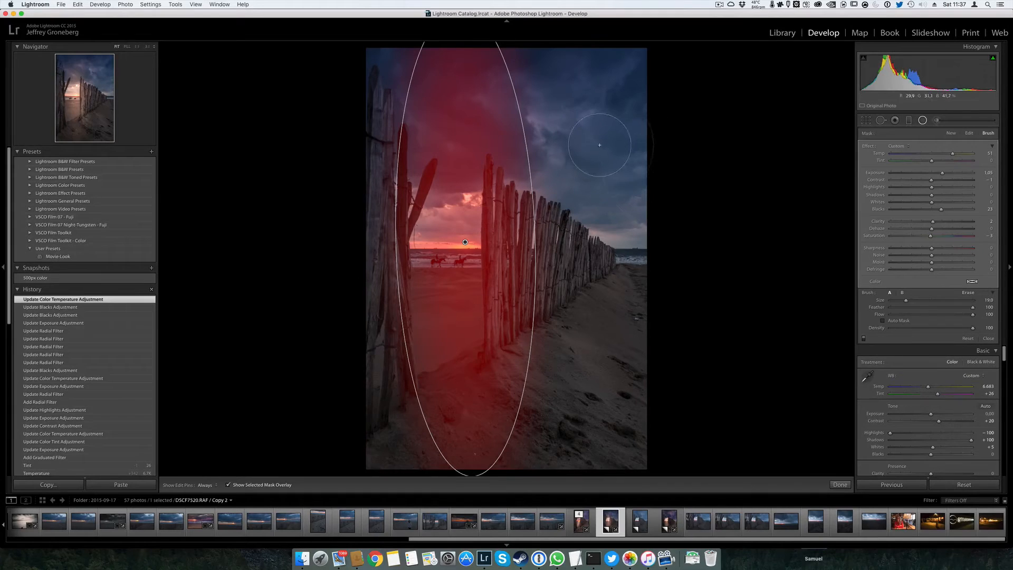
{"action": "scroll", "coordinate": [599, 144], "scroll_direction": "up", "scroll_amount": 4}
{"action": "key", "text": "h"}
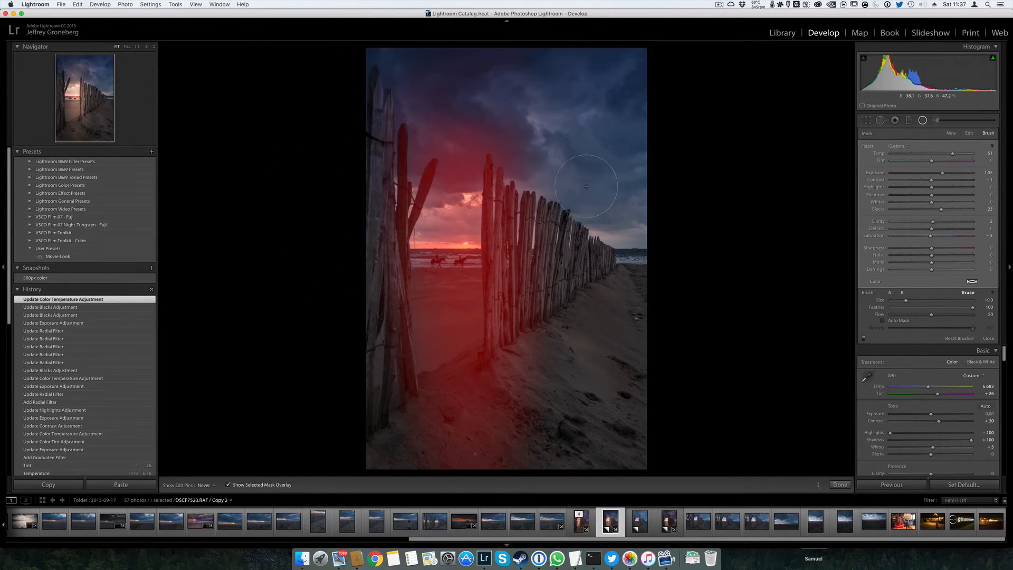
{"action": "mouse_move", "coordinate": [540, 166]}
{"action": "left_mouse_down"}
{"action": "mouse_move", "coordinate": [572, 237]}
{"action": "mouse_move", "coordinate": [635, 138]}
{"action": "left_mouse_up"}
{"action": "scroll", "coordinate": [635, 134], "scroll_direction": "down", "scroll_amount": 10}
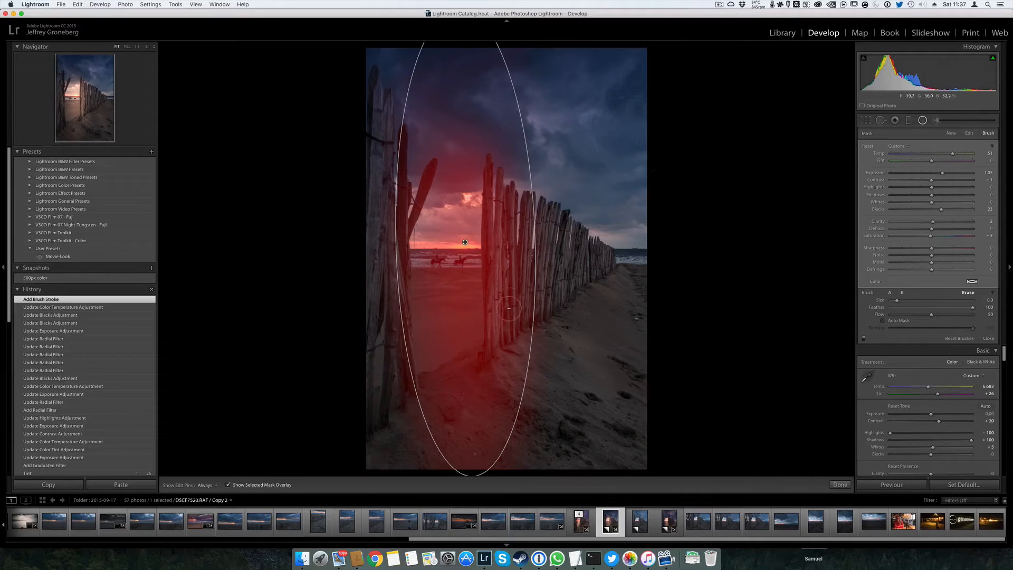
Erase the radial filter's mask from the right-hand row of fence posts and the adjoining sand with a size 7 brush
{"action": "scroll", "coordinate": [509, 311], "scroll_direction": "down", "scroll_amount": 3}
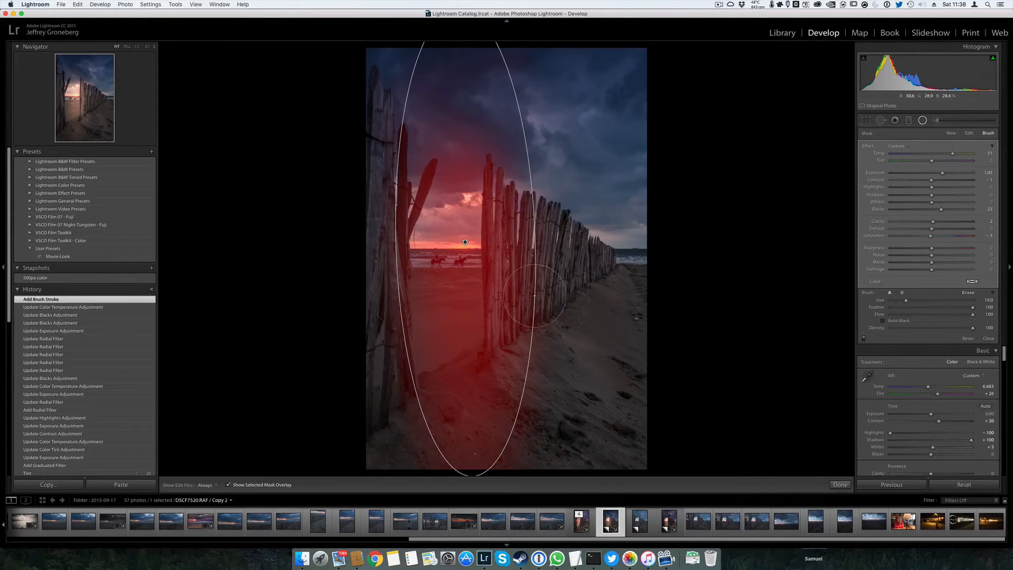
{"action": "key", "text": "o"}
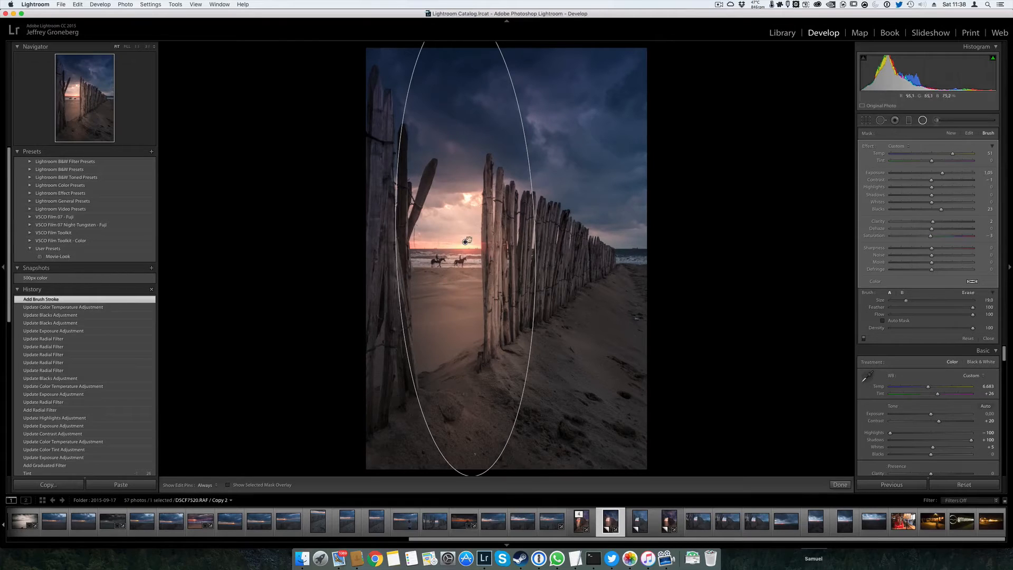
{"action": "key", "text": "o"}
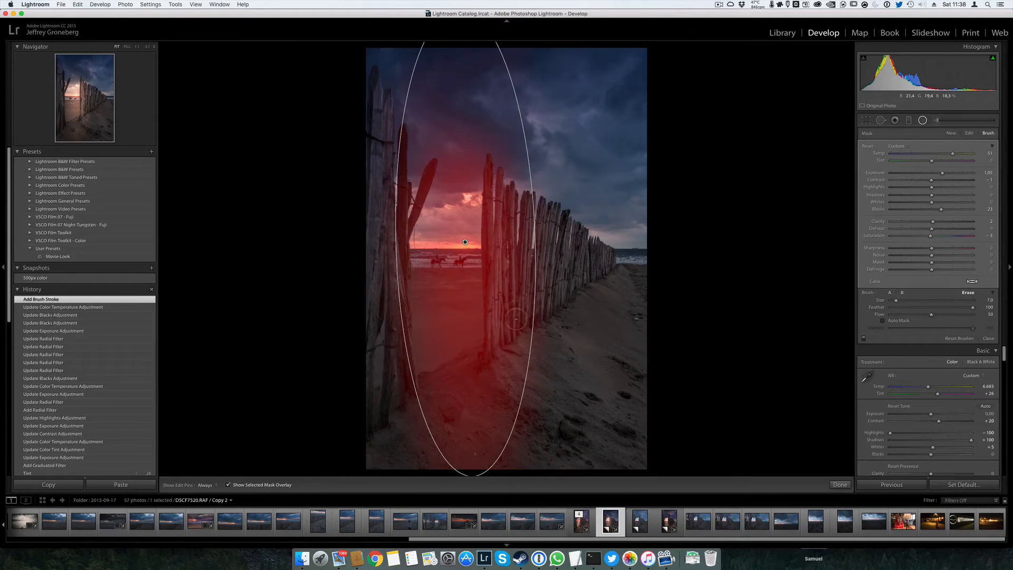
{"action": "key", "text": "h"}
{"action": "key", "text": "alt"}
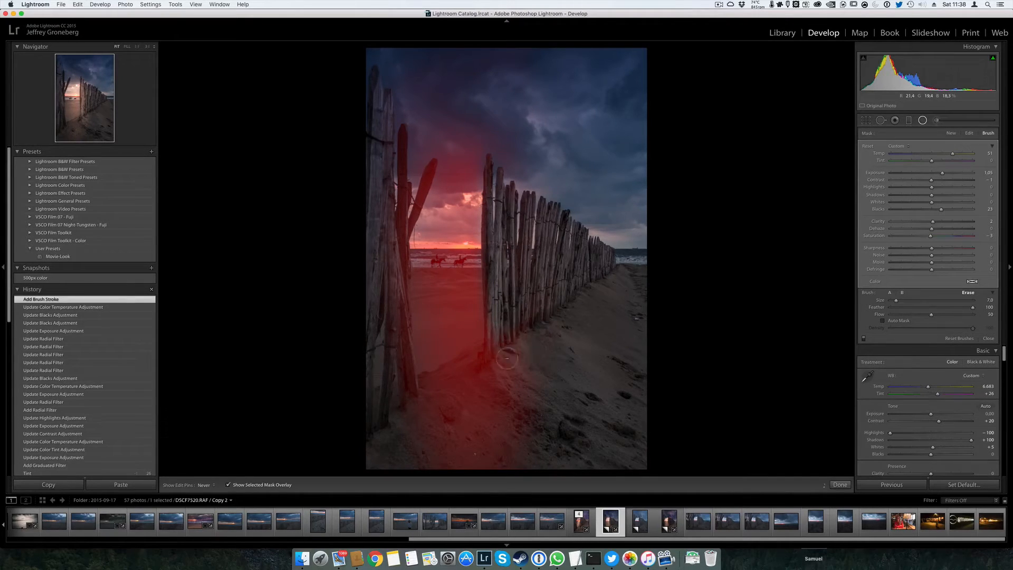
{"action": "mouse_move", "coordinate": [539, 373]}
{"action": "left_mouse_down"}
{"action": "mouse_move", "coordinate": [503, 330]}
{"action": "mouse_move", "coordinate": [539, 339]}
{"action": "left_mouse_up"}
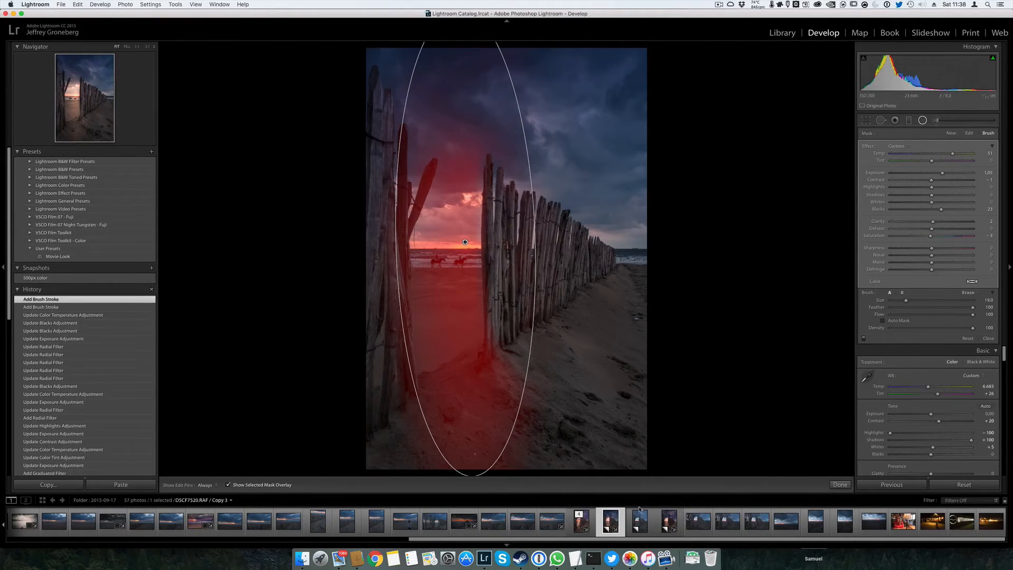
Erase the radial filter's mask from the left-hand fence posts, including the leaning post, reducing the brush to size 3 for the narrow ones
{"action": "key", "text": "alt"}
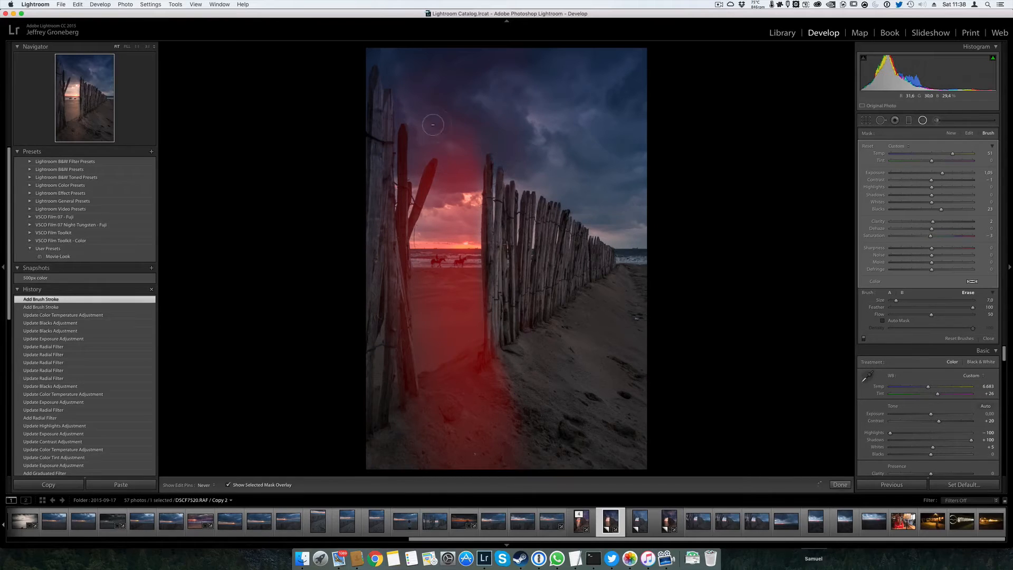
{"action": "mouse_move", "coordinate": [356, 191]}
{"action": "left_mouse_down"}
{"action": "mouse_move", "coordinate": [373, 217]}
{"action": "mouse_move", "coordinate": [367, 193]}
{"action": "mouse_move", "coordinate": [428, 89]}
{"action": "mouse_move", "coordinate": [408, 155]}
{"action": "left_mouse_up"}
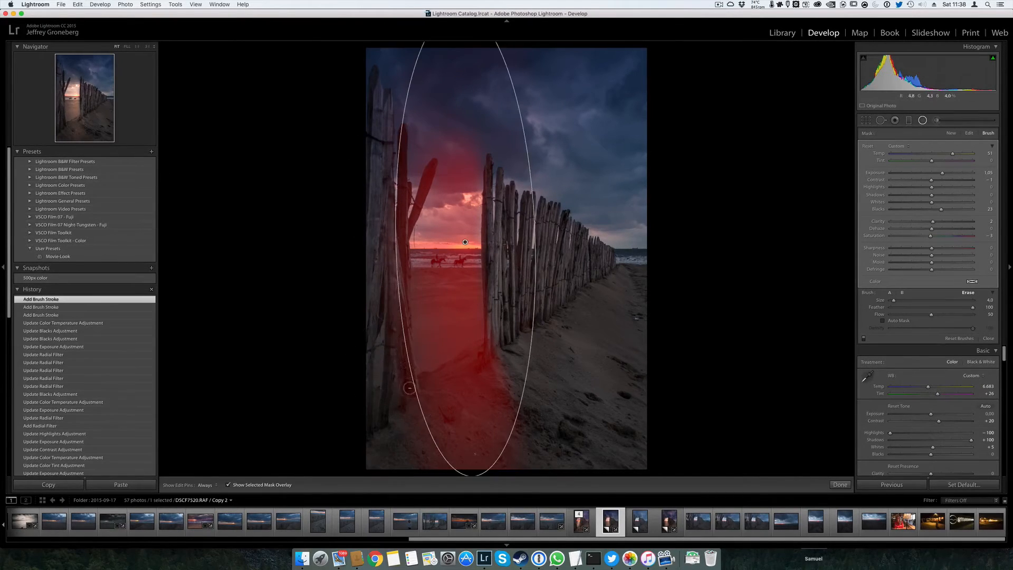
{"action": "left_click_drag", "start_coordinate": [404, 352], "coordinate": [402, 129]}
{"action": "scroll", "coordinate": [403, 182], "scroll_direction": "down", "scroll_amount": 1}
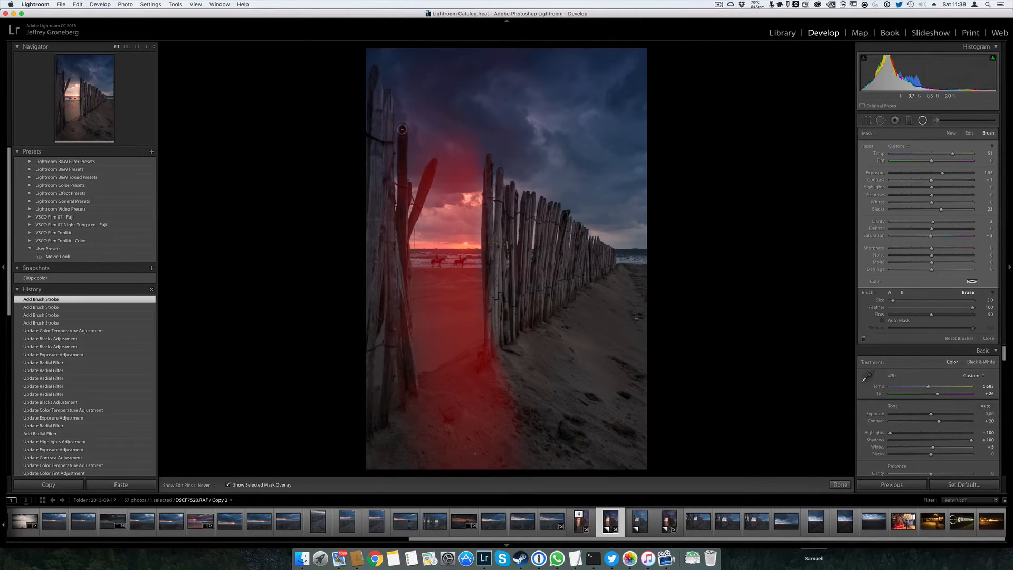
{"action": "mouse_move", "coordinate": [405, 197]}
{"action": "left_mouse_down"}
{"action": "mouse_move", "coordinate": [403, 157]}
{"action": "mouse_move", "coordinate": [406, 248]}
{"action": "mouse_move", "coordinate": [433, 162]}
{"action": "left_mouse_up"}
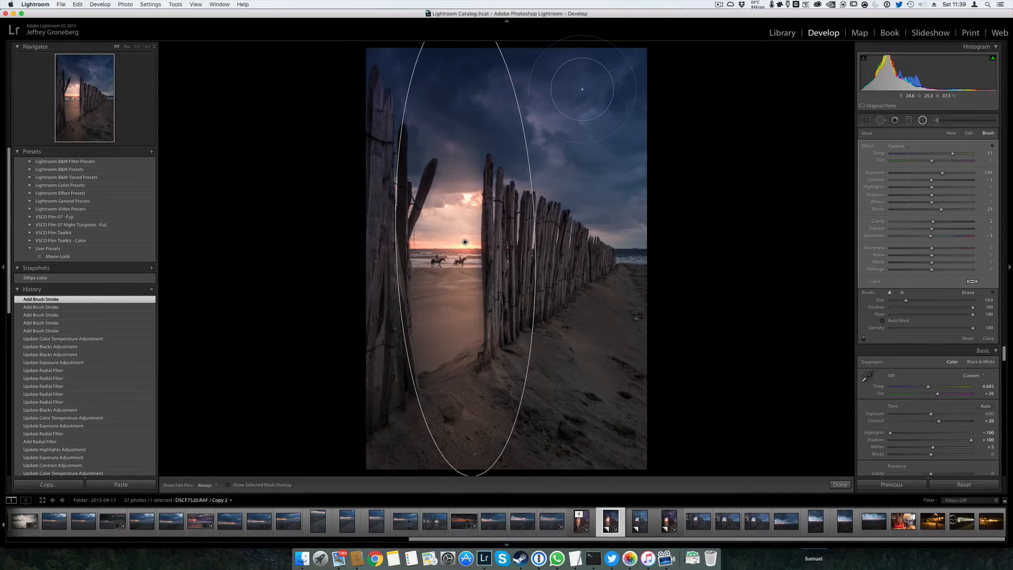
Check the erased radial mask by toggling its overlay and set the filter's exposure to 0.50
{"action": "key", "text": "o"}
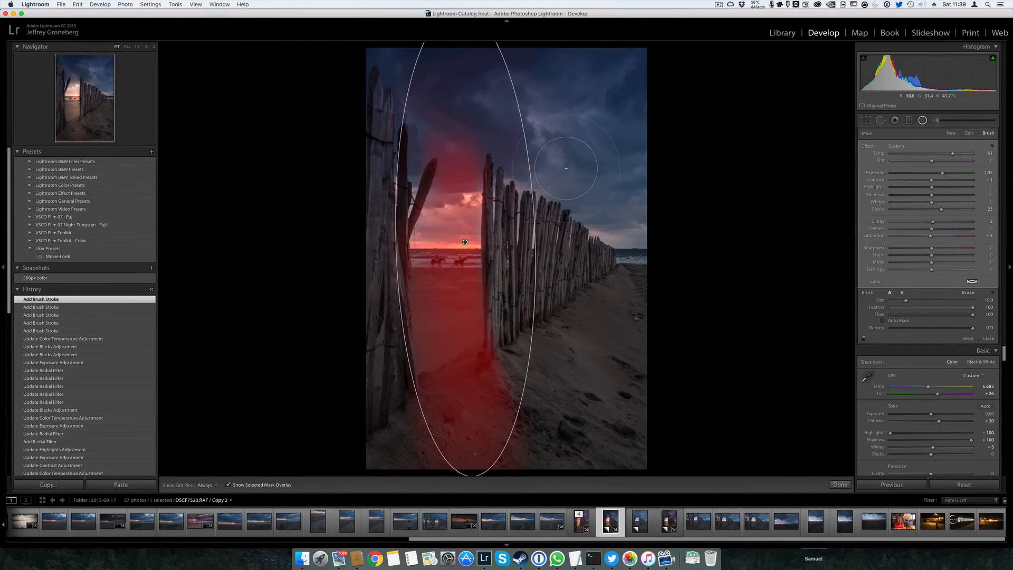
{"action": "key", "text": "o"}
{"action": "key", "text": "o"}
{"action": "key", "text": "o"}
{"action": "key", "text": "o"}
{"action": "key", "text": "o"}
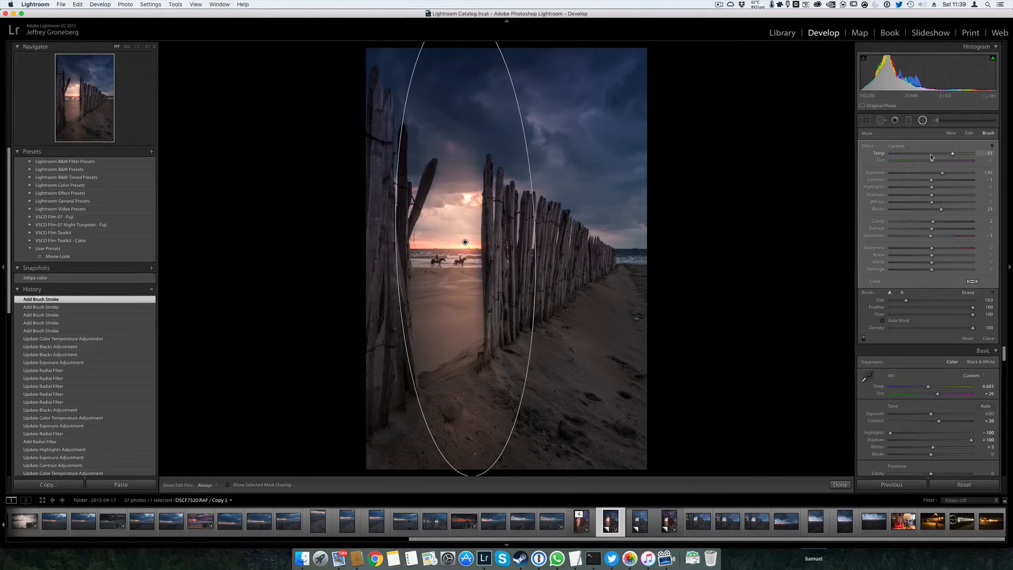
{"action": "left_click_drag", "start_coordinate": [943, 174], "coordinate": [937, 178]}
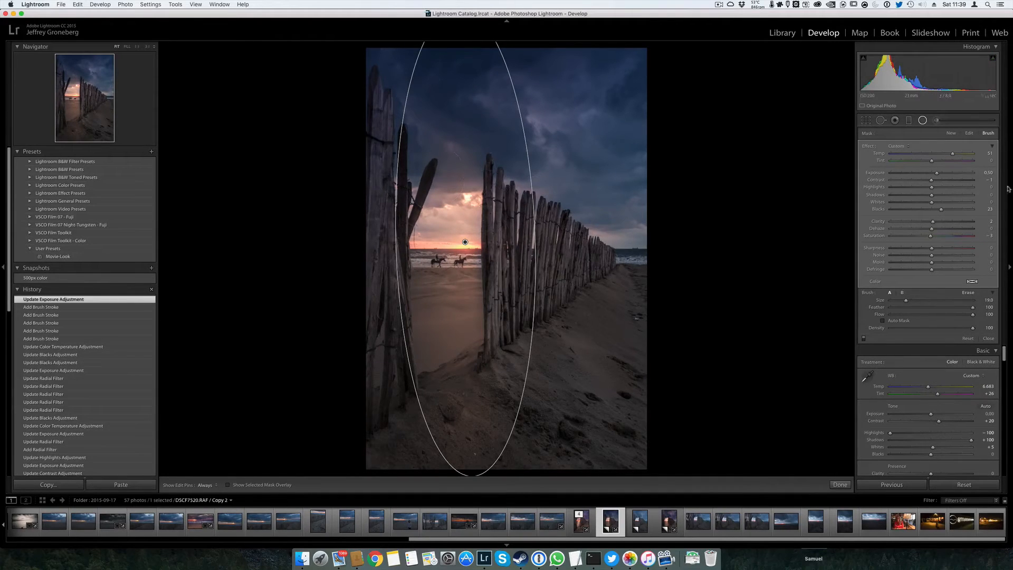
Erase the radial filter's mask from the bright sky around the sun and the adjacent posts, hide the overlay and finish editing the filter
{"action": "key", "text": "o"}
{"action": "key", "text": "alt"}
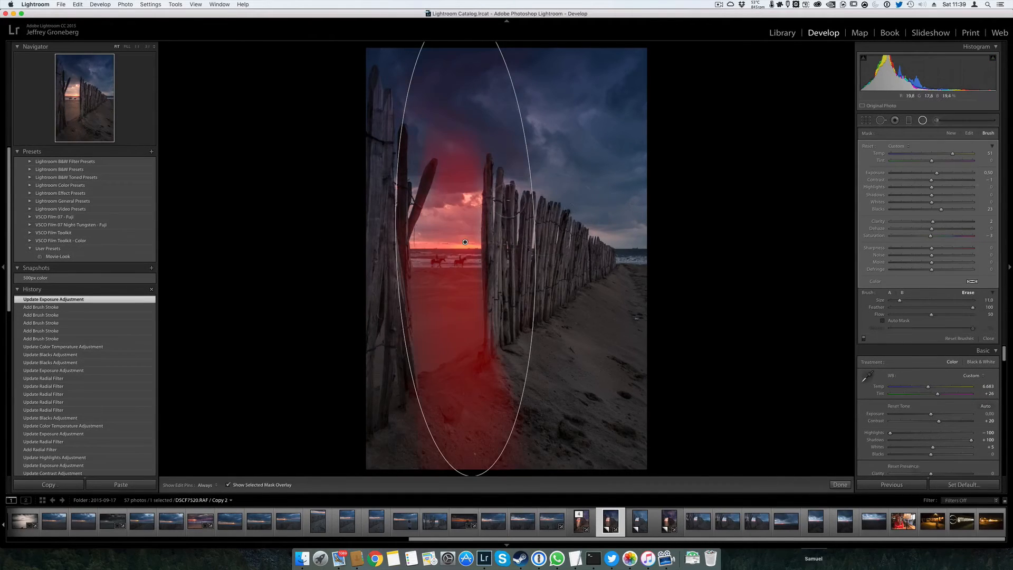
{"action": "mouse_move", "coordinate": [437, 195]}
{"action": "left_mouse_down"}
{"action": "mouse_move", "coordinate": [466, 174]}
{"action": "mouse_move", "coordinate": [449, 173]}
{"action": "mouse_move", "coordinate": [471, 153]}
{"action": "mouse_move", "coordinate": [350, 150]}
{"action": "mouse_move", "coordinate": [513, 152]}
{"action": "mouse_move", "coordinate": [397, 163]}
{"action": "mouse_move", "coordinate": [444, 170]}
{"action": "mouse_move", "coordinate": [379, 322]}
{"action": "left_mouse_up"}
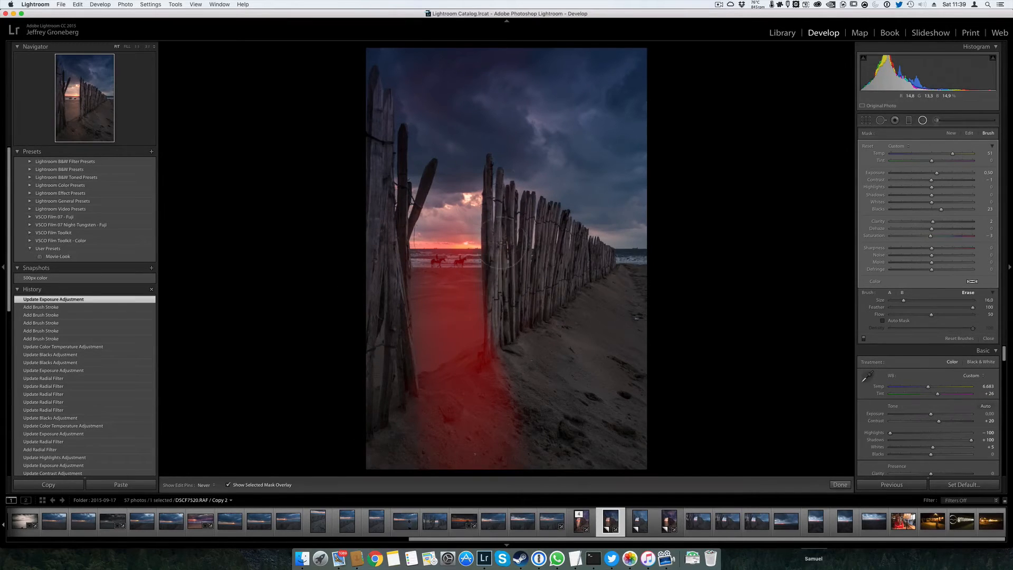
{"action": "left_click_drag", "start_coordinate": [1012, 305], "coordinate": [1011, 305]}
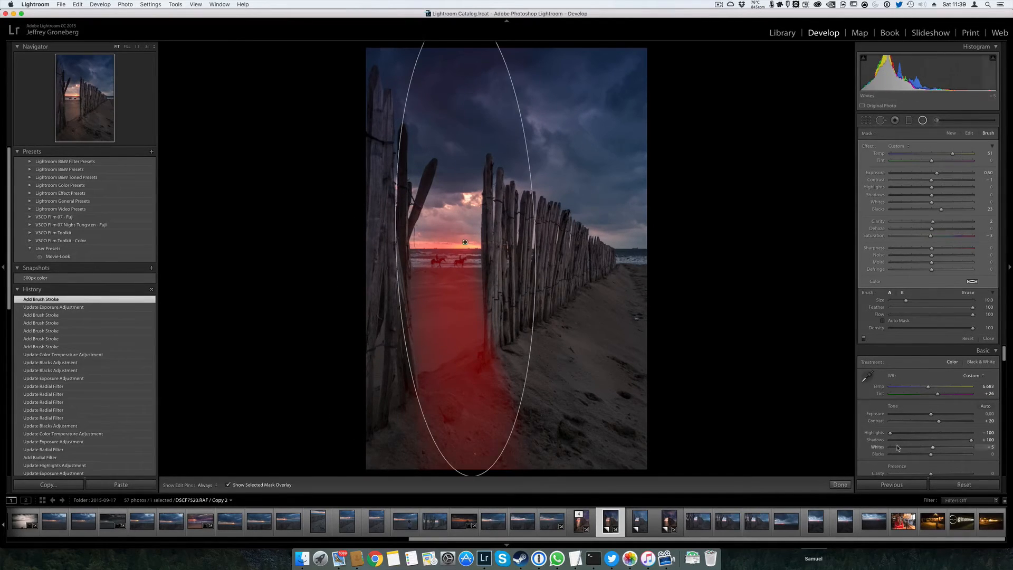
{"action": "key", "text": "o"}
{"action": "key", "text": "shift+m"}
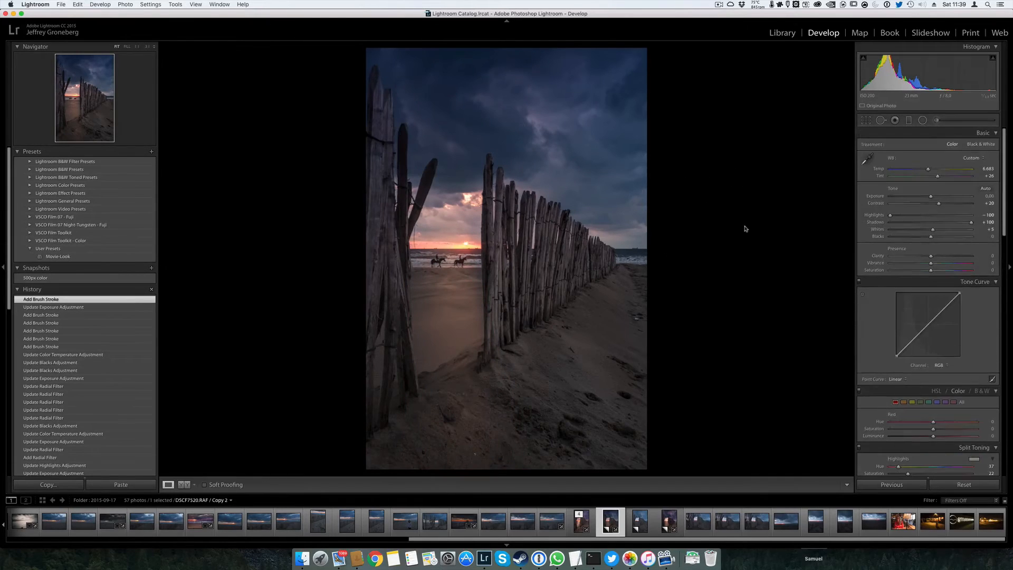
Add a small circular radial filter around the sun and set its temperature to 21 and exposure to 0.00
{"action": "left_click", "coordinate": [922, 120]}
{"action": "left_click_drag", "start_coordinate": [463, 241], "coordinate": [500, 270]}
{"action": "left_click_drag", "start_coordinate": [462, 239], "coordinate": [461, 242]}
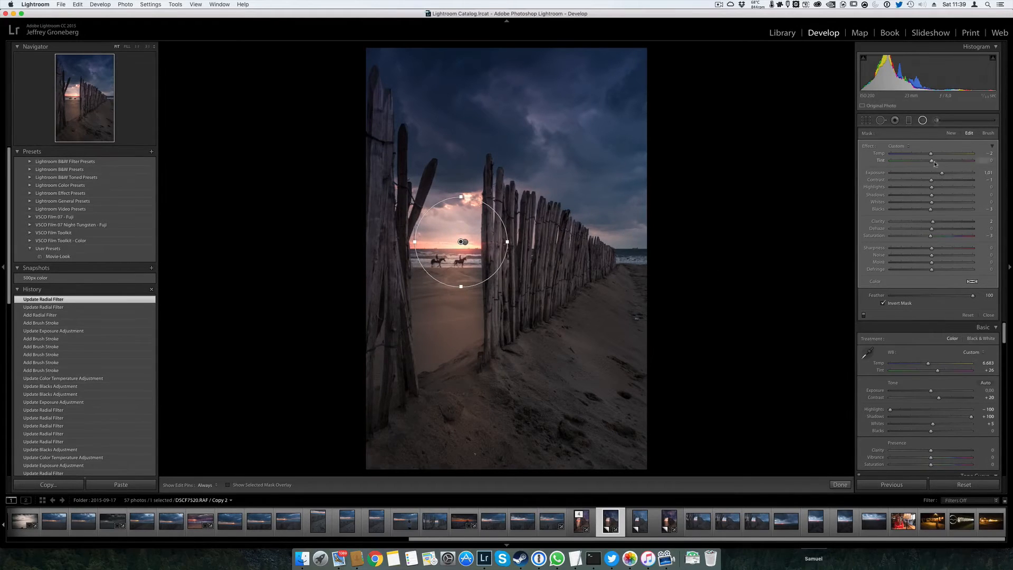
{"action": "mouse_move", "coordinate": [931, 153]}
{"action": "left_mouse_down"}
{"action": "mouse_move", "coordinate": [957, 154]}
{"action": "mouse_move", "coordinate": [942, 154]}
{"action": "mouse_move", "coordinate": [932, 177]}
{"action": "mouse_move", "coordinate": [967, 156]}
{"action": "mouse_move", "coordinate": [940, 156]}
{"action": "left_mouse_up"}
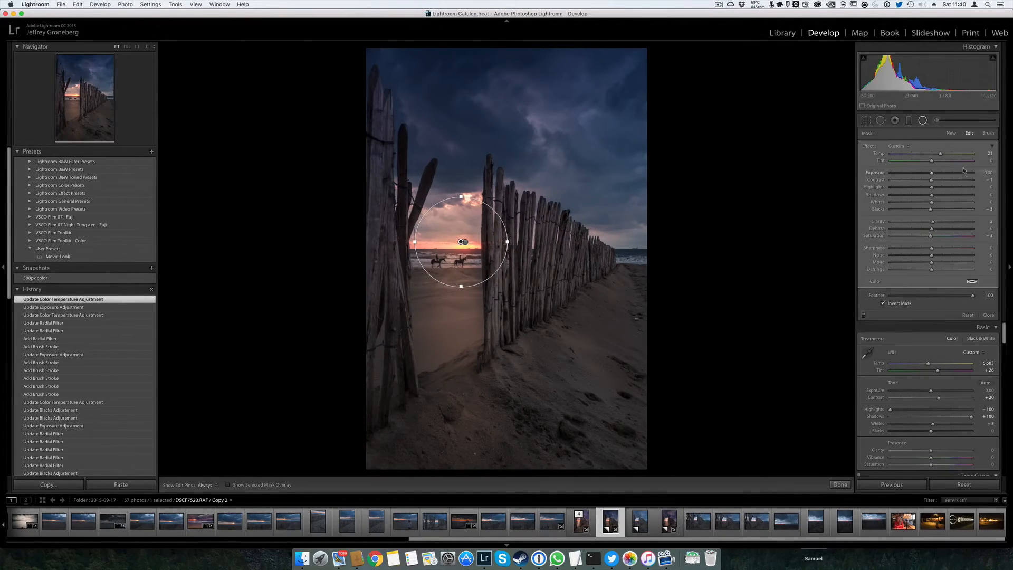
Erase the small sun radial filter's mask along the left-hand posts and foreground sand with a size 13 brush, and finish editing the filter
{"action": "key", "text": "shift+t"}
{"action": "key", "text": "alt"}
{"action": "scroll", "coordinate": [504, 252], "scroll_direction": "down", "scroll_amount": 3}
{"action": "key", "text": "h"}
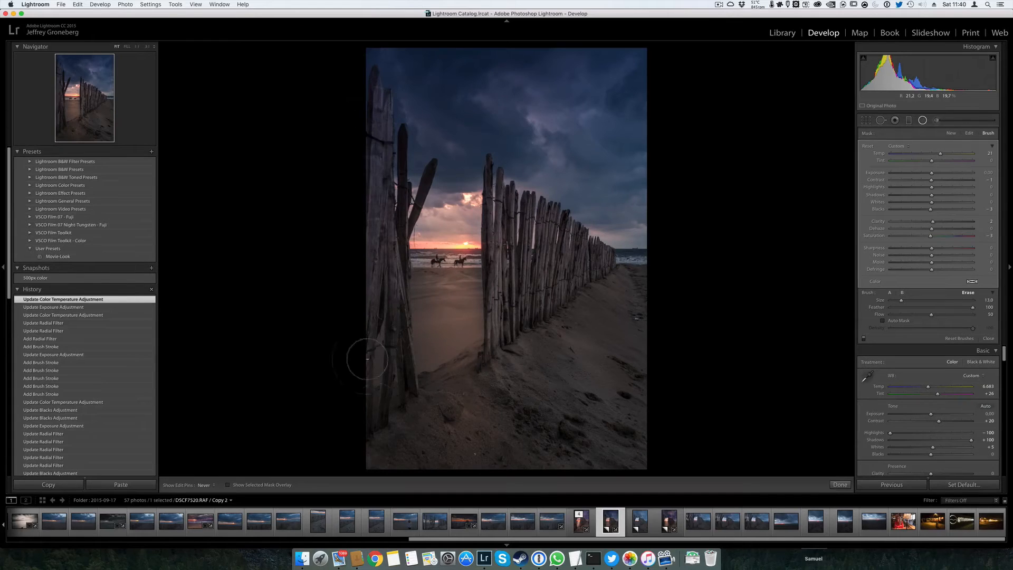
{"action": "mouse_move", "coordinate": [365, 207]}
{"action": "left_mouse_down"}
{"action": "mouse_move", "coordinate": [371, 282]}
{"action": "mouse_move", "coordinate": [574, 469]}
{"action": "mouse_move", "coordinate": [587, 468]}
{"action": "left_mouse_up"}
{"action": "left_click", "coordinate": [922, 120]}
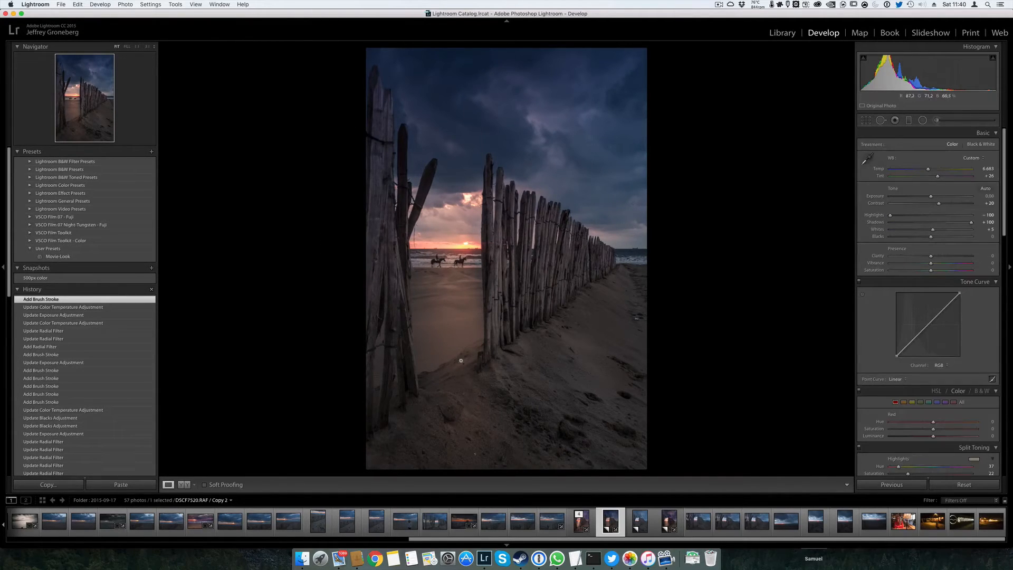
Compare the edit with the unedited Copy 3, return to Copy 2 and set its white balance tint to +37
{"action": "key", "text": "super+apostrophe"}
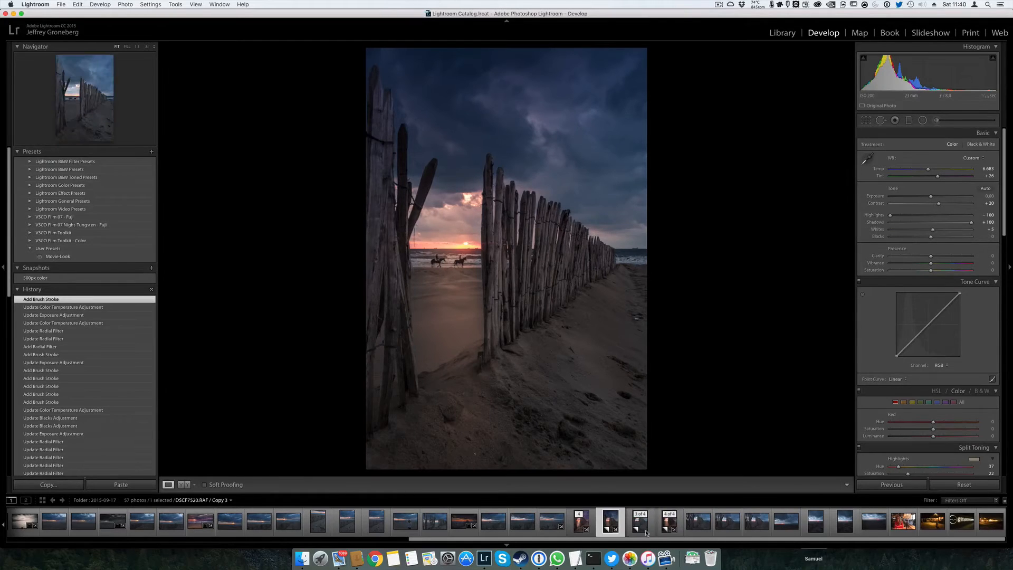
{"action": "key", "text": "super+shift+r"}
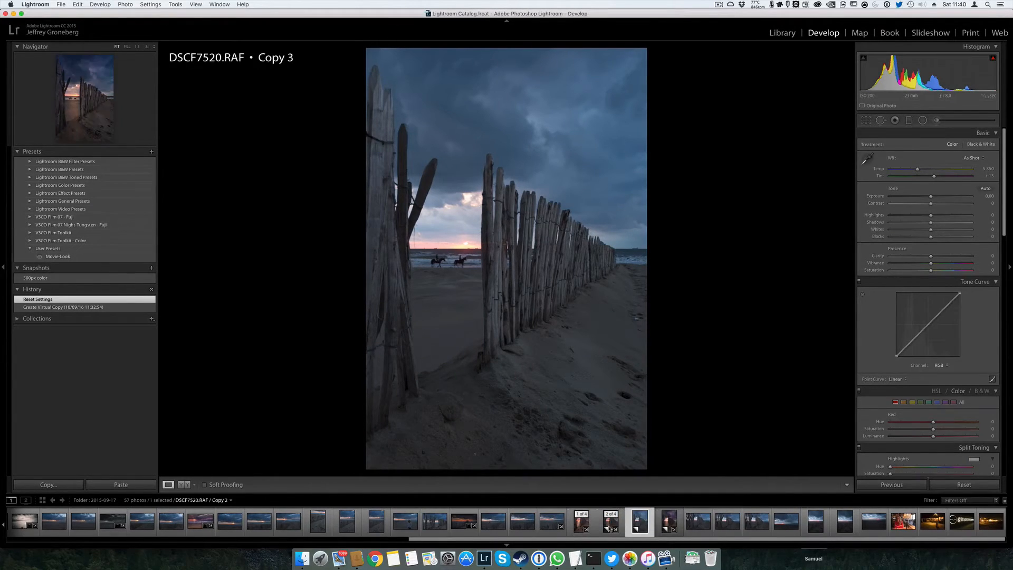
{"action": "key", "text": "Left"}
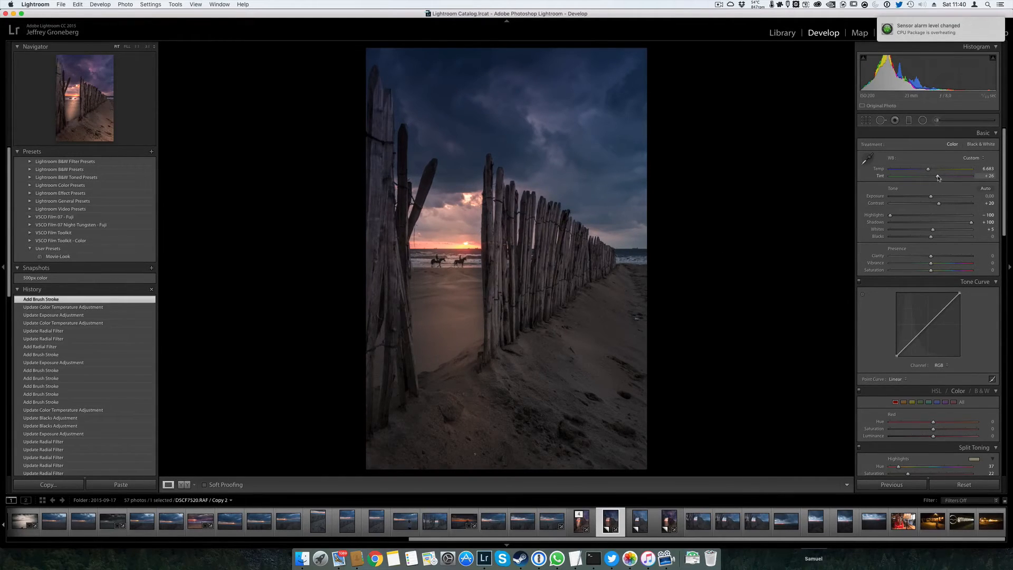
{"action": "left_click_drag", "start_coordinate": [939, 178], "coordinate": [942, 179]}
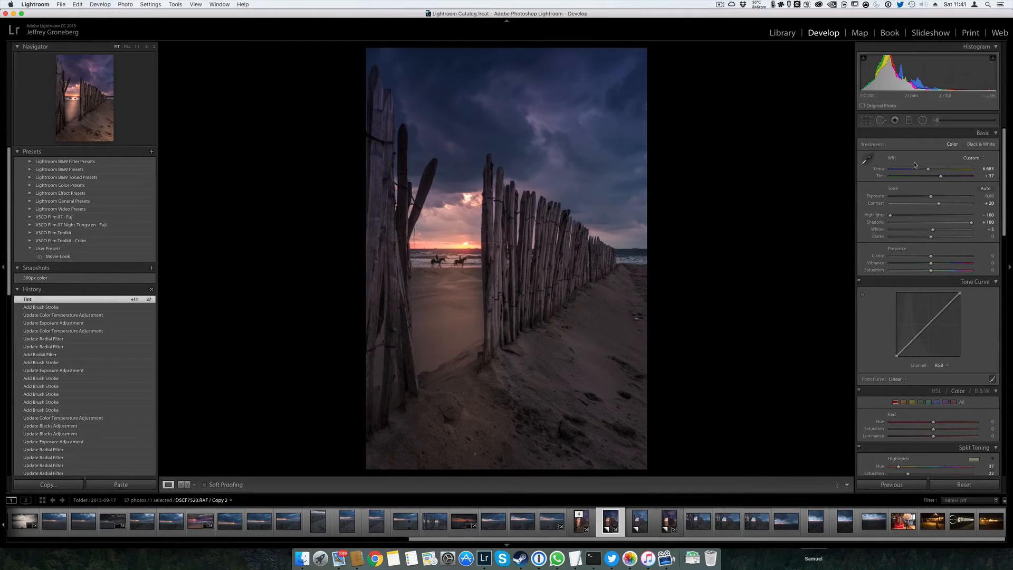
Add a diagonal graduated filter over the lower-right sand and fence with exposure 0.47 and temperature 37
{"action": "left_click", "coordinate": [909, 121]}
{"action": "left_click_drag", "start_coordinate": [659, 450], "coordinate": [512, 293]}
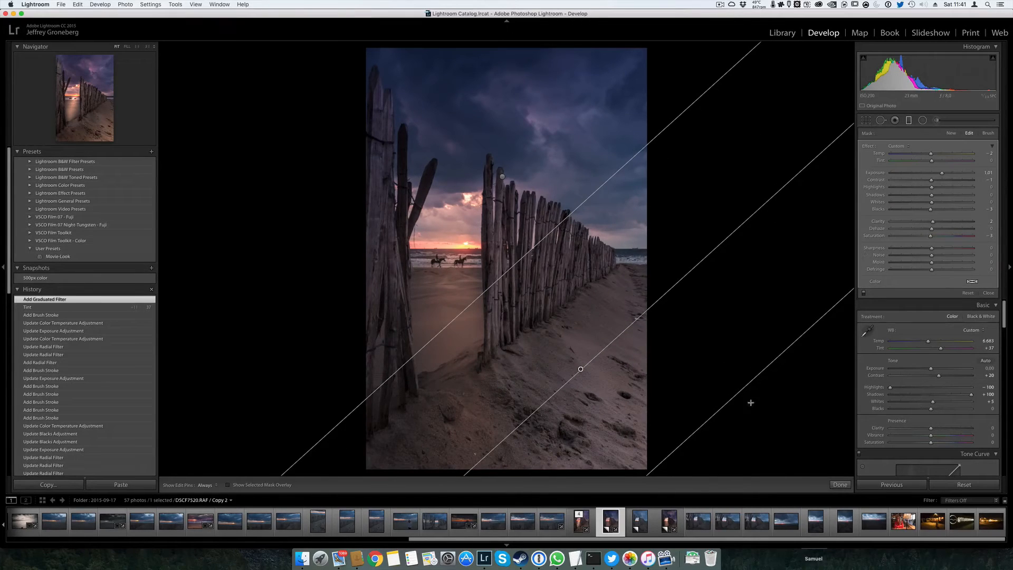
{"action": "left_click_drag", "start_coordinate": [942, 174], "coordinate": [937, 176]}
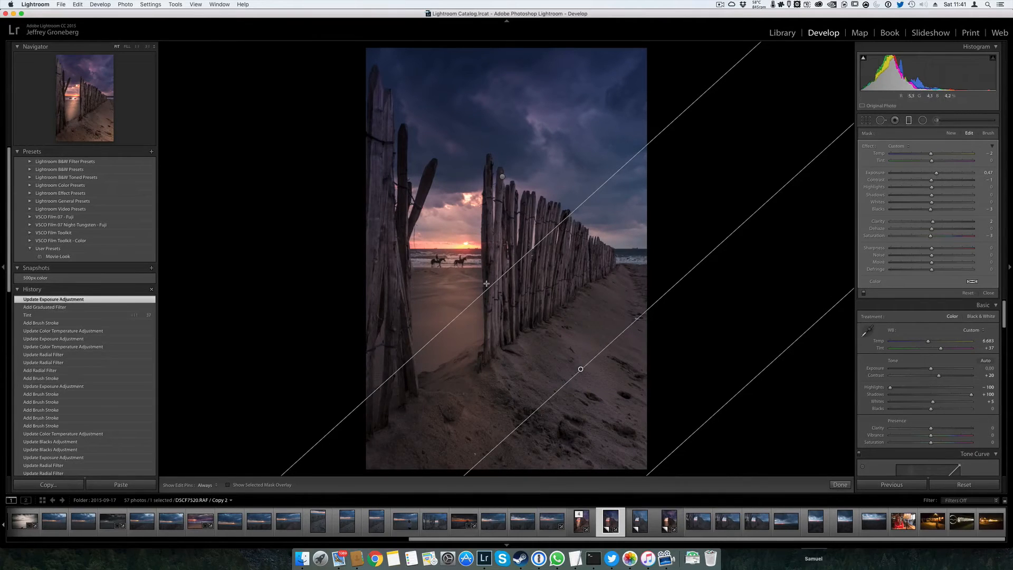
{"action": "left_click_drag", "start_coordinate": [500, 297], "coordinate": [475, 286]}
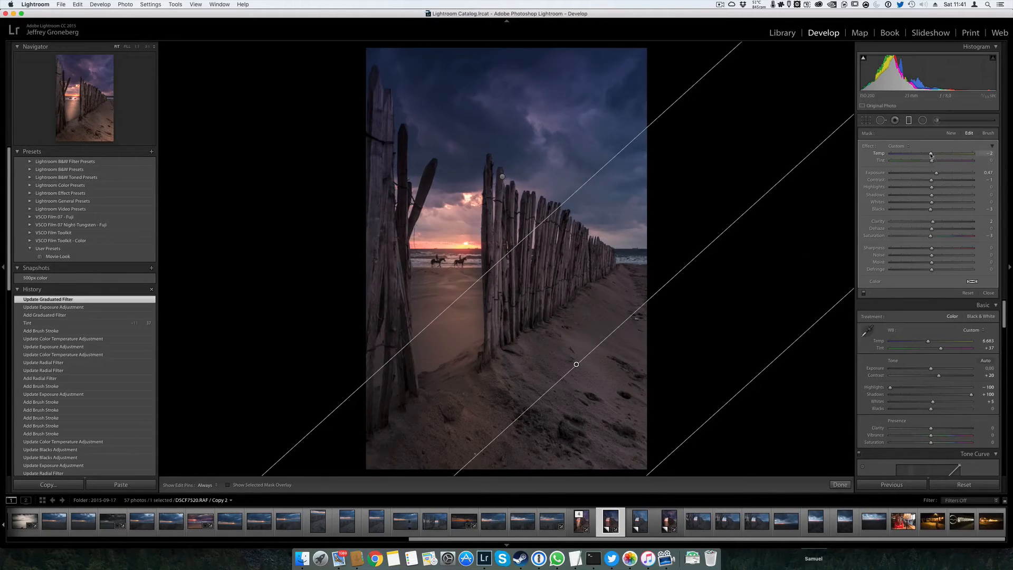
{"action": "left_click_drag", "start_coordinate": [947, 155], "coordinate": [947, 158]}
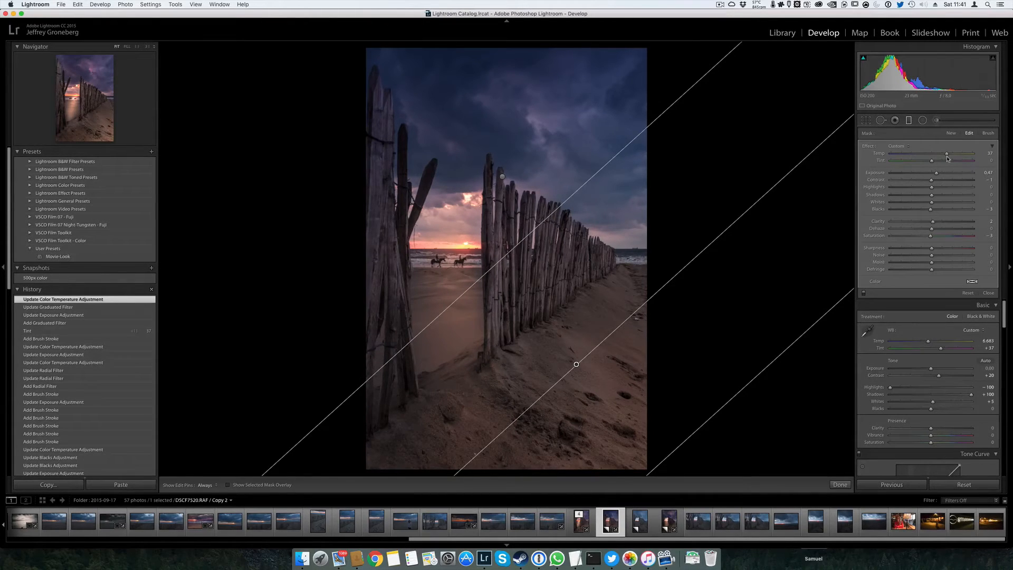
{"action": "key", "text": "m"}
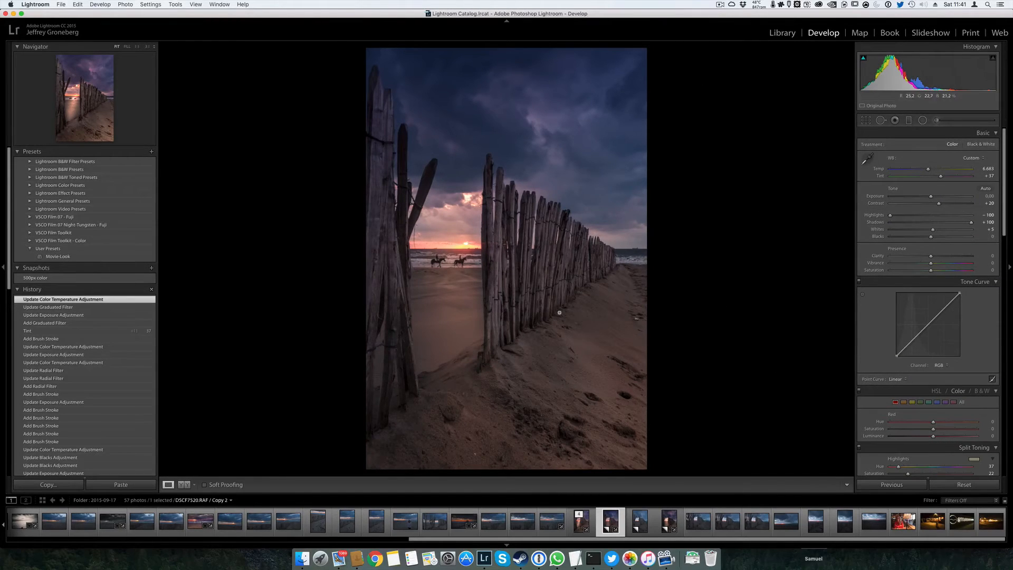
Try to remove the ship on the horizon with size 25 Spot Removal strokes, first in Heal and again in Clone mode
{"action": "left_click", "coordinate": [638, 253]}
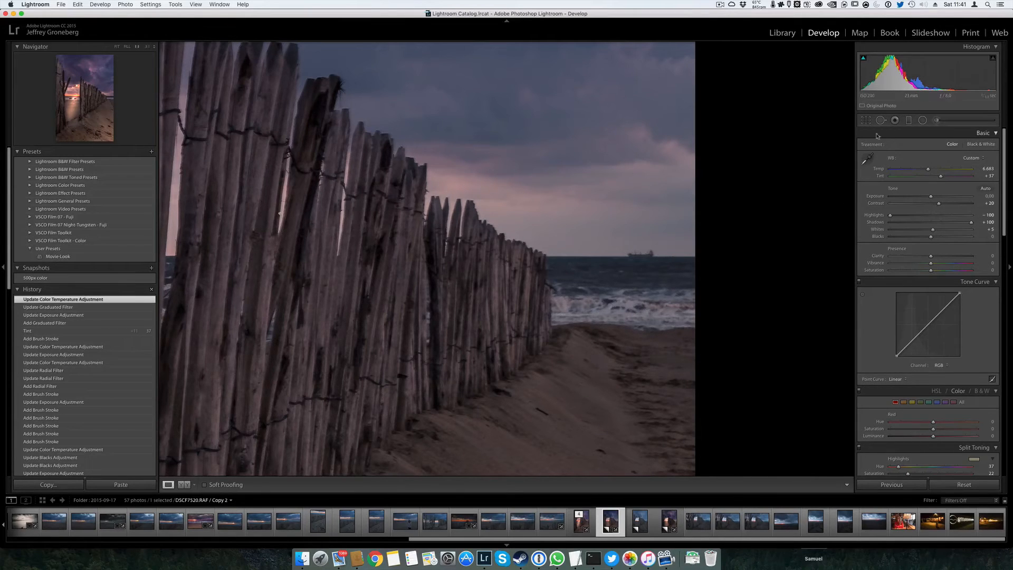
{"action": "key", "text": "q"}
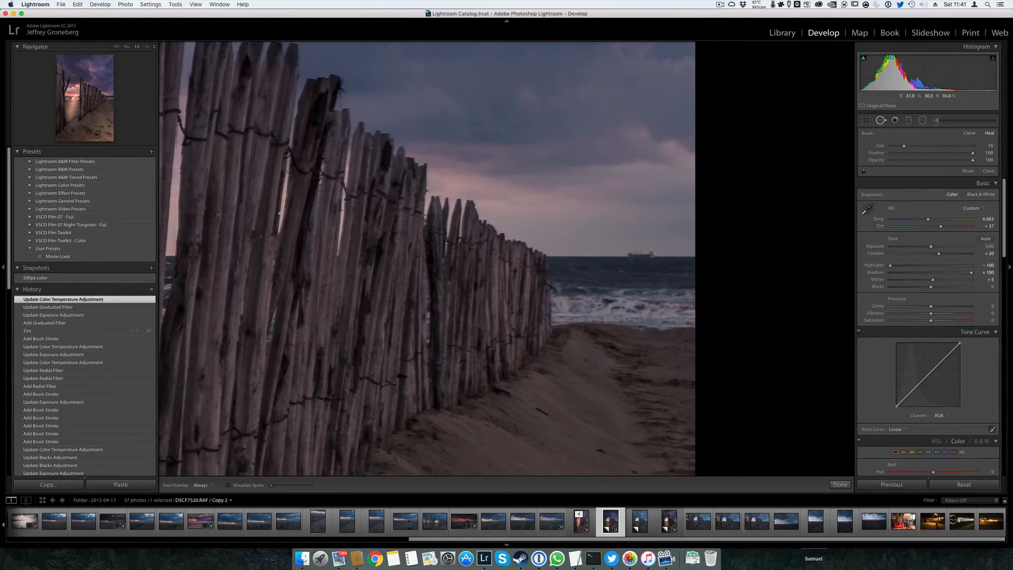
{"action": "left_click_drag", "start_coordinate": [651, 254], "coordinate": [623, 252]}
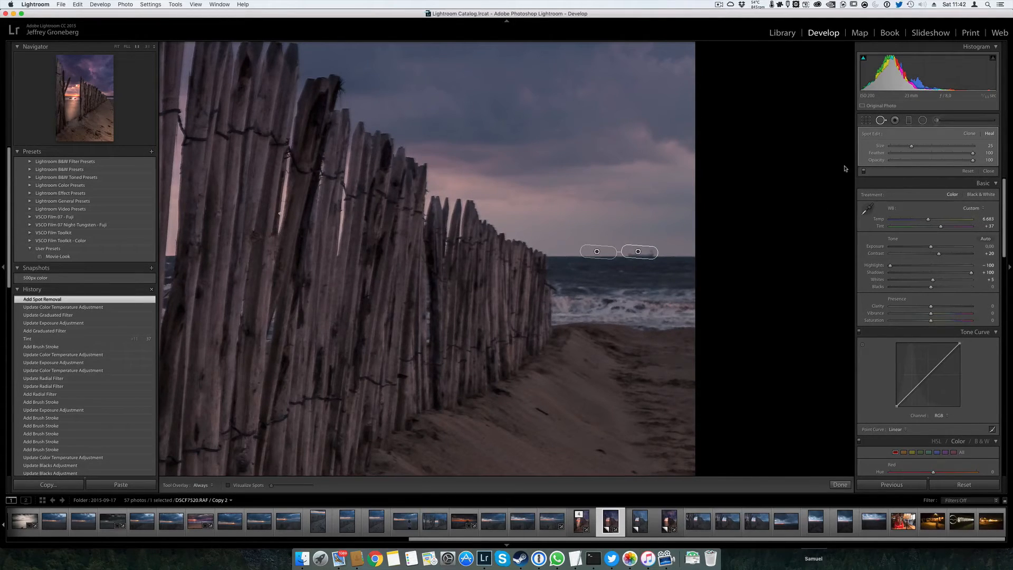
{"action": "key", "text": "Delete"}
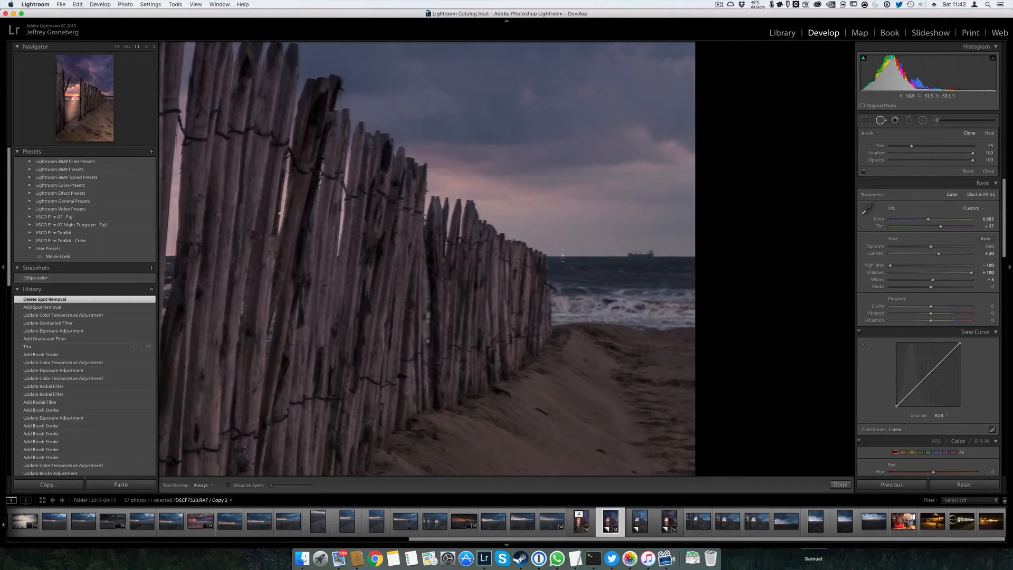
{"action": "left_click_drag", "start_coordinate": [628, 254], "coordinate": [655, 256]}
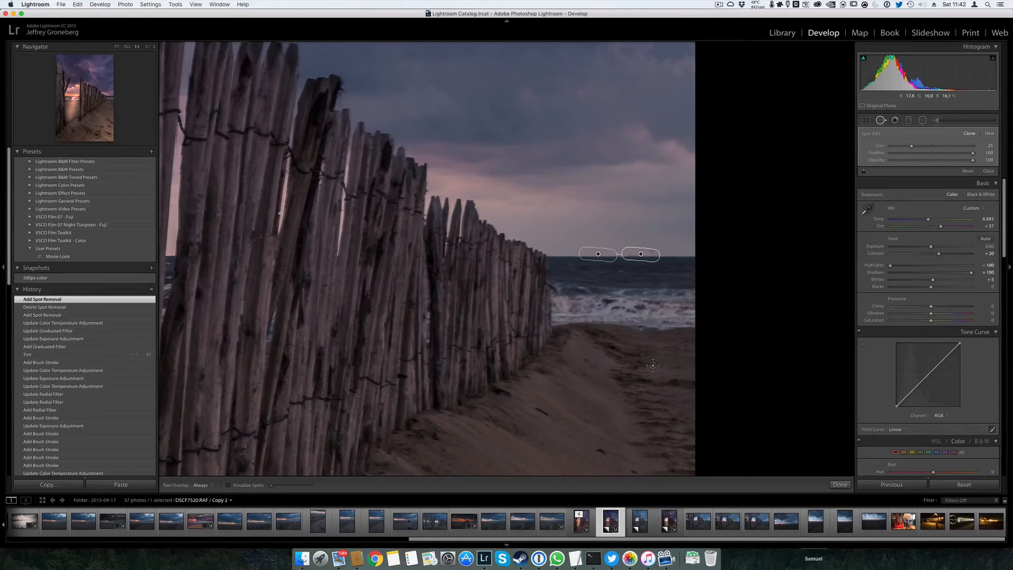
{"action": "key", "text": "q"}
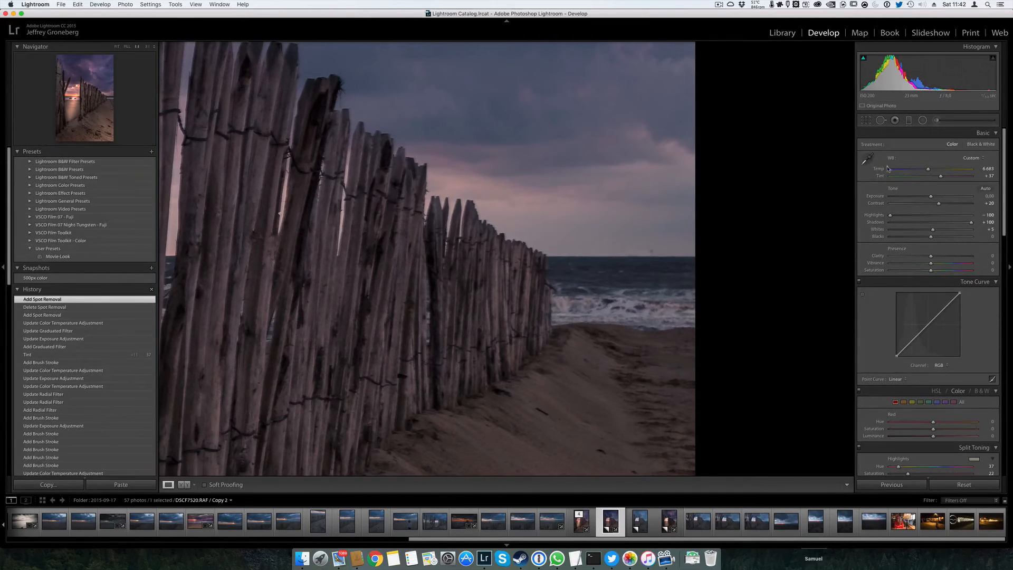
Try to clone away the ship's remaining upper parts with smaller Spot Removal strokes of size 19 and 10
{"action": "left_click", "coordinate": [881, 120]}
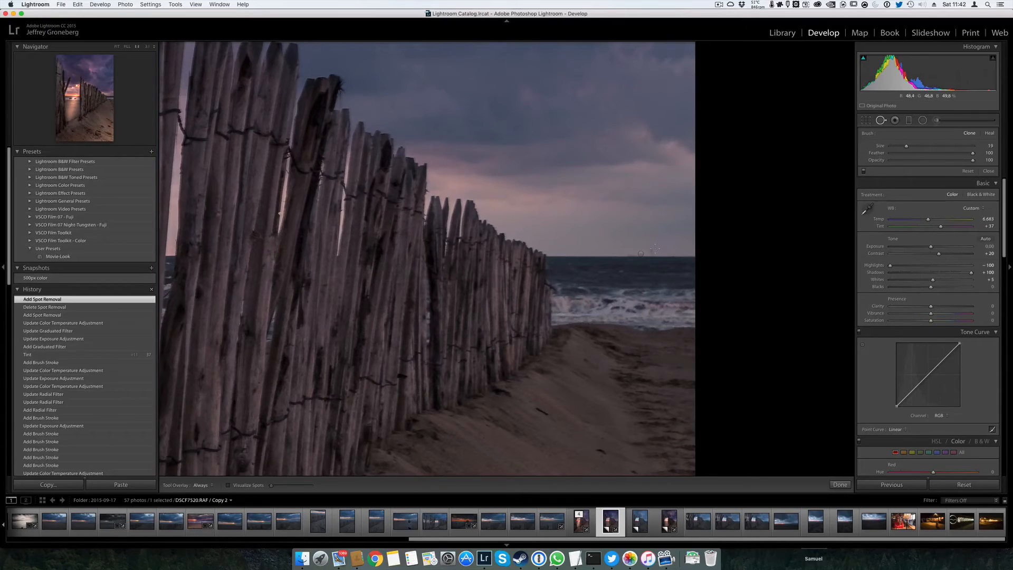
{"action": "left_click_drag", "start_coordinate": [653, 248], "coordinate": [631, 251]}
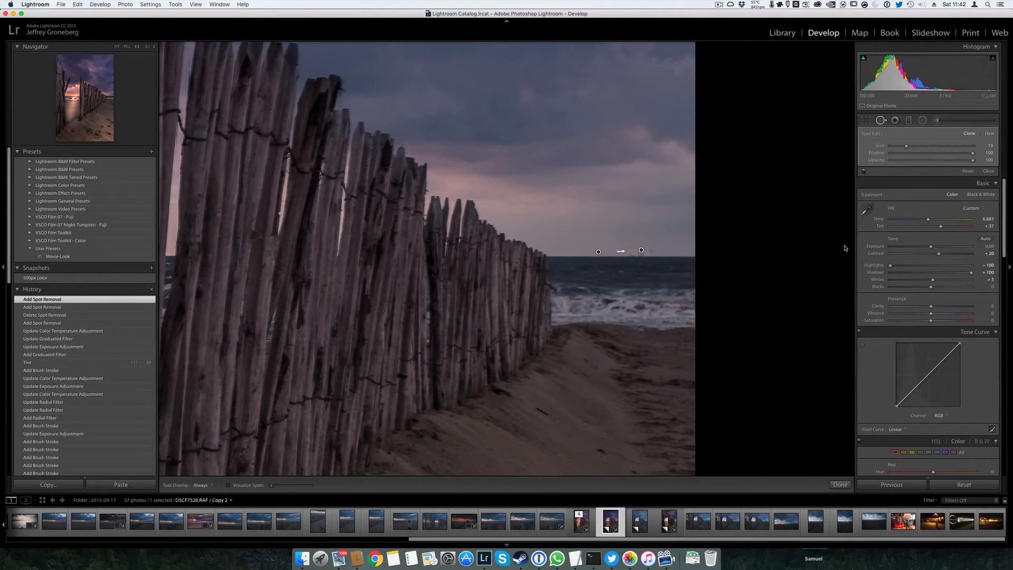
{"action": "key", "text": "q"}
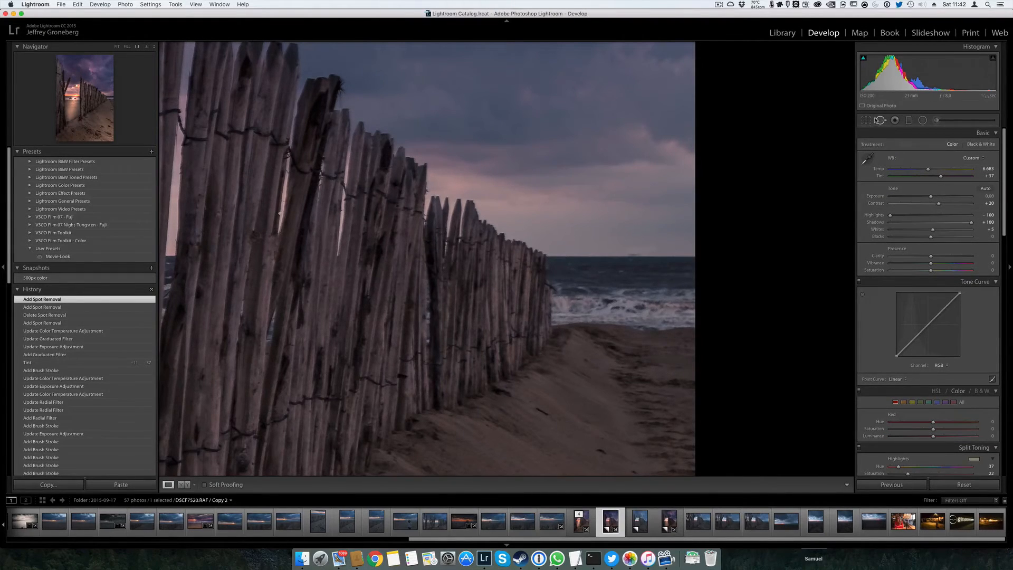
{"action": "left_click", "coordinate": [880, 119]}
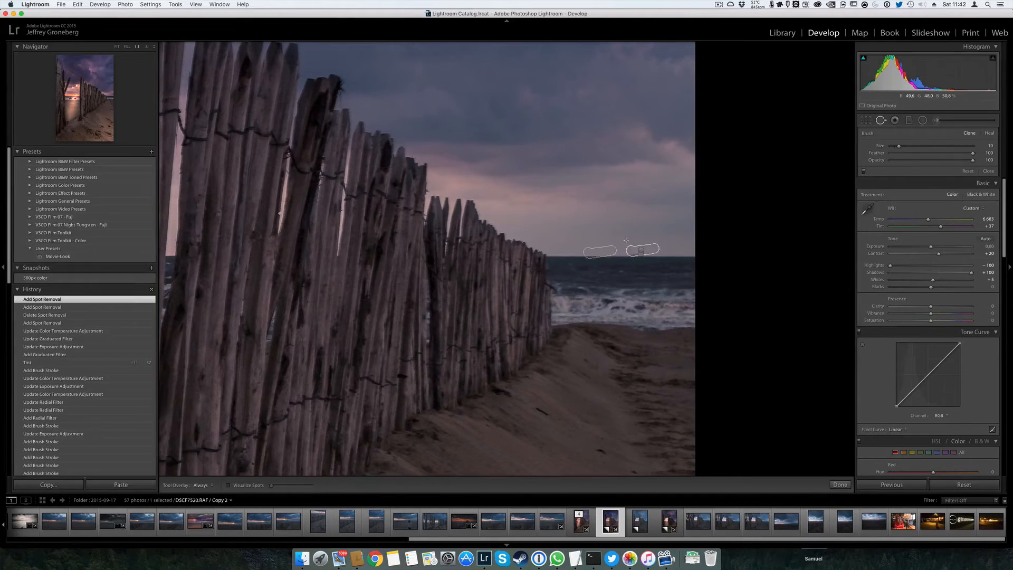
{"action": "left_click", "coordinate": [627, 245]}
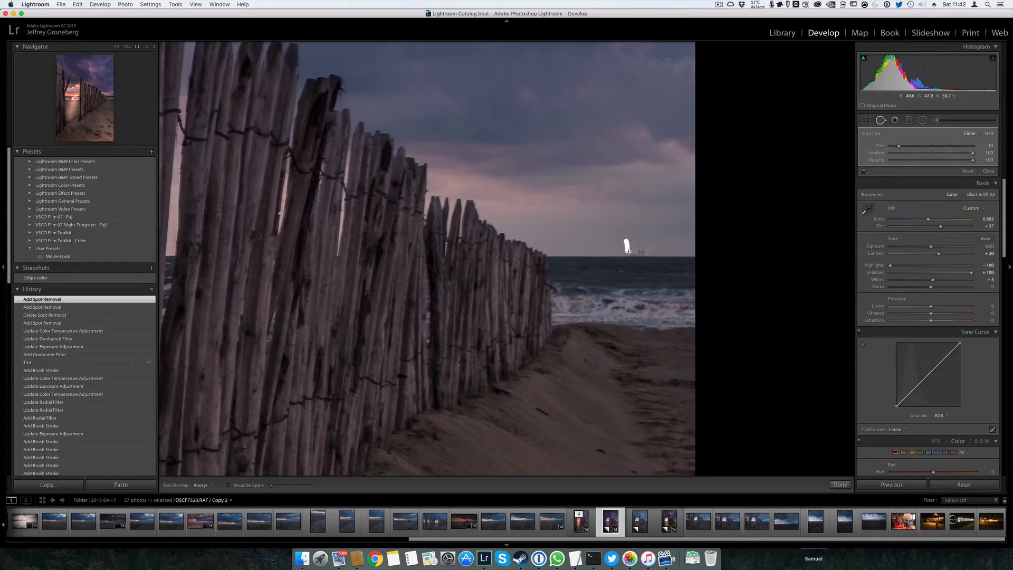
{"action": "mouse_move", "coordinate": [629, 252]}
{"action": "left_mouse_down"}
{"action": "mouse_move", "coordinate": [655, 251]}
{"action": "mouse_move", "coordinate": [634, 252]}
{"action": "left_mouse_up"}
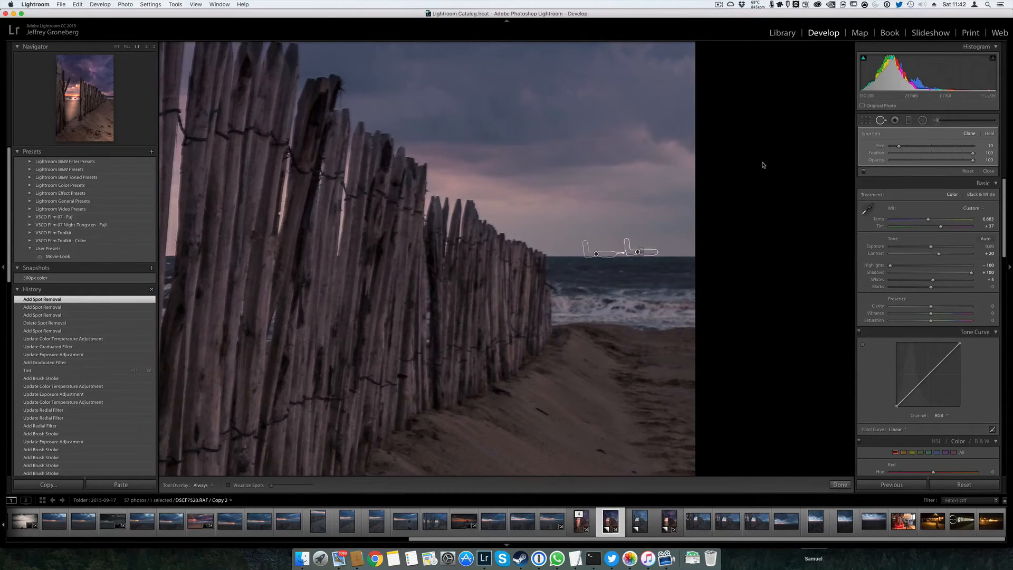
{"action": "key", "text": "q"}
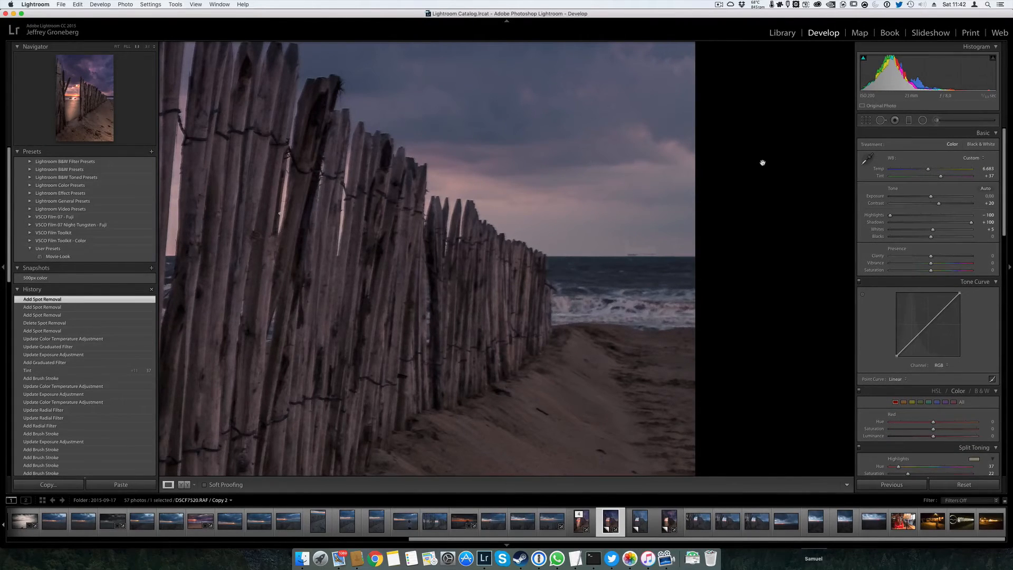
Delete the clone strokes covering the ship on the horizon
{"action": "left_click", "coordinate": [880, 120]}
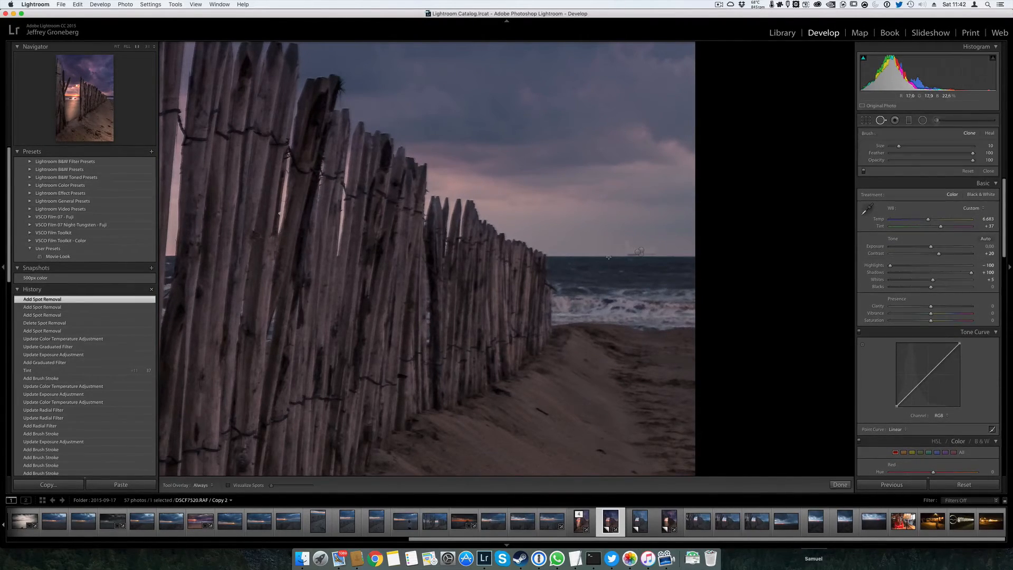
{"action": "left_click", "coordinate": [639, 253]}
{"action": "key", "text": "Delete"}
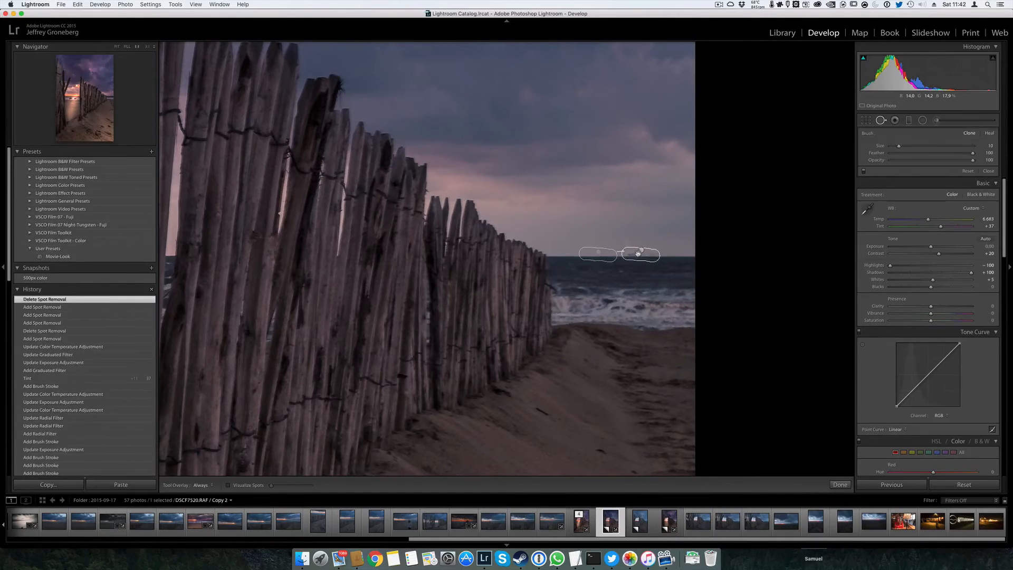
{"action": "left_click", "coordinate": [638, 250]}
{"action": "key", "text": "Delete"}
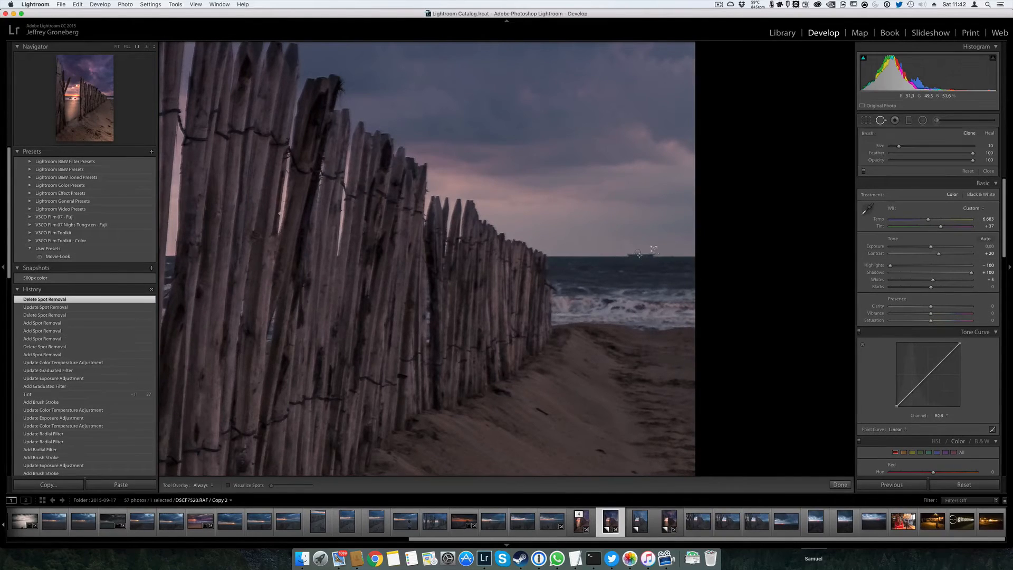
{"action": "left_click_drag", "start_coordinate": [627, 243], "coordinate": [655, 254]}
{"action": "left_click", "coordinate": [640, 256]}
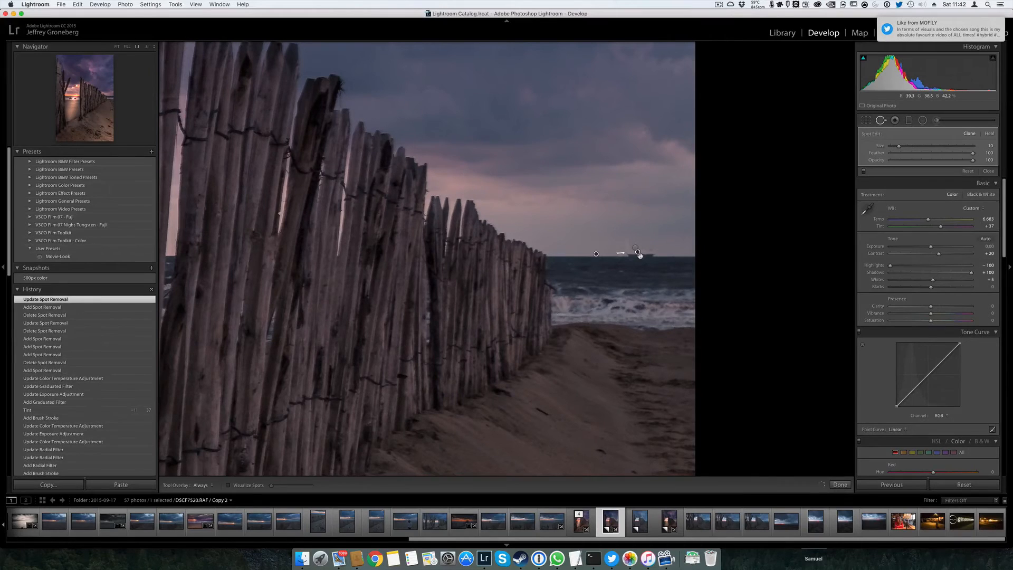
{"action": "key", "text": "Delete"}
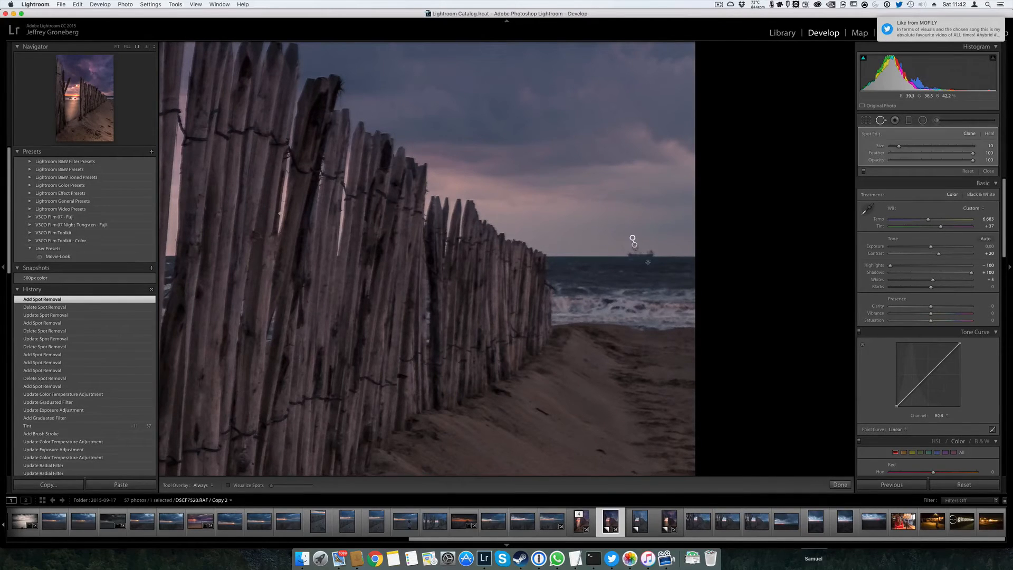
Delete the stray clone spots above the ship and reset all spot removal on the photo
{"action": "left_click", "coordinate": [636, 250]}
{"action": "key", "text": "Delete"}
{"action": "left_click", "coordinate": [633, 245]}
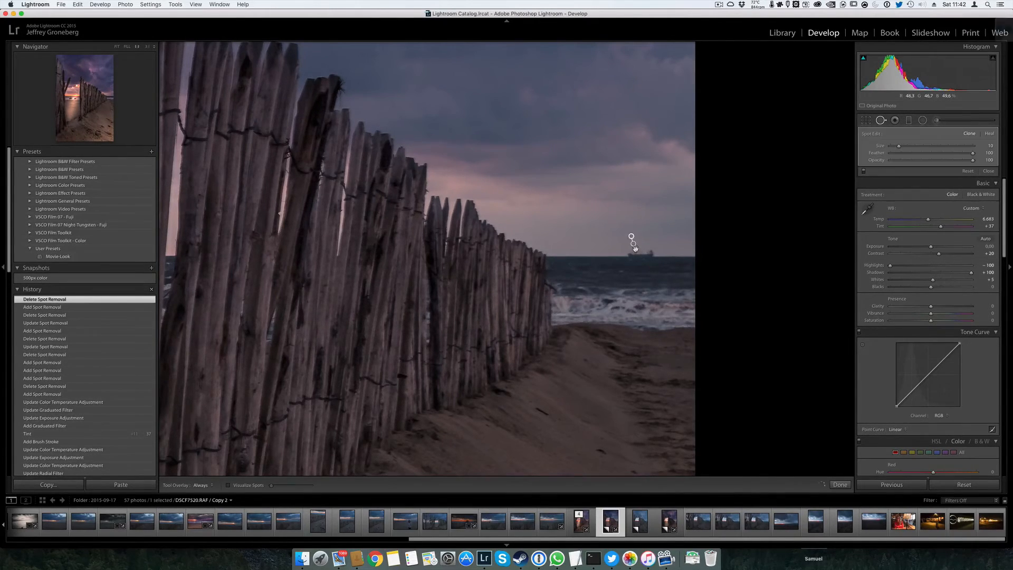
{"action": "key", "text": "Delete"}
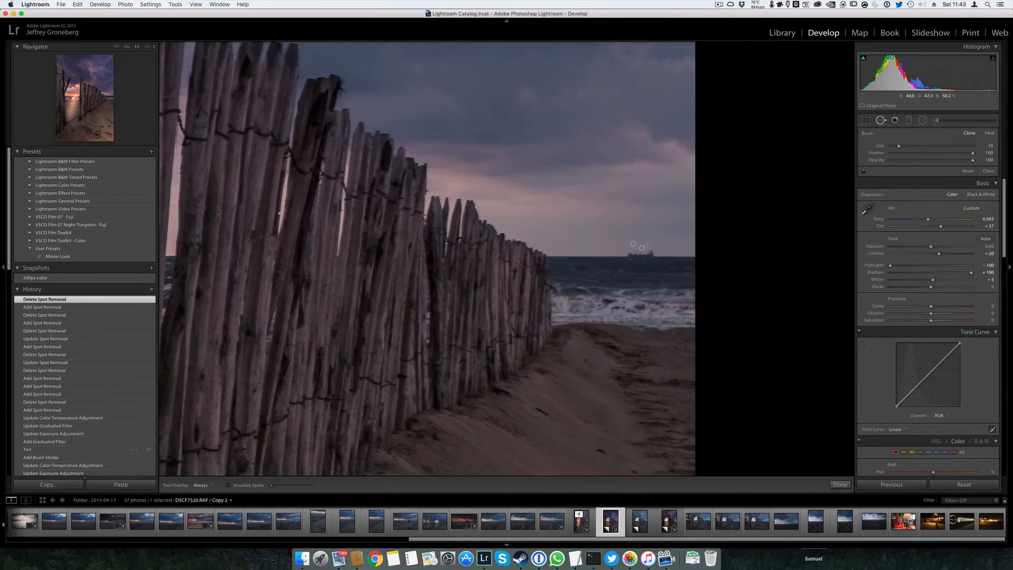
{"action": "left_click", "coordinate": [633, 244]}
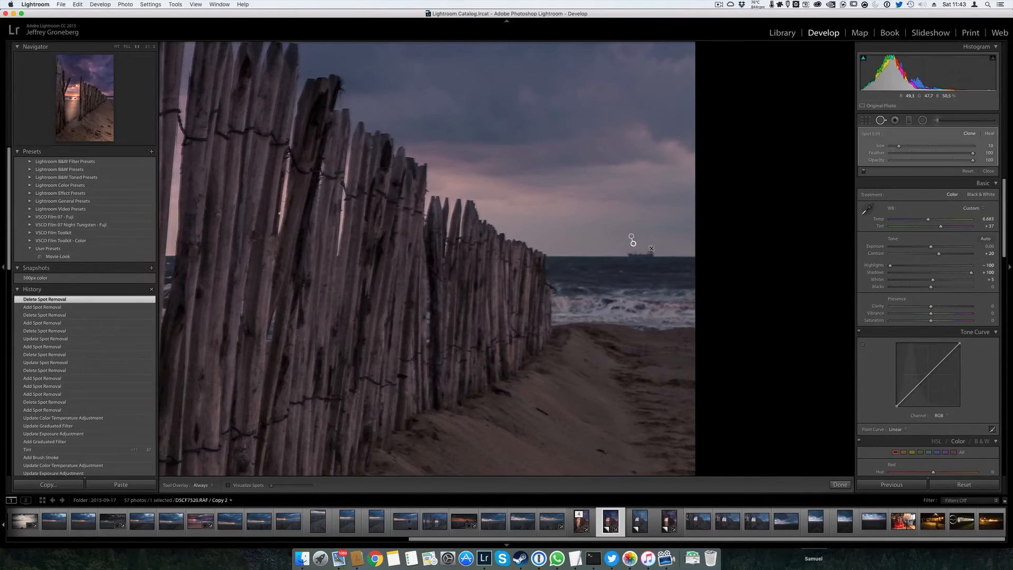
{"action": "key", "text": "Delete"}
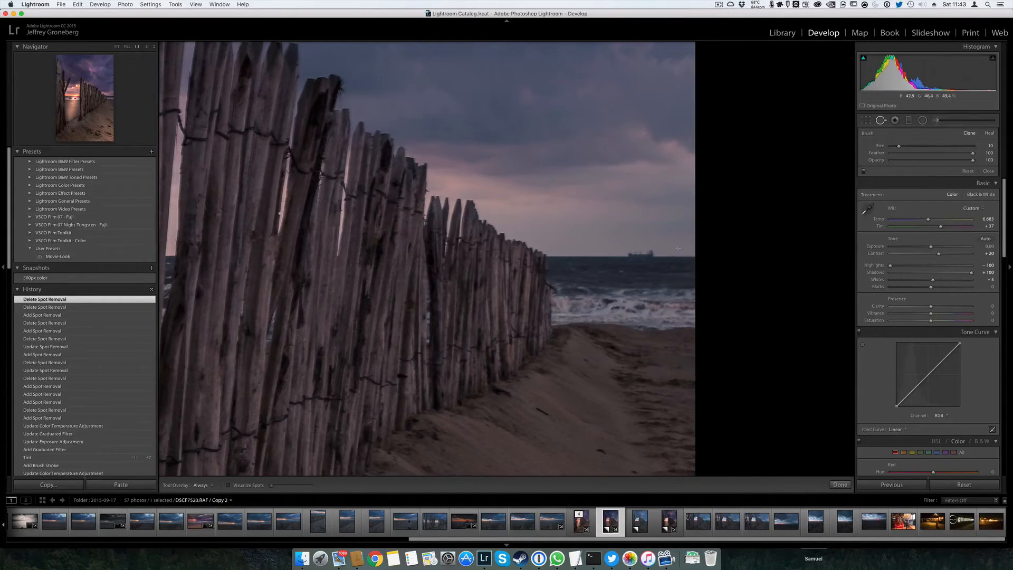
{"action": "right_click", "coordinate": [652, 253]}
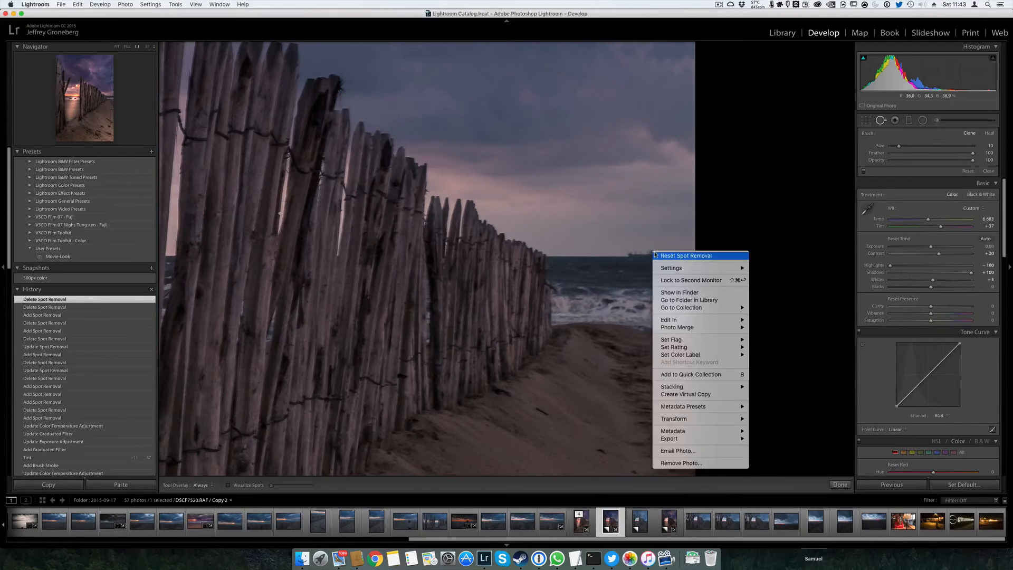
{"action": "left_click", "coordinate": [660, 255]}
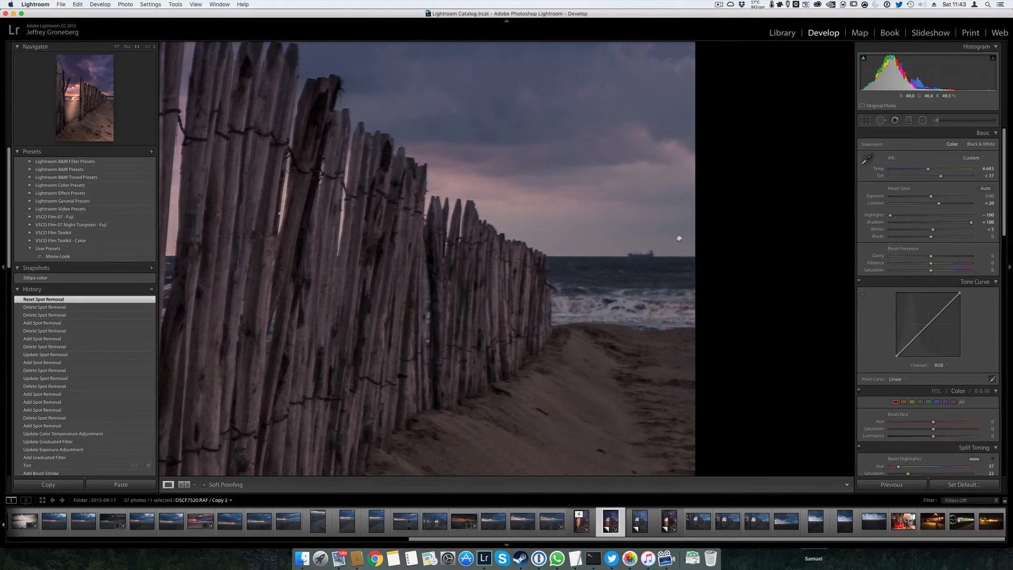
Add several test clone strokes across the sky above the ship and delete them all together
{"action": "key", "text": "q"}
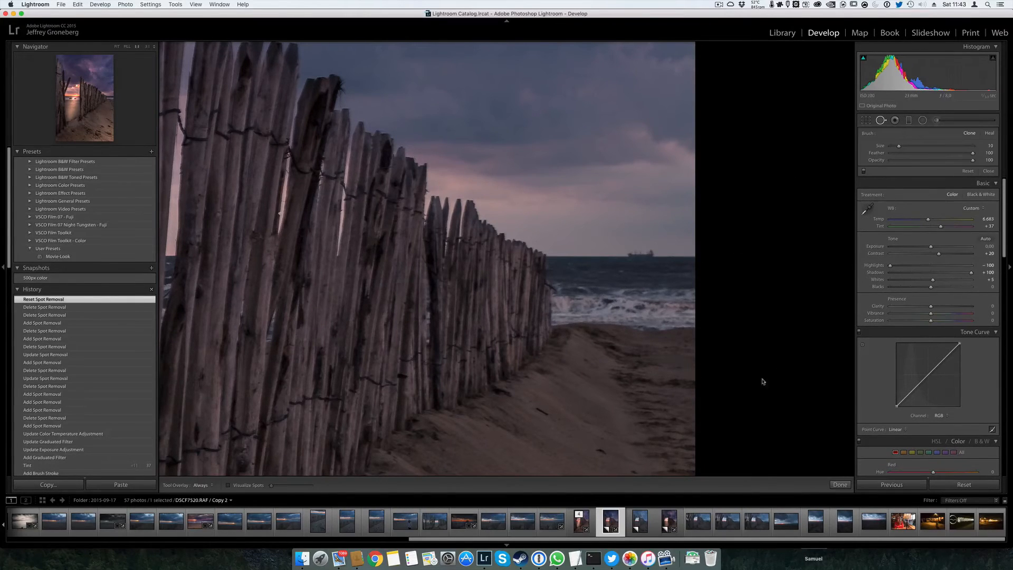
{"action": "key", "text": "alt"}
{"action": "left_click_drag", "start_coordinate": [612, 202], "coordinate": [633, 217]}
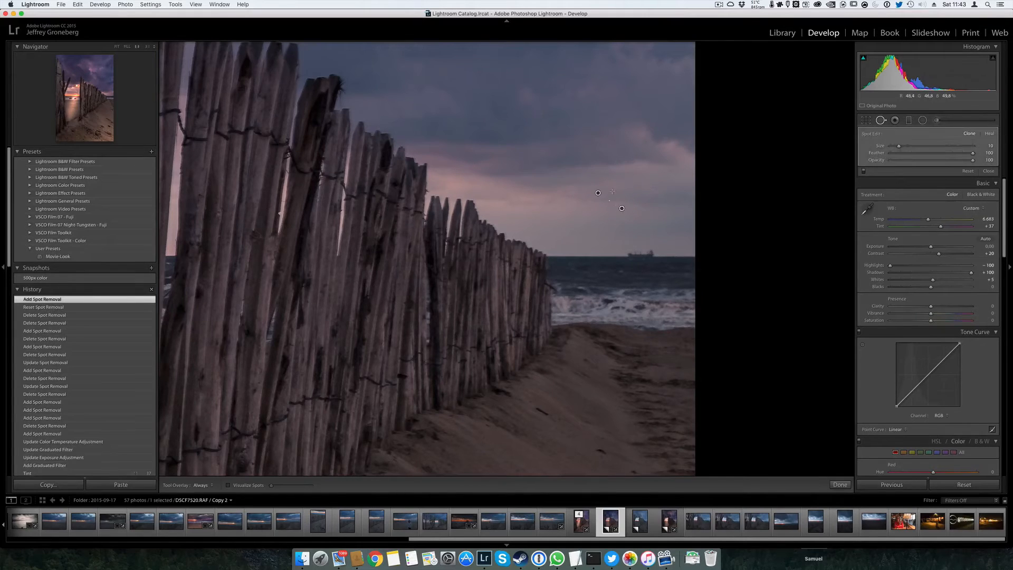
{"action": "left_click_drag", "start_coordinate": [629, 160], "coordinate": [650, 197]}
{"action": "left_click_drag", "start_coordinate": [556, 215], "coordinate": [656, 253]}
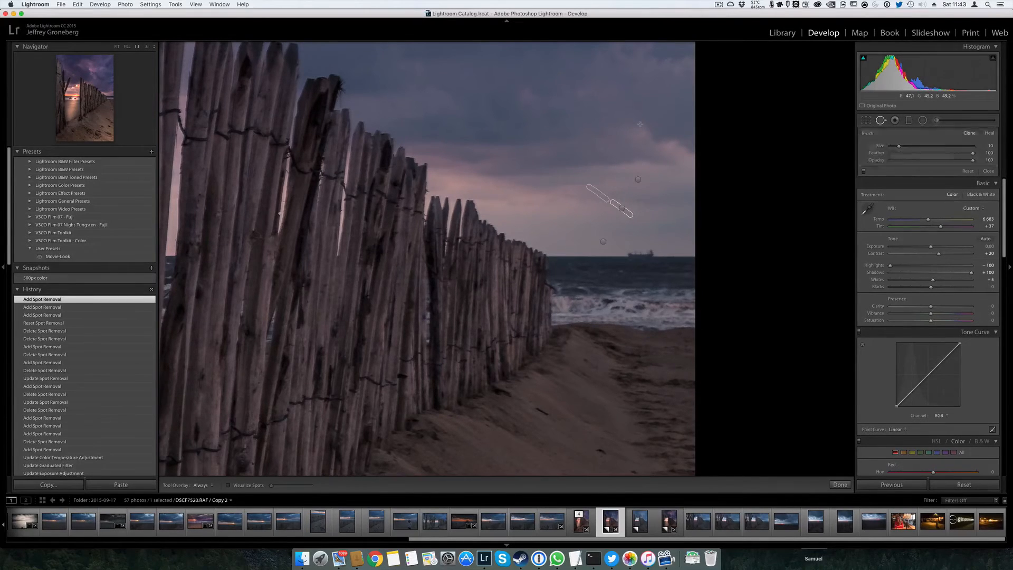
{"action": "mouse_move", "coordinate": [644, 124]}
{"action": "left_mouse_down"}
{"action": "mouse_move", "coordinate": [577, 169]}
{"action": "mouse_move", "coordinate": [559, 164]}
{"action": "left_mouse_up"}
{"action": "left_click_drag", "start_coordinate": [573, 203], "coordinate": [596, 168]}
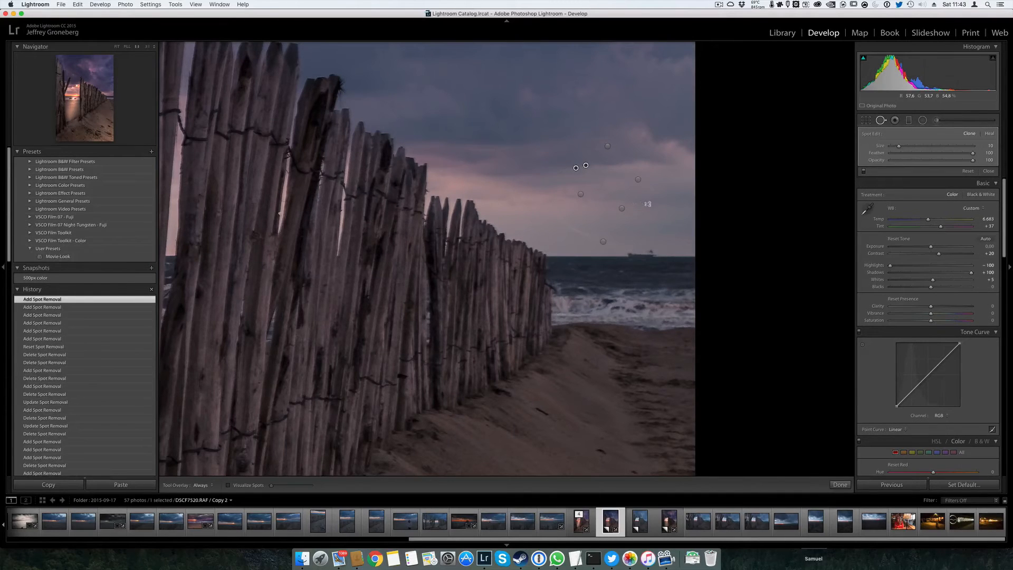
{"action": "left_click_drag", "start_coordinate": [665, 183], "coordinate": [549, 260]}
{"action": "left_click_drag", "start_coordinate": [548, 125], "coordinate": [681, 196]}
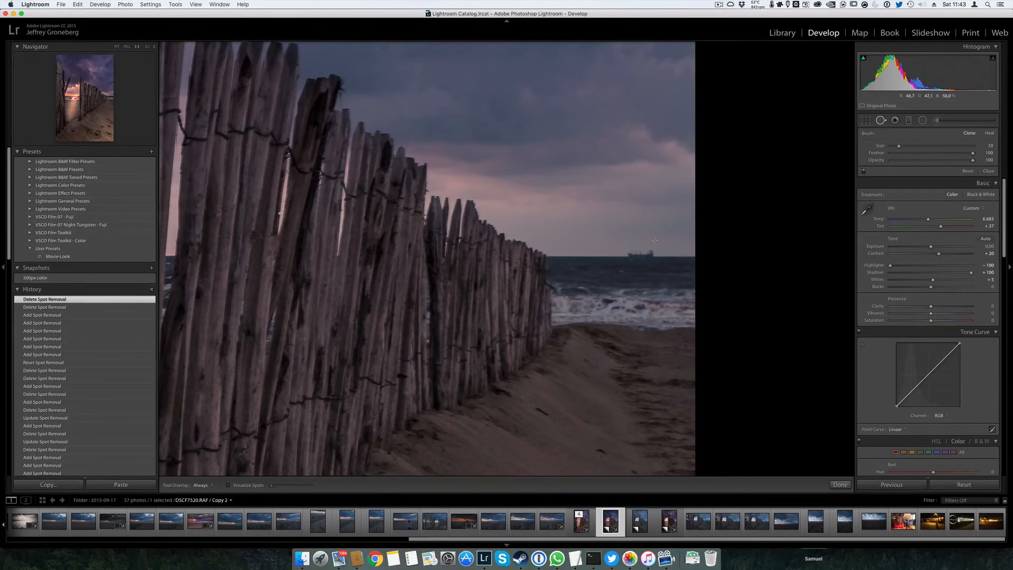
Clone over the ship on the horizon with a size 16 Spot Removal stroke and shift the stroke to line up with the horizon
{"action": "scroll", "coordinate": [661, 240], "scroll_direction": "up", "scroll_amount": 5}
{"action": "left_click_drag", "start_coordinate": [654, 253], "coordinate": [648, 253]}
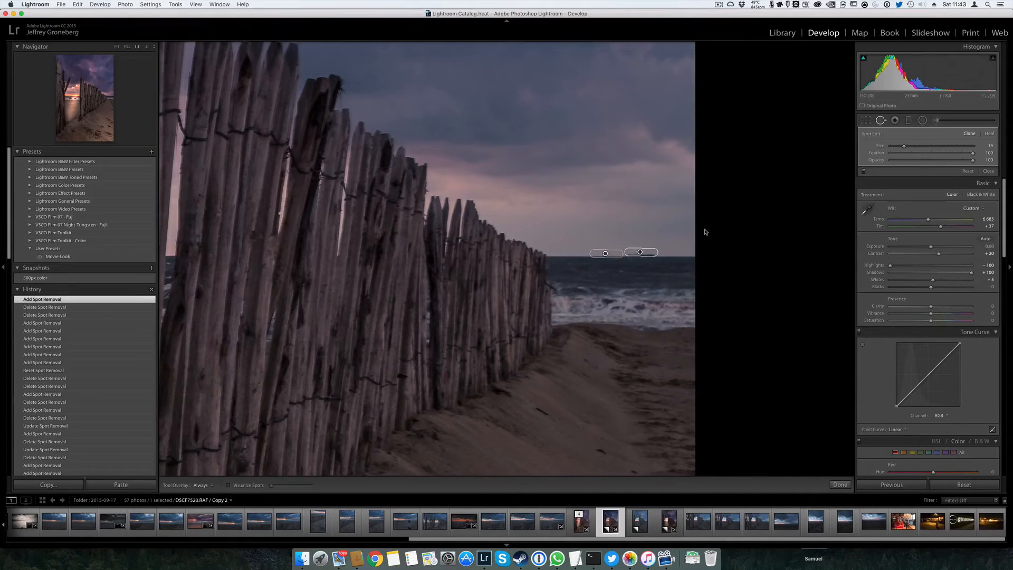
{"action": "key", "text": "Return"}
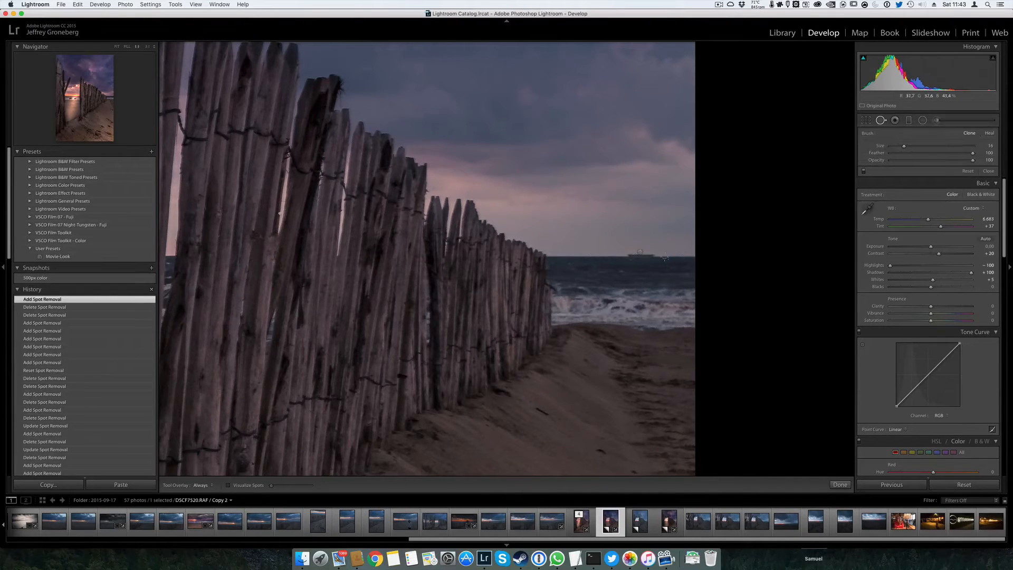
{"action": "left_click", "coordinate": [648, 253]}
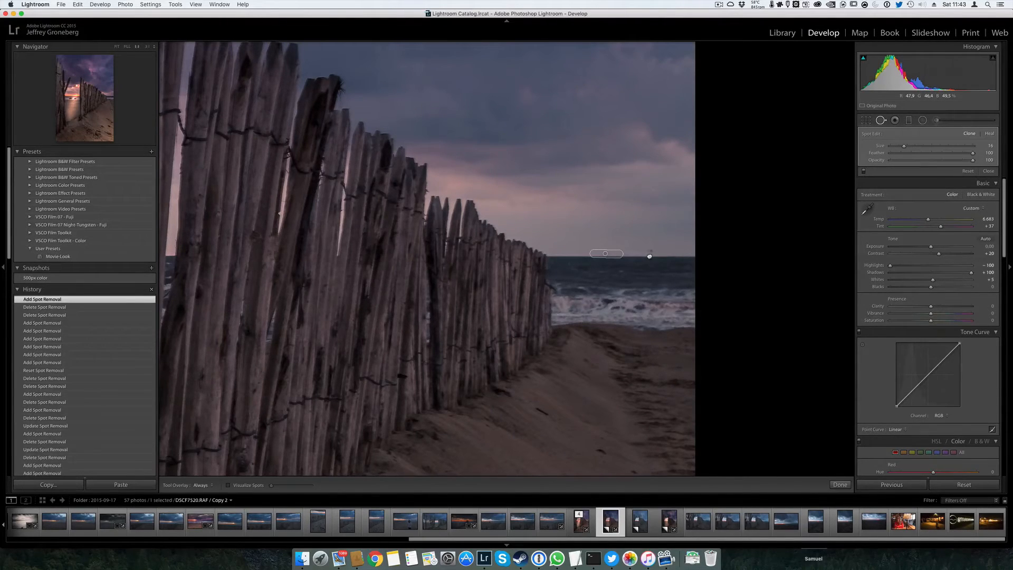
{"action": "left_click_drag", "start_coordinate": [649, 256], "coordinate": [640, 254]}
{"action": "key", "text": "q"}
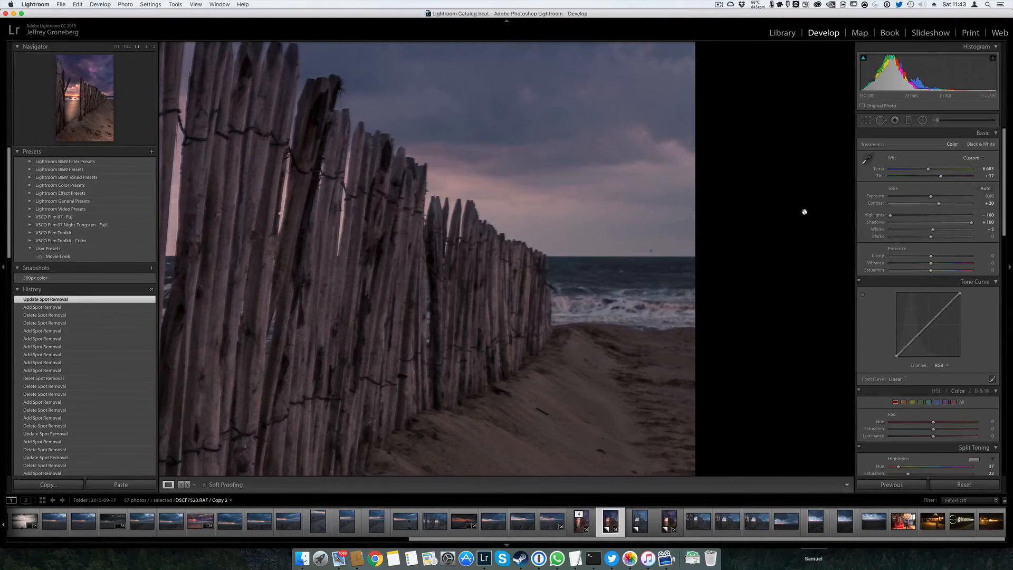
Clone away the ship's leftover speck just above the horizon with another size 16 stroke, and return to the full photo view
{"action": "left_click", "coordinate": [881, 120]}
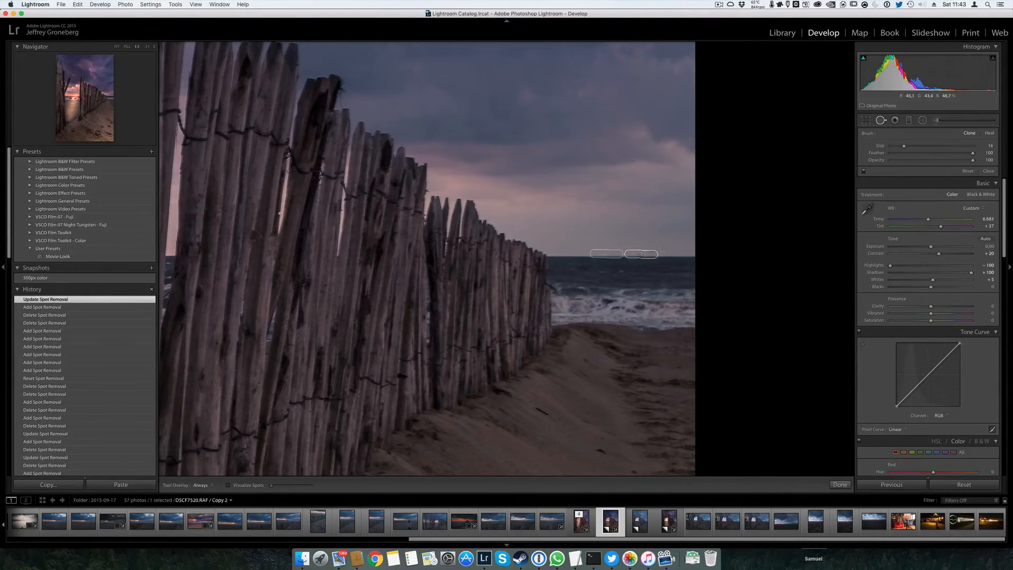
{"action": "left_click_drag", "start_coordinate": [659, 250], "coordinate": [629, 250]}
{"action": "key", "text": "q"}
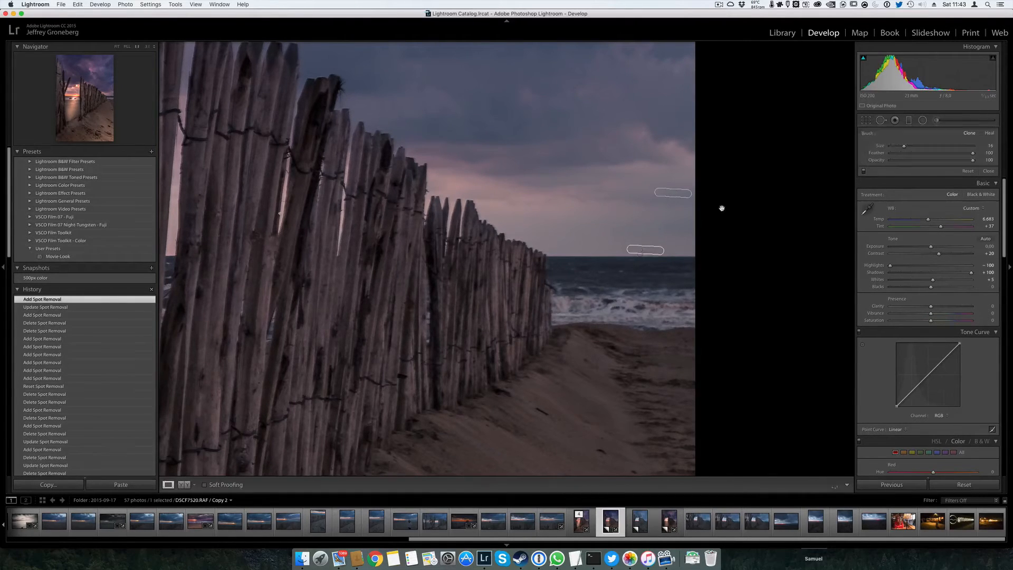
{"action": "left_click", "coordinate": [627, 344]}
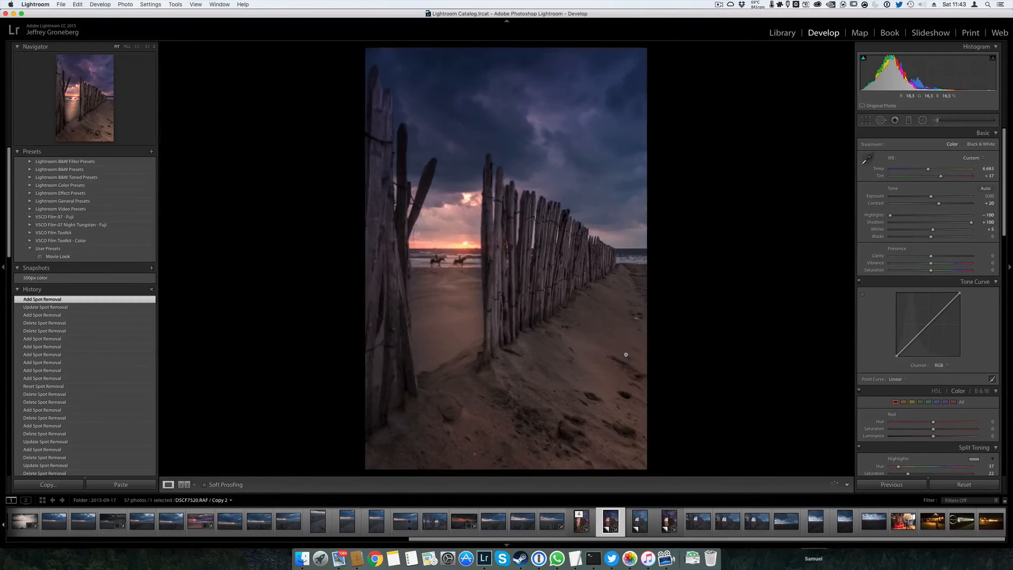
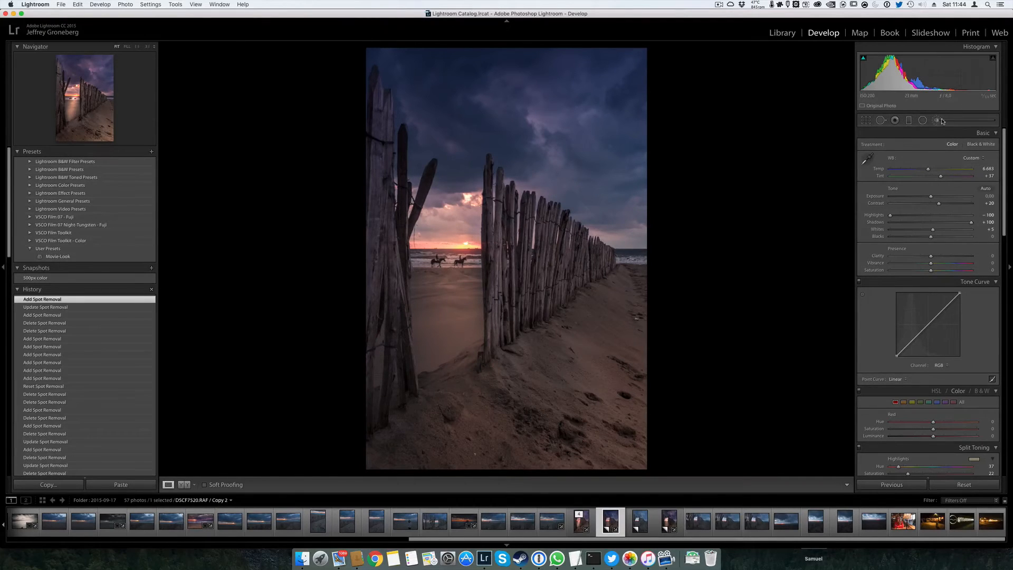
Set up a new Adjustment Brush with temperature and contrast at 0, exposure at −0.50 and flow at 60
{"action": "left_click", "coordinate": [923, 120]}
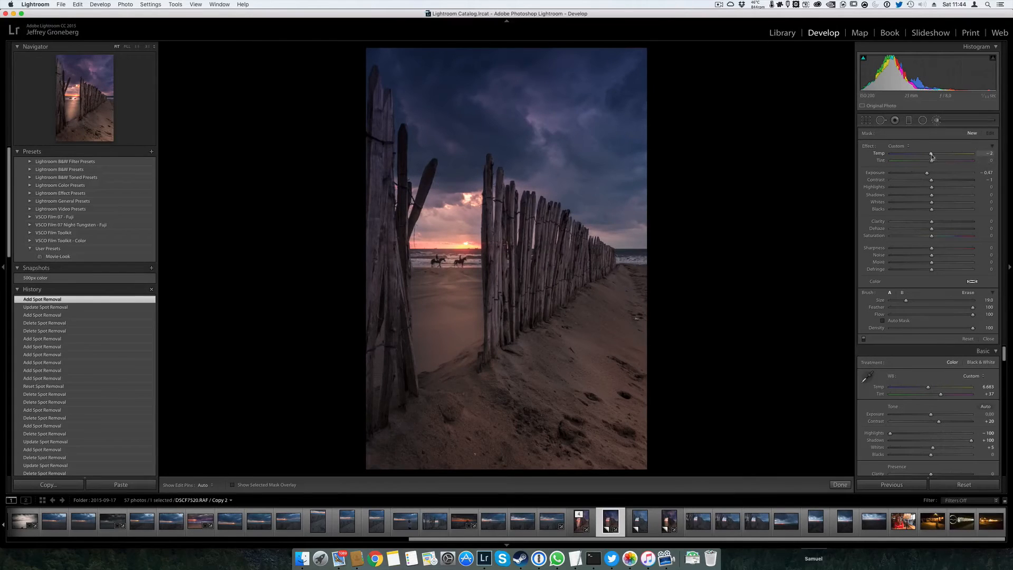
{"action": "left_click", "coordinate": [984, 153]}
{"action": "type", "text": "0"}
{"action": "key", "text": "Return"}
{"action": "left_click", "coordinate": [989, 180]}
{"action": "type", "text": "0"}
{"action": "key", "text": "Return"}
{"action": "left_click_drag", "start_coordinate": [973, 317], "coordinate": [944, 317]}
Shrink the brush to size 1 and paint darkening strokes on the sand along the base of the fence
{"action": "right_click", "coordinate": [580, 330], "text": "alt"}
{"action": "left_click", "coordinate": [591, 299]}
{"action": "scroll", "coordinate": [549, 316], "scroll_direction": "down", "scroll_amount": 7}
{"action": "scroll", "coordinate": [563, 290], "scroll_direction": "up", "scroll_amount": 10}
{"action": "scroll", "coordinate": [563, 289], "scroll_direction": "down", "scroll_amount": 8}
{"action": "scroll", "coordinate": [564, 289], "scroll_direction": "down", "scroll_amount": 3}
{"action": "scroll", "coordinate": [514, 331], "scroll_direction": "up", "scroll_amount": 1}
{"action": "key", "text": "h"}
{"action": "mouse_move", "coordinate": [521, 328]}
{"action": "left_mouse_down"}
{"action": "mouse_move", "coordinate": [491, 358]}
{"action": "mouse_move", "coordinate": [512, 350]}
{"action": "left_mouse_up"}
{"action": "key", "text": "h"}
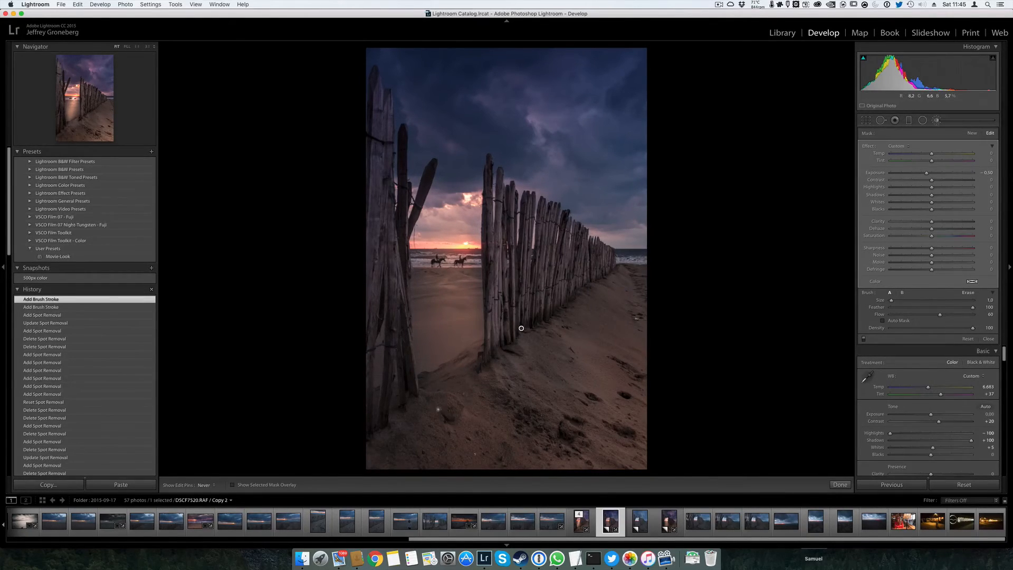
Darken the sand ridges near the front posts and the footprints with further size 1 brush strokes
{"action": "key", "text": "h"}
{"action": "mouse_move", "coordinate": [455, 420]}
{"action": "left_mouse_down"}
{"action": "mouse_move", "coordinate": [501, 332]}
{"action": "mouse_move", "coordinate": [429, 380]}
{"action": "left_mouse_up"}
{"action": "key", "text": "h"}
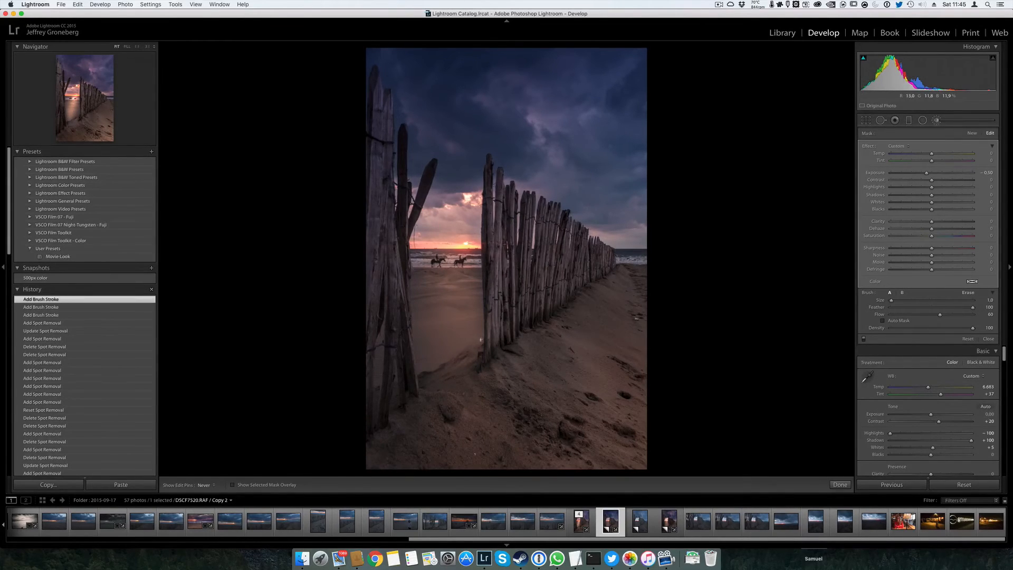
{"action": "mouse_move", "coordinate": [480, 340]}
{"action": "left_mouse_down"}
{"action": "mouse_move", "coordinate": [458, 361]}
{"action": "mouse_move", "coordinate": [487, 346]}
{"action": "mouse_move", "coordinate": [480, 371]}
{"action": "mouse_move", "coordinate": [520, 354]}
{"action": "left_mouse_up"}
{"action": "mouse_move", "coordinate": [611, 359]}
{"action": "left_mouse_down"}
{"action": "mouse_move", "coordinate": [627, 399]}
{"action": "mouse_move", "coordinate": [589, 396]}
{"action": "left_mouse_up"}
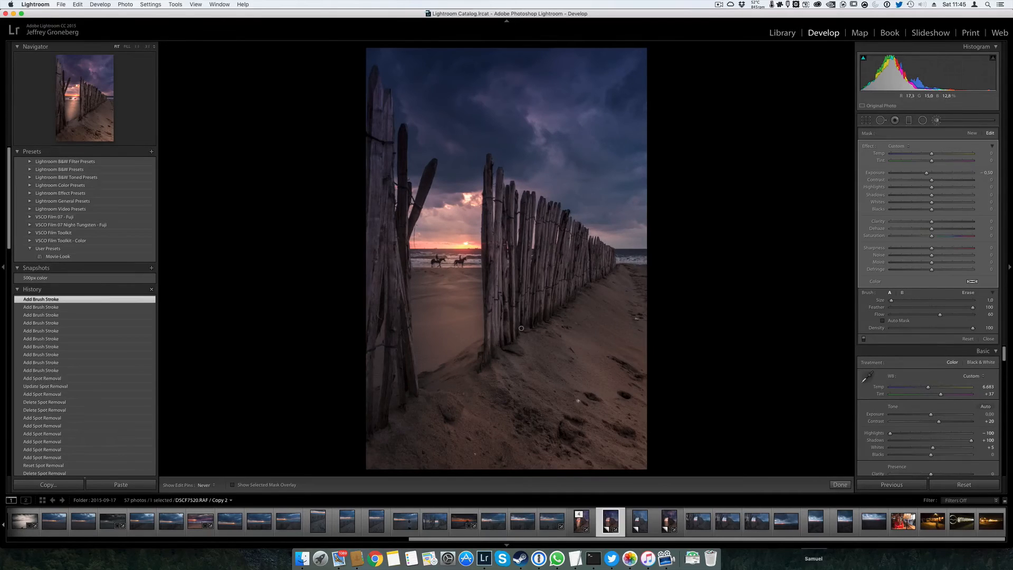
Paint the darkening over the shadowed sand and footprints along the photo's right edge and lower-right corner
{"action": "mouse_move", "coordinate": [635, 318]}
{"action": "left_mouse_down"}
{"action": "mouse_move", "coordinate": [631, 276]}
{"action": "mouse_move", "coordinate": [639, 277]}
{"action": "mouse_move", "coordinate": [619, 260]}
{"action": "mouse_move", "coordinate": [644, 301]}
{"action": "left_mouse_up"}
{"action": "left_click_drag", "start_coordinate": [643, 300], "coordinate": [645, 313]}
{"action": "mouse_move", "coordinate": [616, 356]}
{"action": "left_mouse_down"}
{"action": "mouse_move", "coordinate": [637, 375]}
{"action": "mouse_move", "coordinate": [633, 400]}
{"action": "mouse_move", "coordinate": [642, 403]}
{"action": "left_mouse_up"}
{"action": "mouse_move", "coordinate": [636, 446]}
{"action": "left_mouse_down"}
{"action": "mouse_move", "coordinate": [627, 439]}
{"action": "mouse_move", "coordinate": [637, 465]}
{"action": "left_mouse_up"}
{"action": "key", "text": "h"}
{"action": "key", "text": "h"}
{"action": "key", "text": "h"}
{"action": "key", "text": "h"}
Darken the leftmost post and several posts of the receding fence, adjusting the brush size between strokes
{"action": "key", "text": "bracketright"}
{"action": "key", "text": "bracketright"}
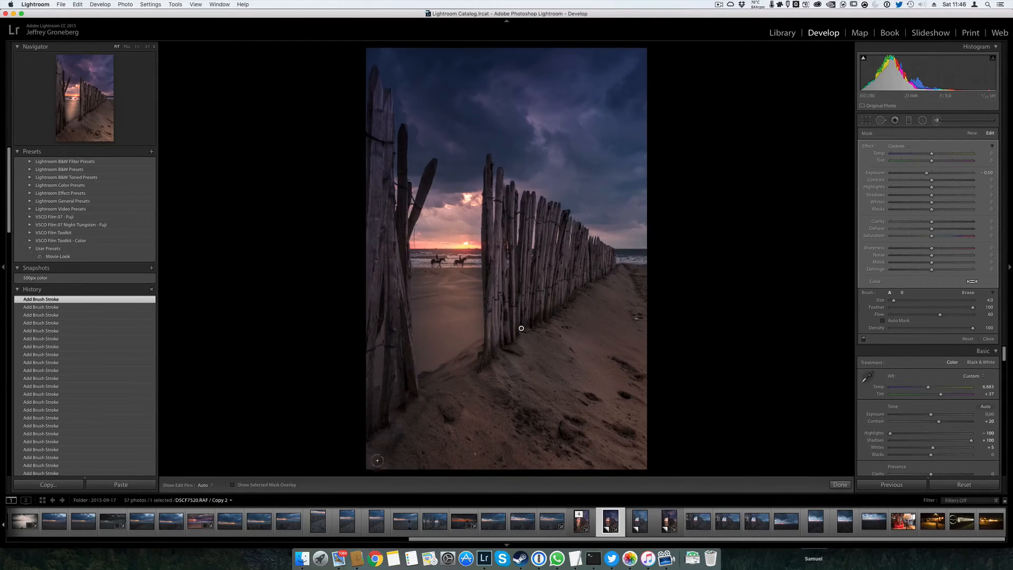
{"action": "key", "text": "bracketright"}
{"action": "key", "text": "bracketleft"}
{"action": "mouse_move", "coordinate": [373, 117]}
{"action": "left_mouse_down"}
{"action": "mouse_move", "coordinate": [369, 196]}
{"action": "mouse_move", "coordinate": [378, 79]}
{"action": "mouse_move", "coordinate": [366, 282]}
{"action": "left_mouse_up"}
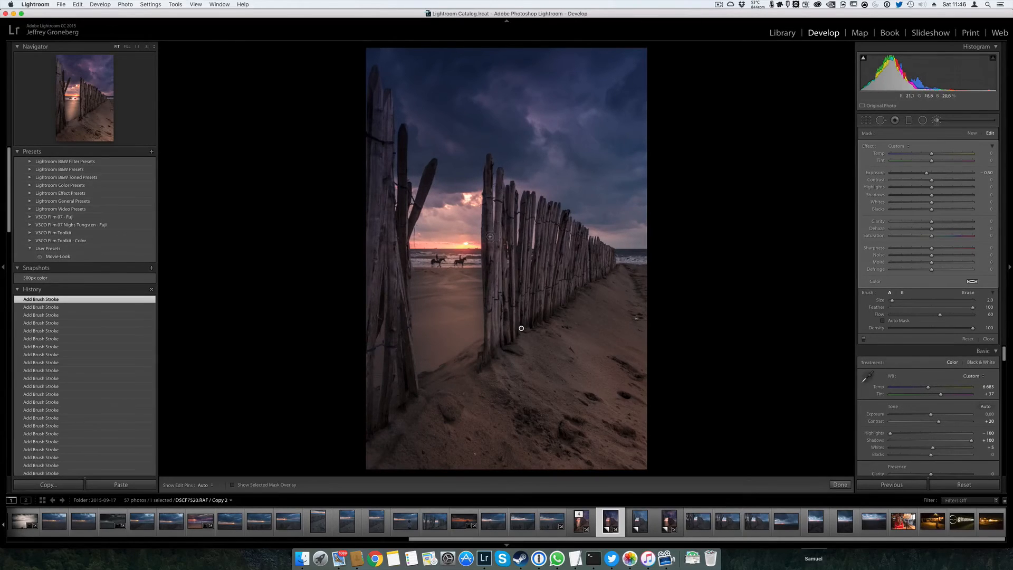
{"action": "mouse_move", "coordinate": [489, 199]}
{"action": "left_mouse_down"}
{"action": "mouse_move", "coordinate": [488, 162]}
{"action": "mouse_move", "coordinate": [490, 252]}
{"action": "mouse_move", "coordinate": [516, 274]}
{"action": "mouse_move", "coordinate": [515, 291]}
{"action": "left_mouse_up"}
{"action": "key", "text": "bracketleft"}
{"action": "left_click_drag", "start_coordinate": [565, 218], "coordinate": [555, 266]}
{"action": "key", "text": "bracketleft"}
Set the brush adjustment's exposure to −0.27 and erase excess darkening on the sand beside the fence base
{"action": "key", "text": "h"}
{"action": "key", "text": "h"}
{"action": "left_click_drag", "start_coordinate": [924, 175], "coordinate": [934, 178]}
{"action": "key", "text": "alt"}
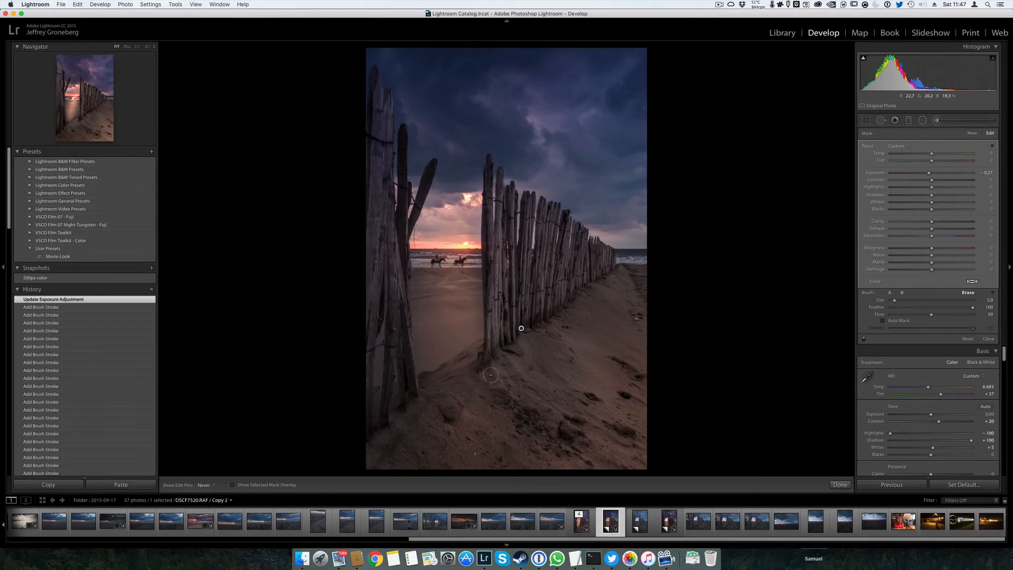
{"action": "mouse_move", "coordinate": [489, 376]}
{"action": "left_mouse_down"}
{"action": "mouse_move", "coordinate": [506, 357]}
{"action": "mouse_move", "coordinate": [530, 356]}
{"action": "mouse_move", "coordinate": [537, 331]}
{"action": "mouse_move", "coordinate": [632, 274]}
{"action": "mouse_move", "coordinate": [609, 259]}
{"action": "left_mouse_up"}
{"action": "key", "text": "h"}
Add darkening strokes along the fence base, the footprints and the foreground sand toward the lower-left edge
{"action": "mouse_move", "coordinate": [492, 332]}
{"action": "left_mouse_down"}
{"action": "mouse_move", "coordinate": [563, 295]}
{"action": "mouse_move", "coordinate": [635, 286]}
{"action": "mouse_move", "coordinate": [628, 272]}
{"action": "left_mouse_up"}
{"action": "mouse_move", "coordinate": [639, 331]}
{"action": "left_mouse_down"}
{"action": "mouse_move", "coordinate": [535, 413]}
{"action": "mouse_move", "coordinate": [590, 404]}
{"action": "mouse_move", "coordinate": [575, 379]}
{"action": "mouse_move", "coordinate": [636, 382]}
{"action": "mouse_move", "coordinate": [604, 357]}
{"action": "mouse_move", "coordinate": [624, 351]}
{"action": "mouse_move", "coordinate": [595, 444]}
{"action": "mouse_move", "coordinate": [633, 448]}
{"action": "mouse_move", "coordinate": [626, 443]}
{"action": "mouse_move", "coordinate": [645, 430]}
{"action": "mouse_move", "coordinate": [607, 430]}
{"action": "left_mouse_up"}
{"action": "mouse_move", "coordinate": [599, 439]}
{"action": "left_mouse_down"}
{"action": "mouse_move", "coordinate": [483, 434]}
{"action": "mouse_move", "coordinate": [477, 423]}
{"action": "left_mouse_up"}
{"action": "mouse_move", "coordinate": [472, 424]}
{"action": "left_mouse_down"}
{"action": "mouse_move", "coordinate": [382, 468]}
{"action": "mouse_move", "coordinate": [426, 408]}
{"action": "mouse_move", "coordinate": [391, 432]}
{"action": "mouse_move", "coordinate": [397, 459]}
{"action": "mouse_move", "coordinate": [379, 435]}
{"action": "left_mouse_up"}
{"action": "key", "text": "h"}
{"action": "key", "text": "bracketleft"}
{"action": "key", "text": "bracketleft"}
{"action": "key", "text": "h"}
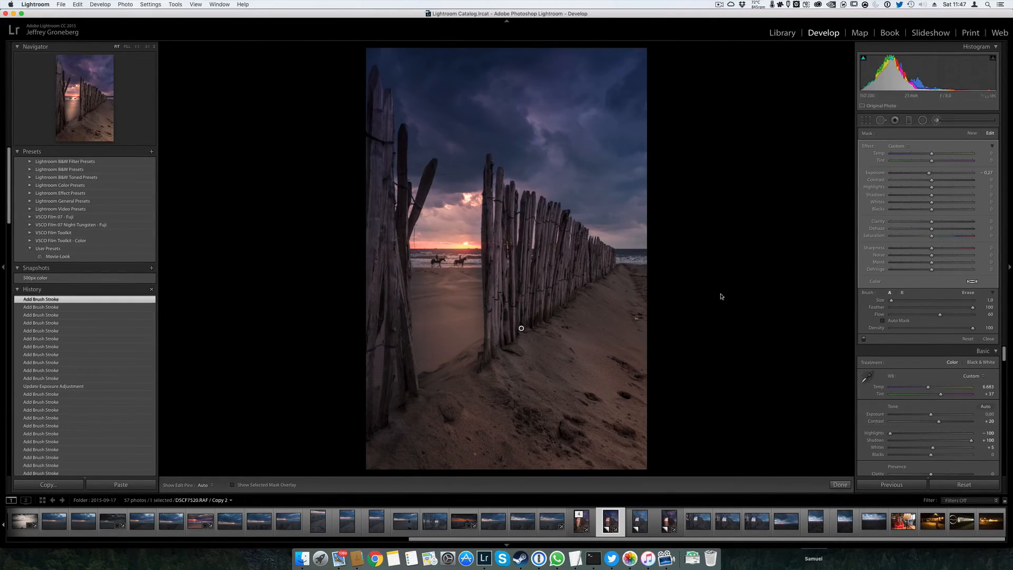
Show the mask overlay and extend the darkening strokes over the dips and footprints in the foreground sand
{"action": "key", "text": "o"}
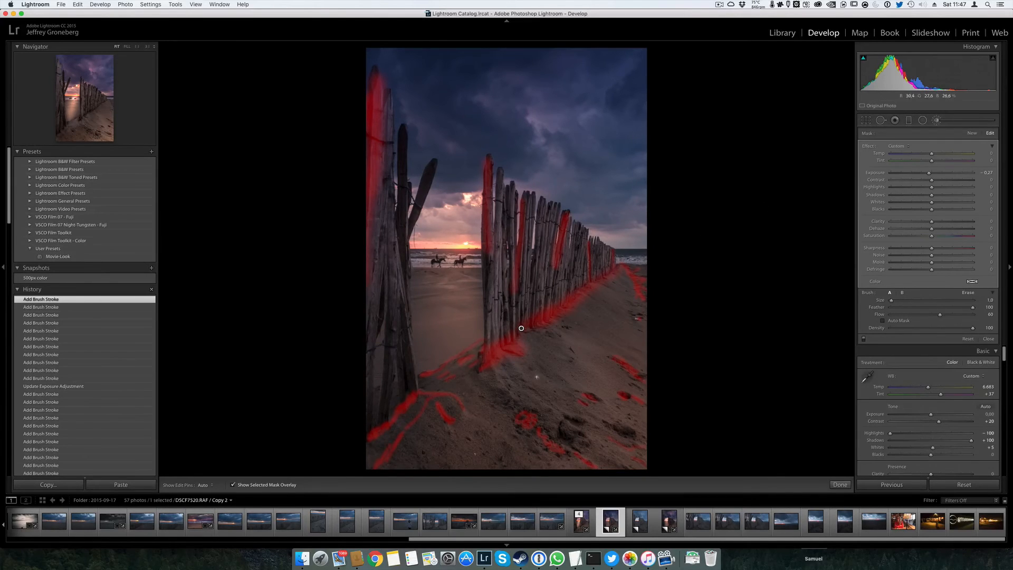
{"action": "left_click_drag", "start_coordinate": [535, 319], "coordinate": [558, 298]}
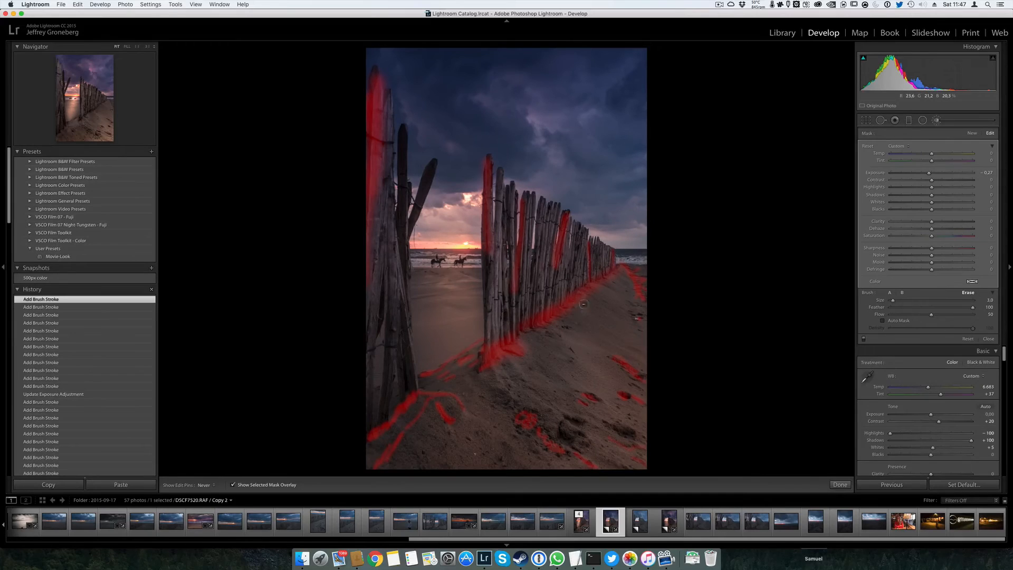
{"action": "left_click_drag", "start_coordinate": [637, 335], "coordinate": [621, 322]}
{"action": "left_click_drag", "start_coordinate": [574, 353], "coordinate": [570, 328]}
{"action": "mouse_move", "coordinate": [535, 368]}
{"action": "left_mouse_down"}
{"action": "mouse_move", "coordinate": [504, 377]}
{"action": "mouse_move", "coordinate": [504, 407]}
{"action": "mouse_move", "coordinate": [529, 389]}
{"action": "left_mouse_up"}
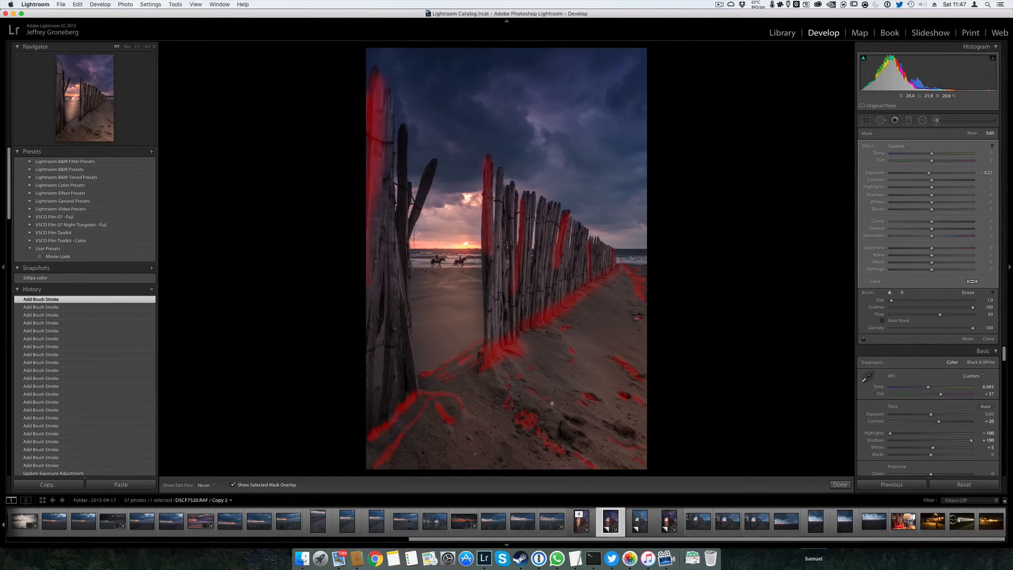
{"action": "left_click_drag", "start_coordinate": [611, 424], "coordinate": [617, 430]}
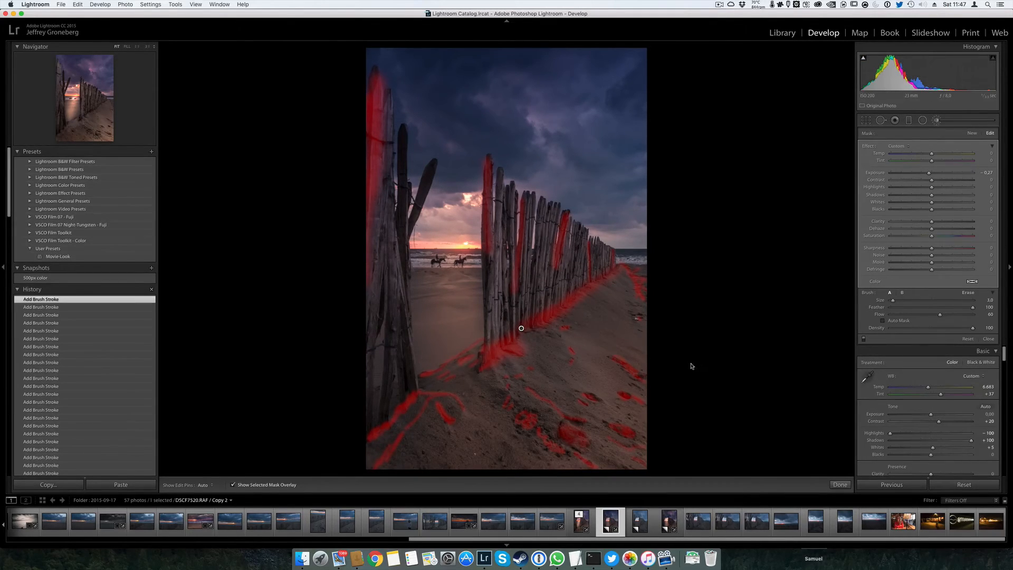
Set the brush adjustment's exposure to −0.43 without the mask overlay and touch up the lower-left sand
{"action": "key", "text": "o"}
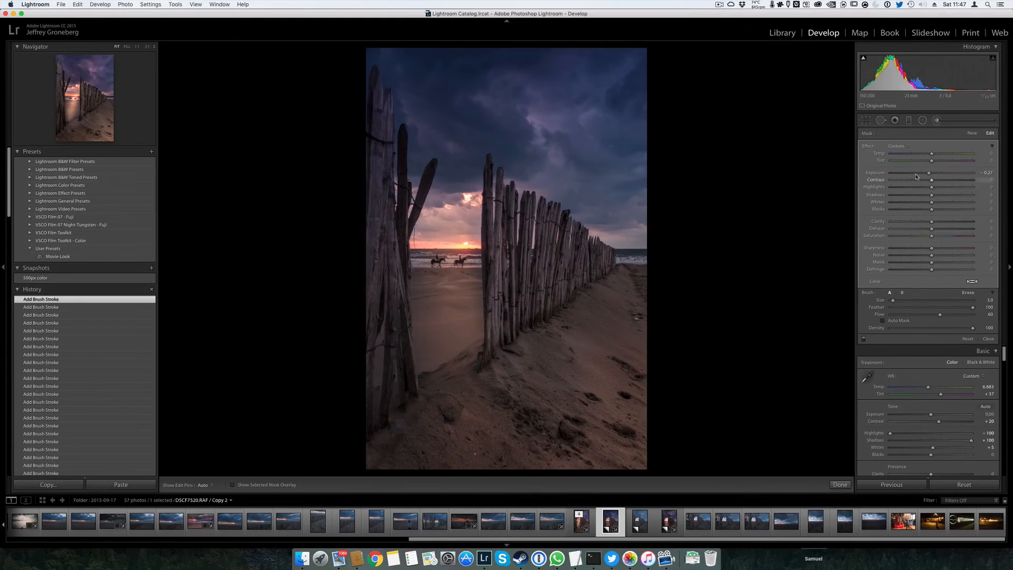
{"action": "mouse_move", "coordinate": [929, 173]}
{"action": "left_mouse_down"}
{"action": "mouse_move", "coordinate": [897, 180]}
{"action": "mouse_move", "coordinate": [933, 182]}
{"action": "left_mouse_up"}
{"action": "key", "text": "alt"}
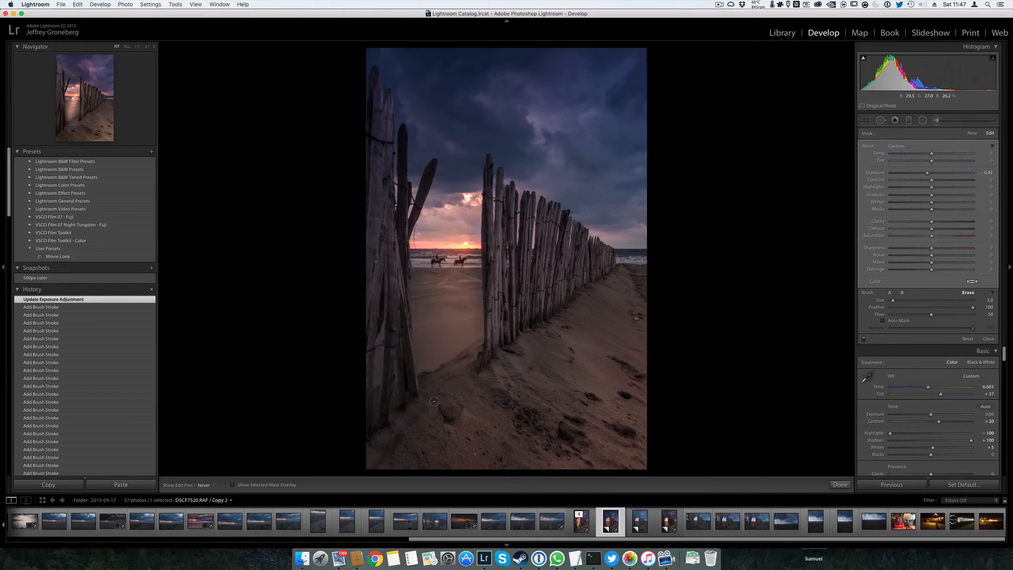
{"action": "left_click_drag", "start_coordinate": [407, 458], "coordinate": [391, 457]}
{"action": "key", "text": "h"}
{"action": "key", "text": "alt"}
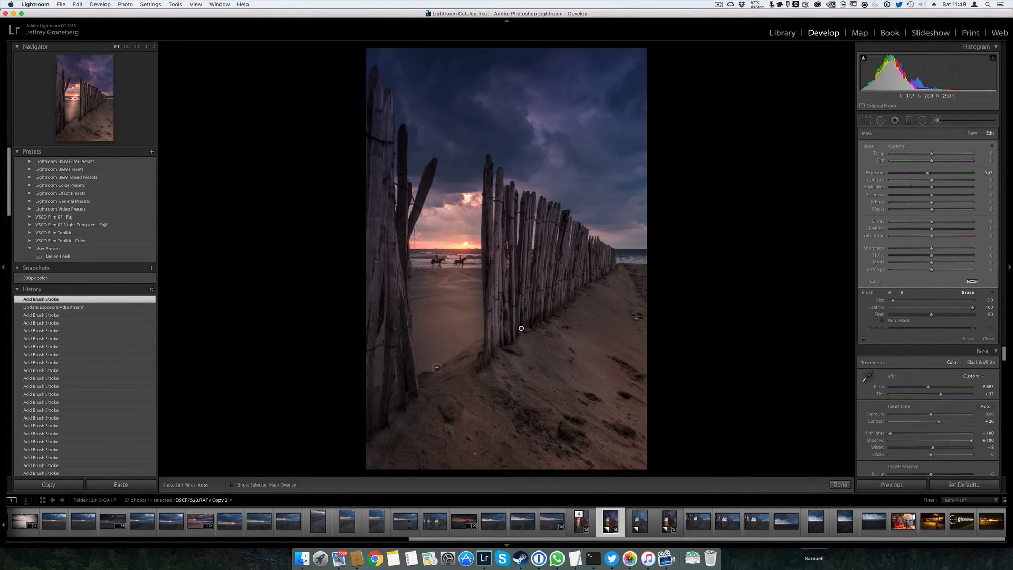
Refine the brush mask along the fence base and the sand's right edge, and close the brush to inspect the sand
{"action": "mouse_move", "coordinate": [470, 328]}
{"action": "left_mouse_down"}
{"action": "mouse_move", "coordinate": [528, 328]}
{"action": "mouse_move", "coordinate": [528, 344]}
{"action": "mouse_move", "coordinate": [562, 320]}
{"action": "mouse_move", "coordinate": [561, 296]}
{"action": "left_mouse_up"}
{"action": "left_click", "coordinate": [638, 313]}
{"action": "mouse_move", "coordinate": [649, 261]}
{"action": "left_mouse_down"}
{"action": "mouse_move", "coordinate": [644, 277]}
{"action": "mouse_move", "coordinate": [648, 319]}
{"action": "mouse_move", "coordinate": [644, 363]}
{"action": "left_mouse_up"}
{"action": "left_click_drag", "start_coordinate": [647, 369], "coordinate": [605, 353]}
{"action": "left_click_drag", "start_coordinate": [645, 387], "coordinate": [662, 371]}
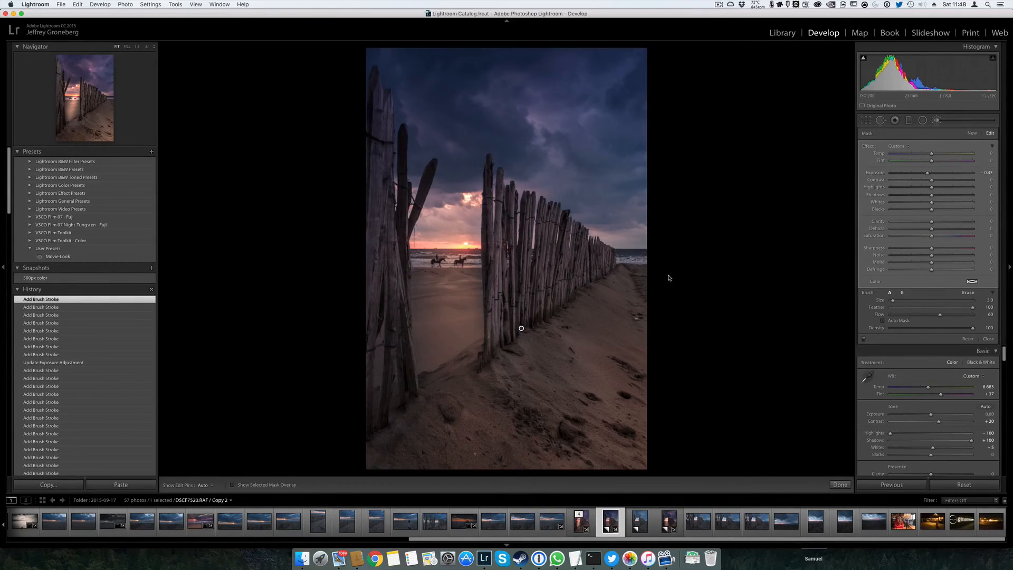
{"action": "key", "text": "k"}
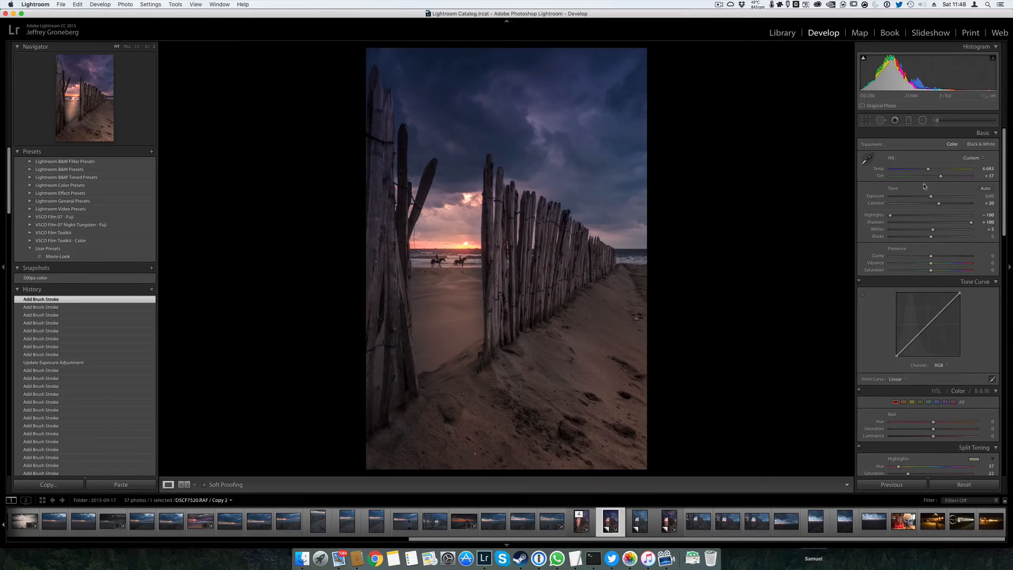
{"action": "left_click", "coordinate": [611, 356]}
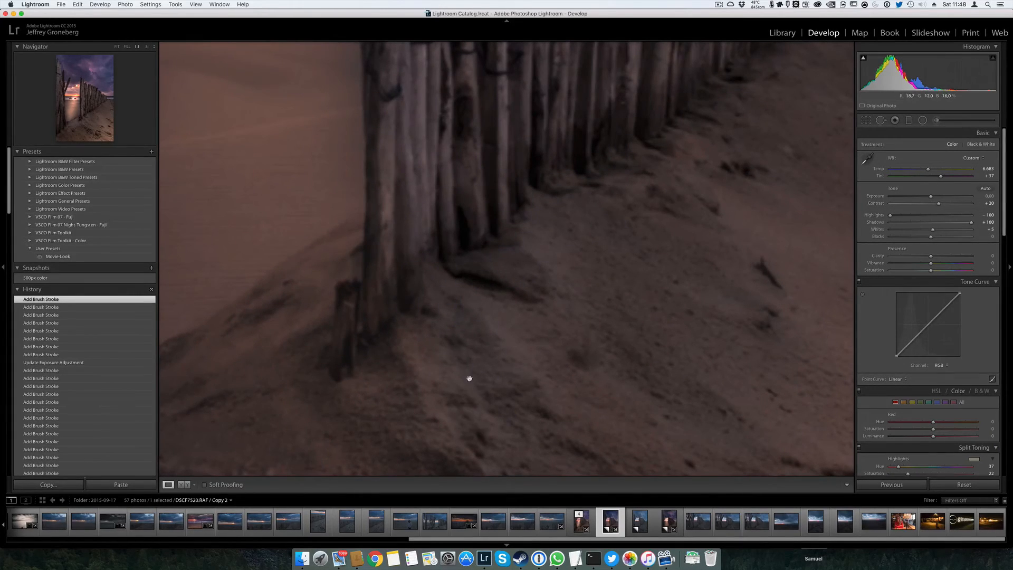
{"action": "left_click", "coordinate": [491, 371]}
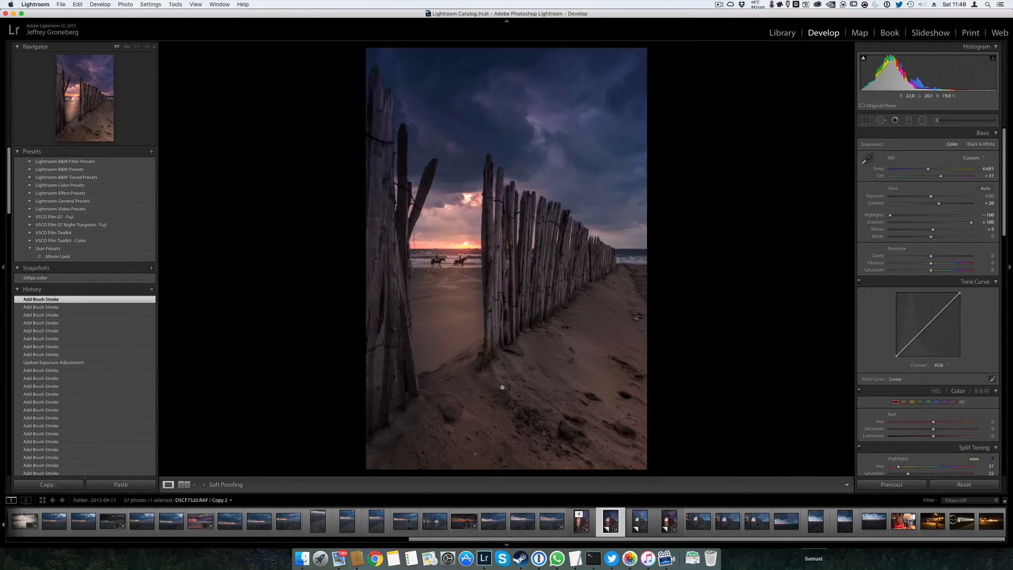
Brighten the sand beside the fence with a new size 6 brush adjustment at exposure 0.12 and a slightly warmer temperature
{"action": "left_click", "coordinate": [936, 120]}
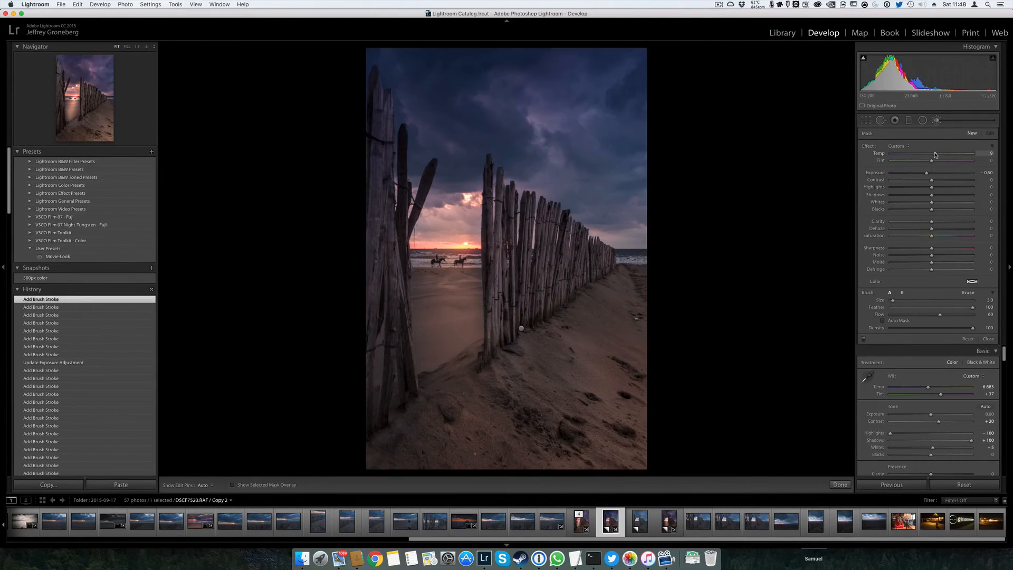
{"action": "left_click_drag", "start_coordinate": [936, 155], "coordinate": [933, 174]}
{"action": "scroll", "coordinate": [520, 373], "scroll_direction": "up", "scroll_amount": 2}
{"action": "scroll", "coordinate": [516, 375], "scroll_direction": "up", "scroll_amount": 1}
{"action": "key", "text": "h"}
{"action": "left_click_drag", "start_coordinate": [522, 343], "coordinate": [614, 316]}
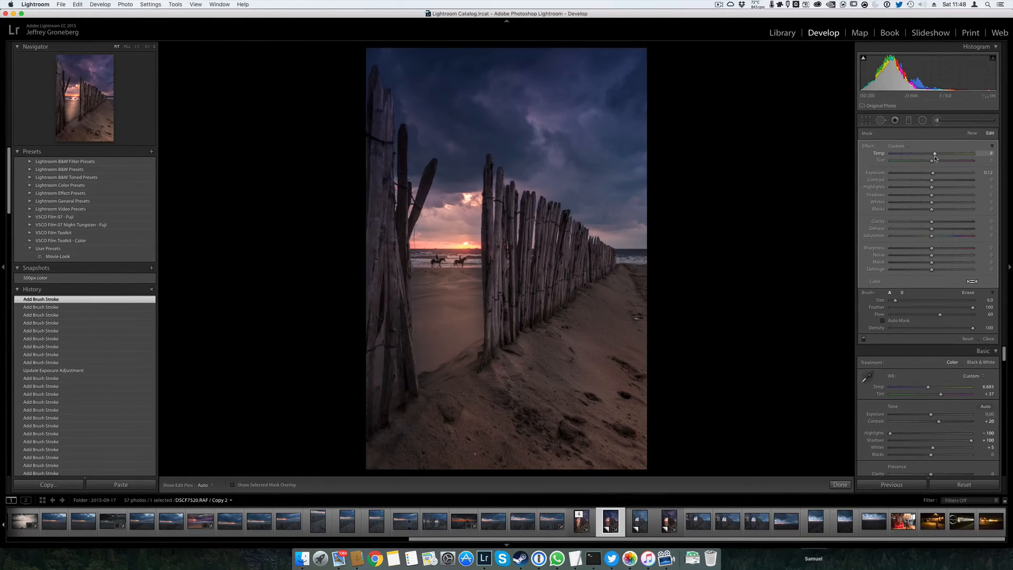
{"action": "key", "text": "k"}
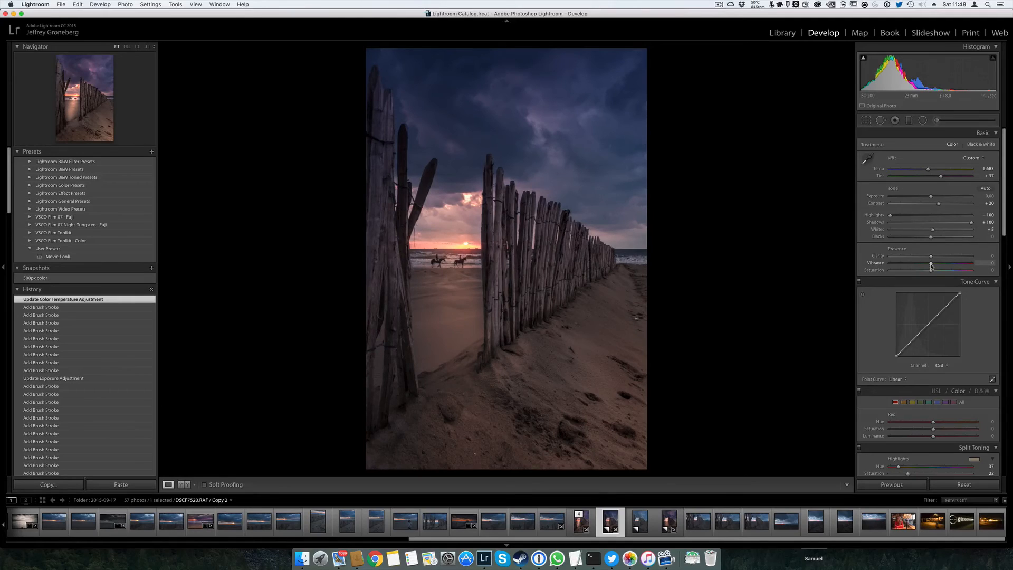
Set the photo's vibrance to +6
{"action": "mouse_move", "coordinate": [936, 266]}
{"action": "left_mouse_down"}
{"action": "mouse_move", "coordinate": [948, 266]}
{"action": "mouse_move", "coordinate": [926, 270]}
{"action": "left_mouse_up"}
{"action": "left_click_drag", "start_coordinate": [928, 269], "coordinate": [929, 270]}
{"action": "left_click_drag", "start_coordinate": [933, 270], "coordinate": [933, 269]}
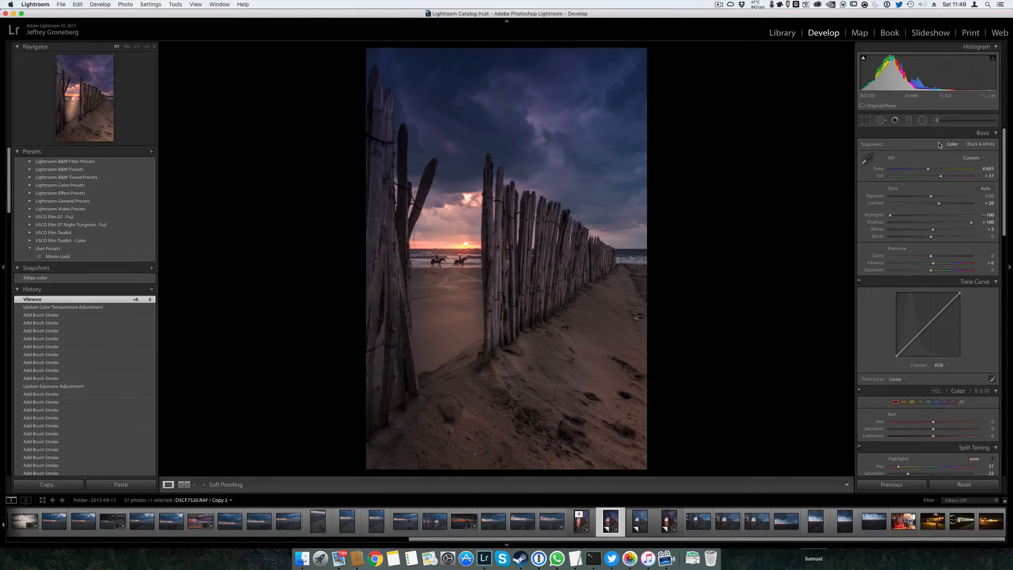
Brighten the leaning post with a new size 7 brush adjustment at exposure 0.50 with Auto Mask enabled
{"action": "key", "text": "k"}
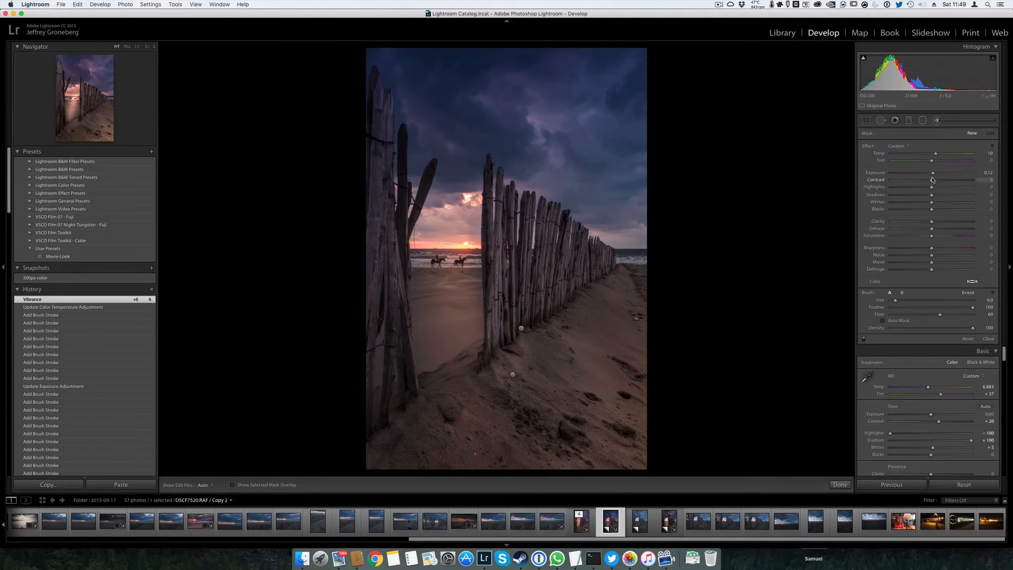
{"action": "left_click_drag", "start_coordinate": [933, 173], "coordinate": [934, 157]}
{"action": "left_click", "coordinate": [909, 321]}
{"action": "scroll", "coordinate": [432, 177], "scroll_direction": "down", "scroll_amount": 3}
{"action": "left_click", "coordinate": [429, 178]}
{"action": "scroll", "coordinate": [431, 171], "scroll_direction": "up", "scroll_amount": 2}
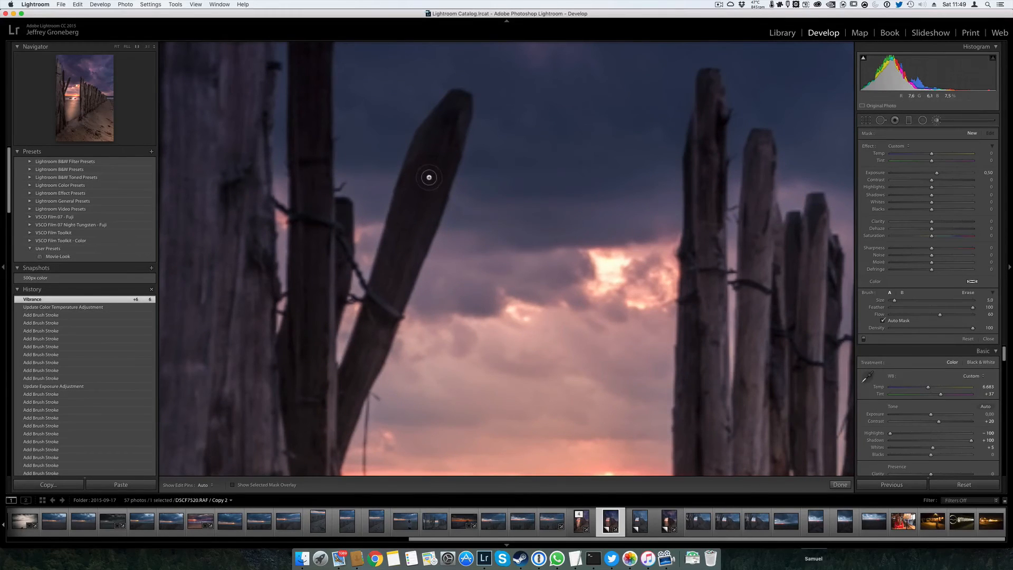
{"action": "scroll", "coordinate": [432, 163], "scroll_direction": "up", "scroll_amount": 2}
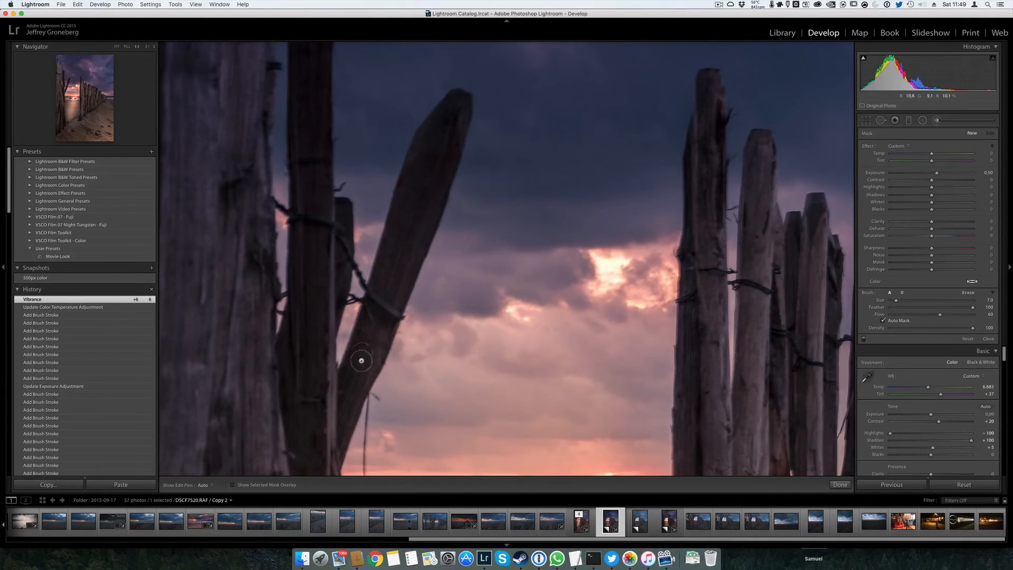
{"action": "mouse_move", "coordinate": [413, 245]}
{"action": "left_mouse_down"}
{"action": "mouse_move", "coordinate": [461, 100]}
{"action": "mouse_move", "coordinate": [432, 195]}
{"action": "mouse_move", "coordinate": [459, 109]}
{"action": "mouse_move", "coordinate": [410, 185]}
{"action": "mouse_move", "coordinate": [374, 336]}
{"action": "mouse_move", "coordinate": [337, 409]}
{"action": "mouse_move", "coordinate": [350, 387]}
{"action": "mouse_move", "coordinate": [345, 407]}
{"action": "mouse_move", "coordinate": [323, 417]}
{"action": "mouse_move", "coordinate": [313, 227]}
{"action": "mouse_move", "coordinate": [305, 334]}
{"action": "mouse_move", "coordinate": [326, 131]}
{"action": "mouse_move", "coordinate": [320, 73]}
{"action": "mouse_move", "coordinate": [310, 165]}
{"action": "mouse_move", "coordinate": [309, 66]}
{"action": "mouse_move", "coordinate": [321, 322]}
{"action": "left_mouse_up"}
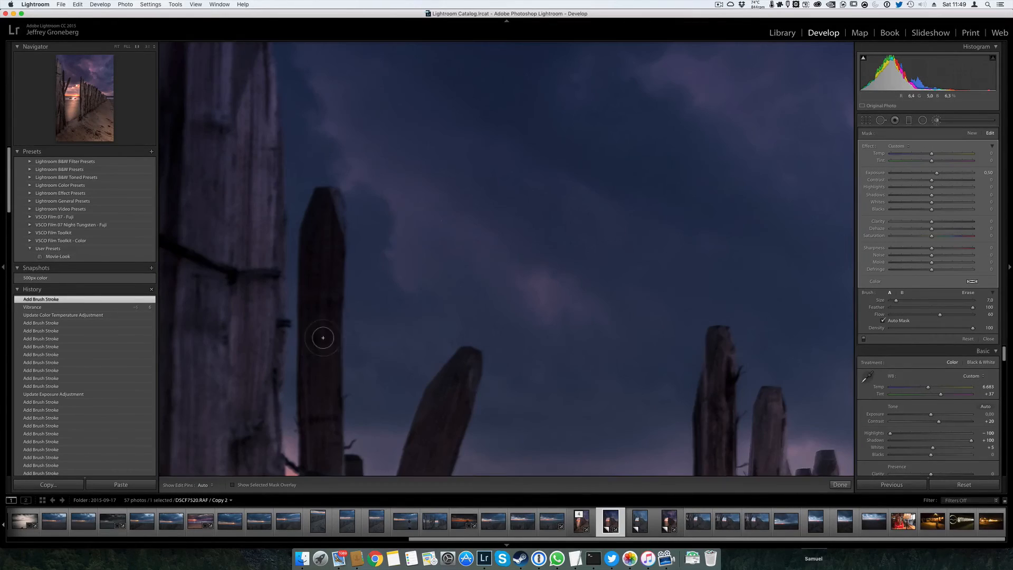
Paint the same brightening down the dark upright post and the short post beside the leaning one
{"action": "key", "text": "h"}
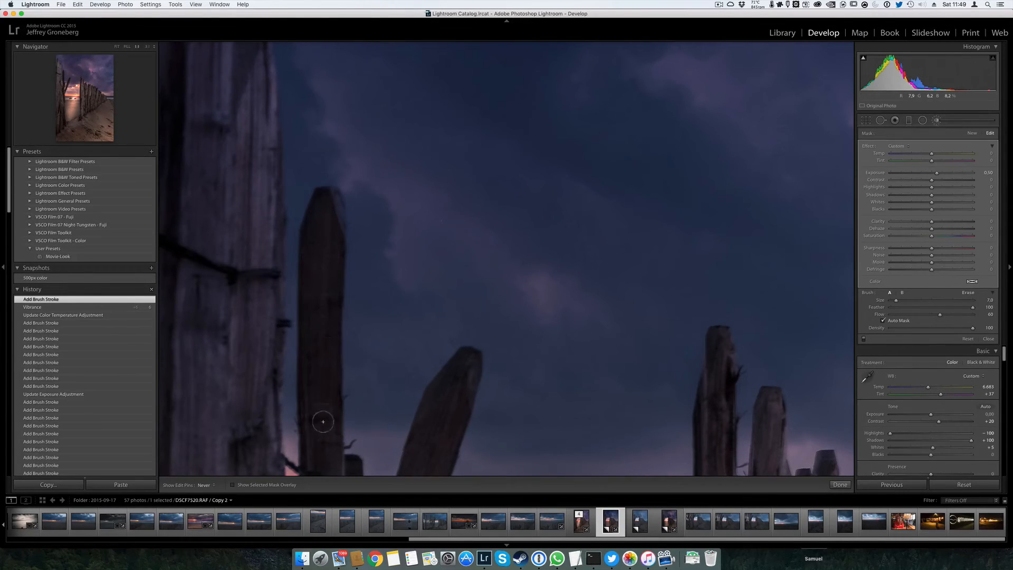
{"action": "mouse_move", "coordinate": [331, 399]}
{"action": "left_mouse_down"}
{"action": "mouse_move", "coordinate": [327, 388]}
{"action": "mouse_move", "coordinate": [321, 450]}
{"action": "mouse_move", "coordinate": [344, 154]}
{"action": "left_mouse_up"}
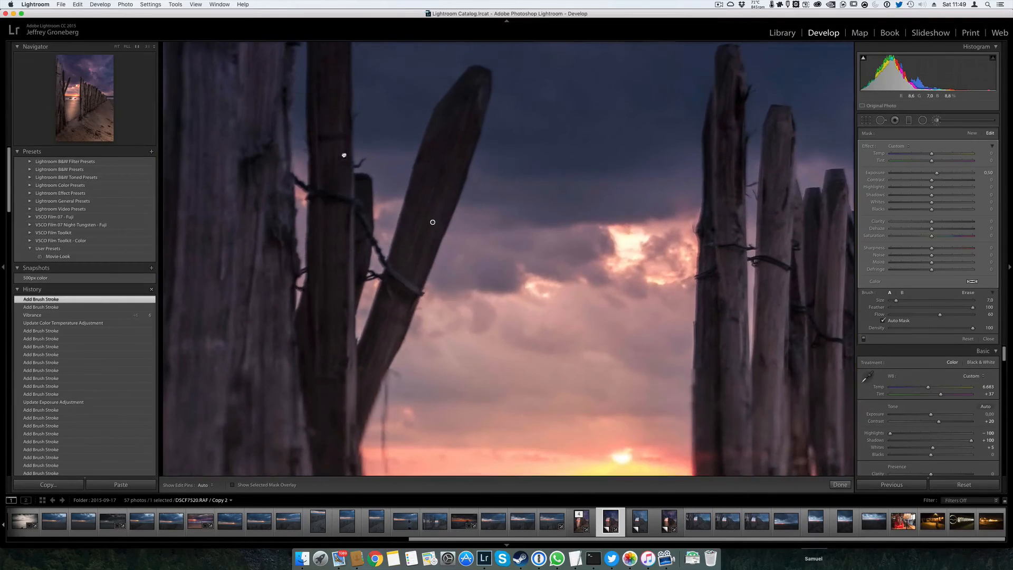
{"action": "mouse_move", "coordinate": [359, 190]}
{"action": "left_mouse_down"}
{"action": "mouse_move", "coordinate": [344, 311]}
{"action": "mouse_move", "coordinate": [323, 299]}
{"action": "mouse_move", "coordinate": [321, 401]}
{"action": "mouse_move", "coordinate": [314, 334]}
{"action": "mouse_move", "coordinate": [358, 185]}
{"action": "mouse_move", "coordinate": [331, 213]}
{"action": "mouse_move", "coordinate": [332, 65]}
{"action": "mouse_move", "coordinate": [328, 222]}
{"action": "mouse_move", "coordinate": [352, 414]}
{"action": "left_mouse_up"}
{"action": "mouse_move", "coordinate": [474, 233]}
{"action": "left_mouse_down"}
{"action": "mouse_move", "coordinate": [482, 224]}
{"action": "mouse_move", "coordinate": [487, 234]}
{"action": "mouse_move", "coordinate": [447, 348]}
{"action": "left_mouse_up"}
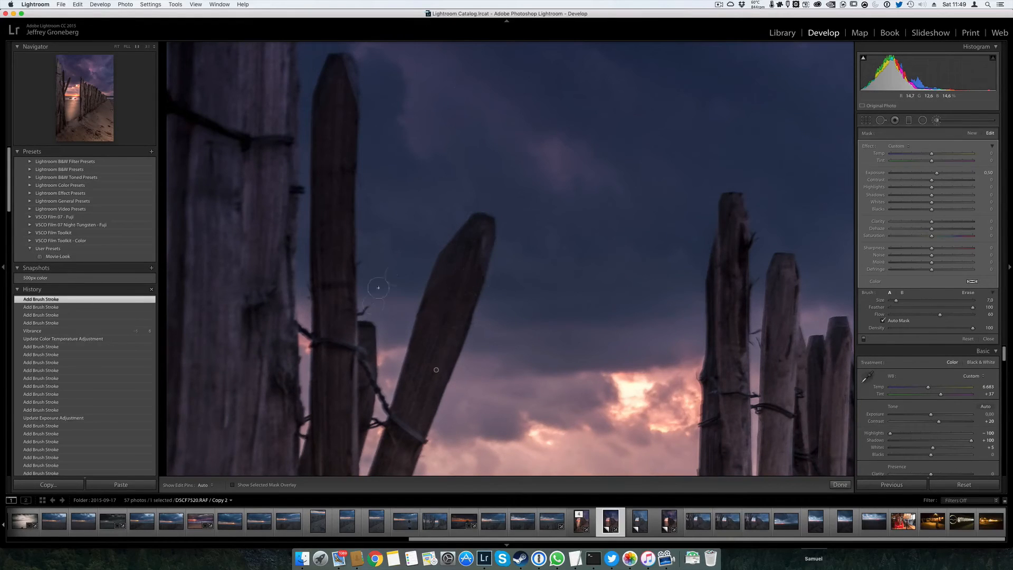
{"action": "left_click_drag", "start_coordinate": [526, 404], "coordinate": [580, 149]}
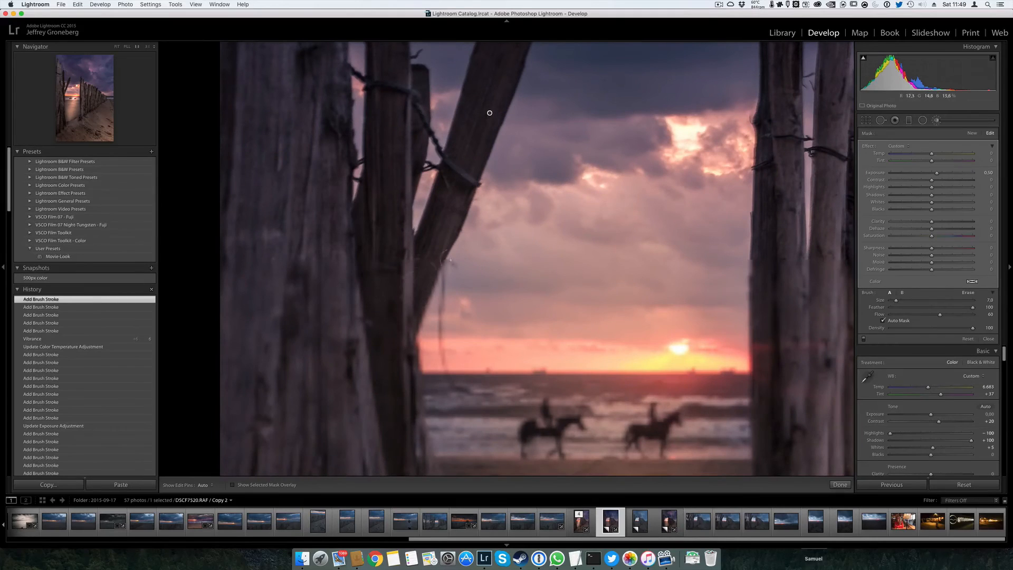
{"action": "left_click_drag", "start_coordinate": [588, 153], "coordinate": [632, 460]}
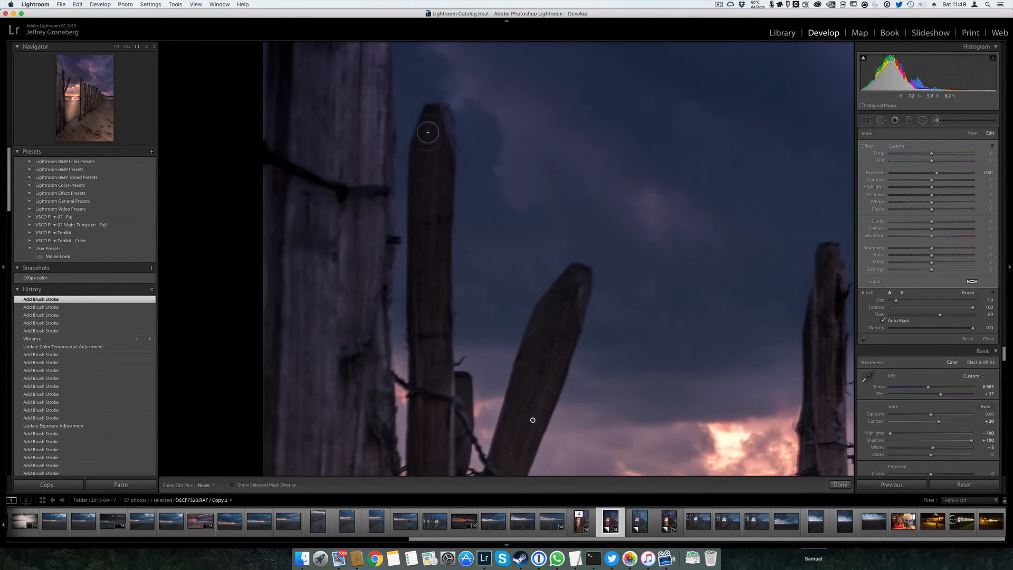
Brighten the tip and upper shaft of the dark upright post with additional brush strokes
{"action": "key", "text": "h"}
{"action": "left_click_drag", "start_coordinate": [441, 116], "coordinate": [434, 168]}
{"action": "key", "text": "h"}
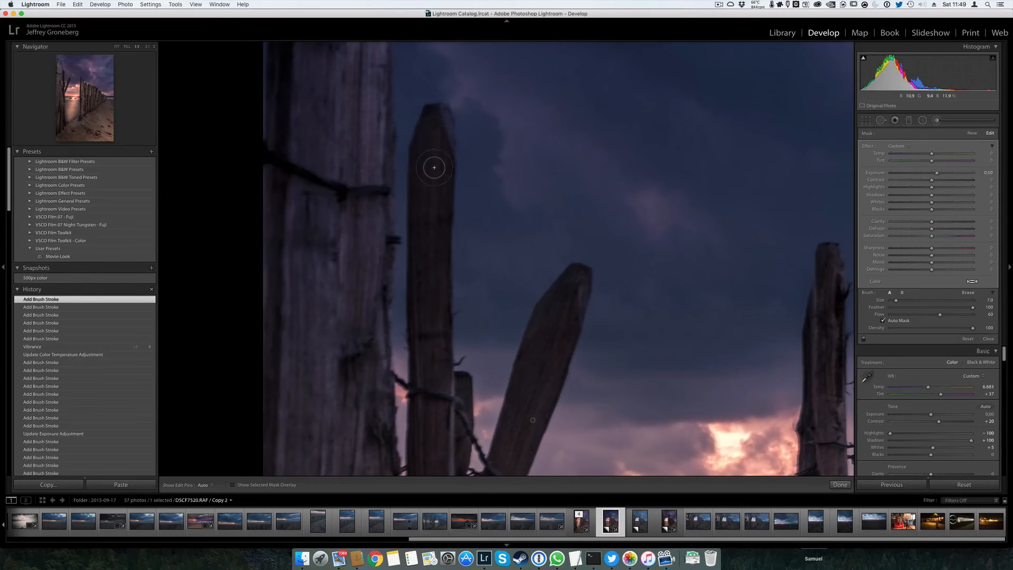
{"action": "key", "text": "h"}
{"action": "left_click_drag", "start_coordinate": [438, 136], "coordinate": [432, 326]}
{"action": "key", "text": "h"}
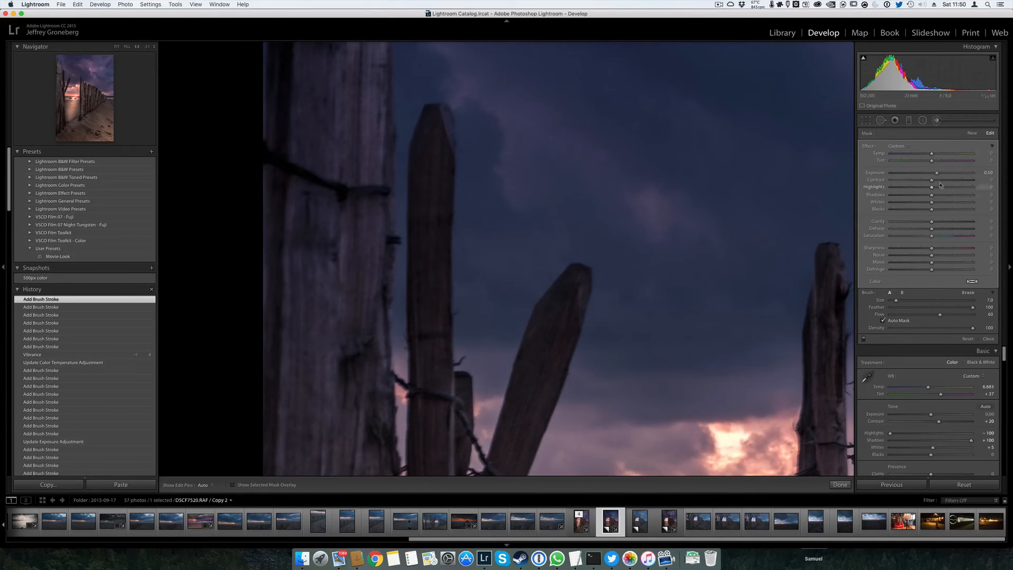
Raise the post-brightening brush adjustment's exposure to 0.79 and finish the brush work
{"action": "left_click_drag", "start_coordinate": [940, 177], "coordinate": [940, 178]}
{"action": "key", "text": "z"}
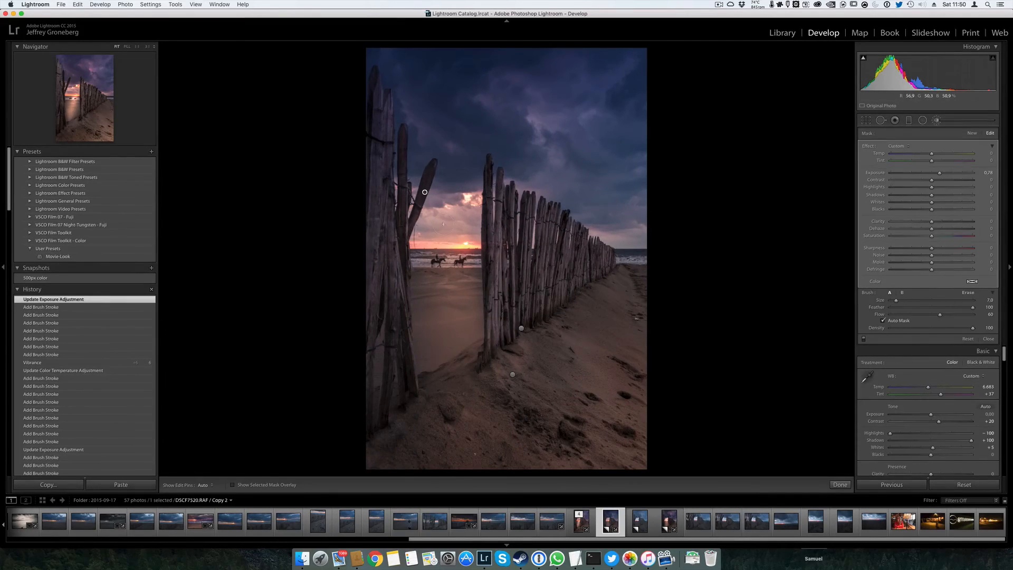
{"action": "key", "text": "k"}
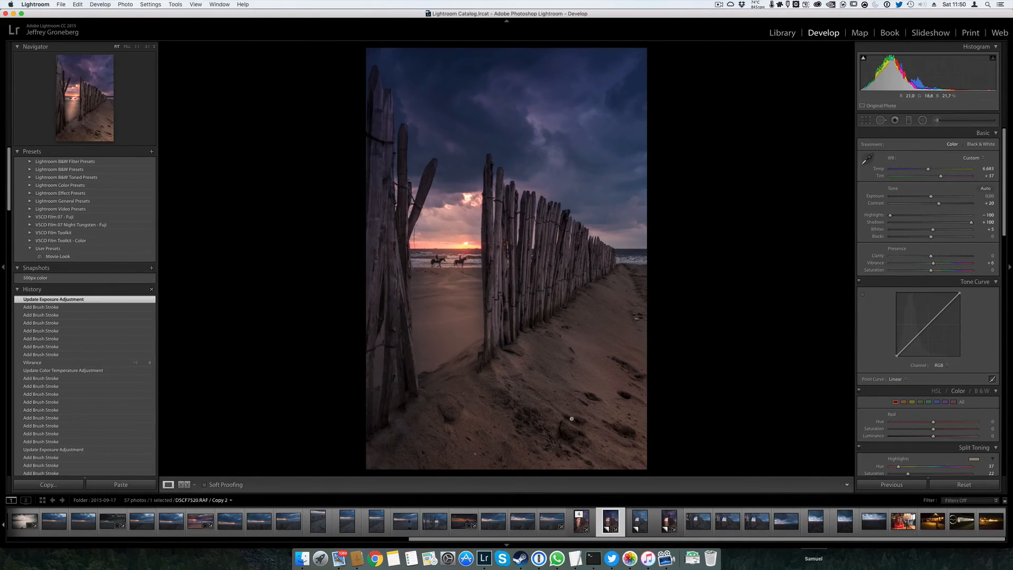
Compare the edited Copy 2 with unedited Copy 3 and the earlier DSCF7520.RAF edit, returning to Copy 2
{"action": "key", "text": "super+apostrophe"}
{"action": "key", "text": "super+shift+r"}
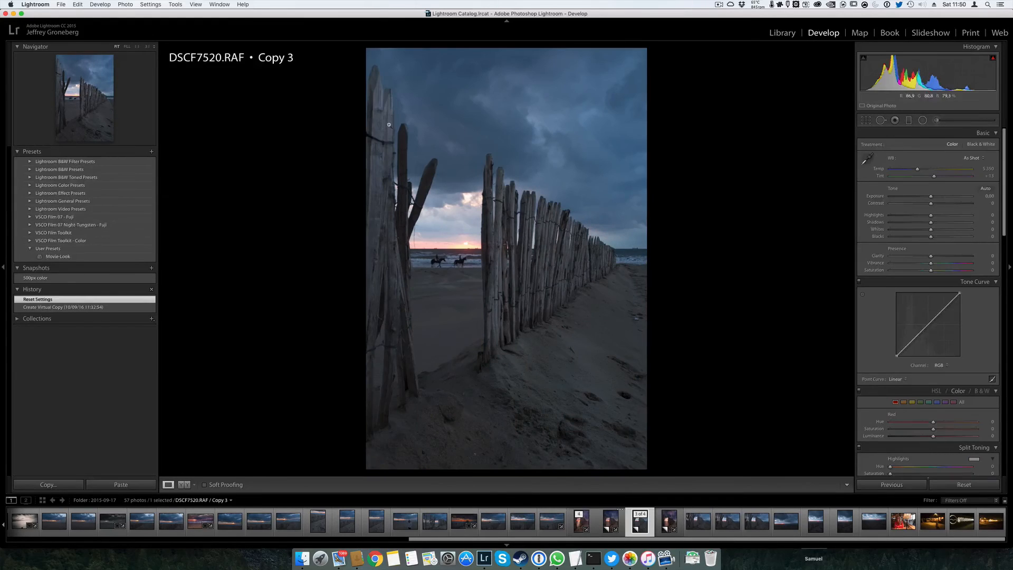
{"action": "left_click", "coordinate": [608, 525]}
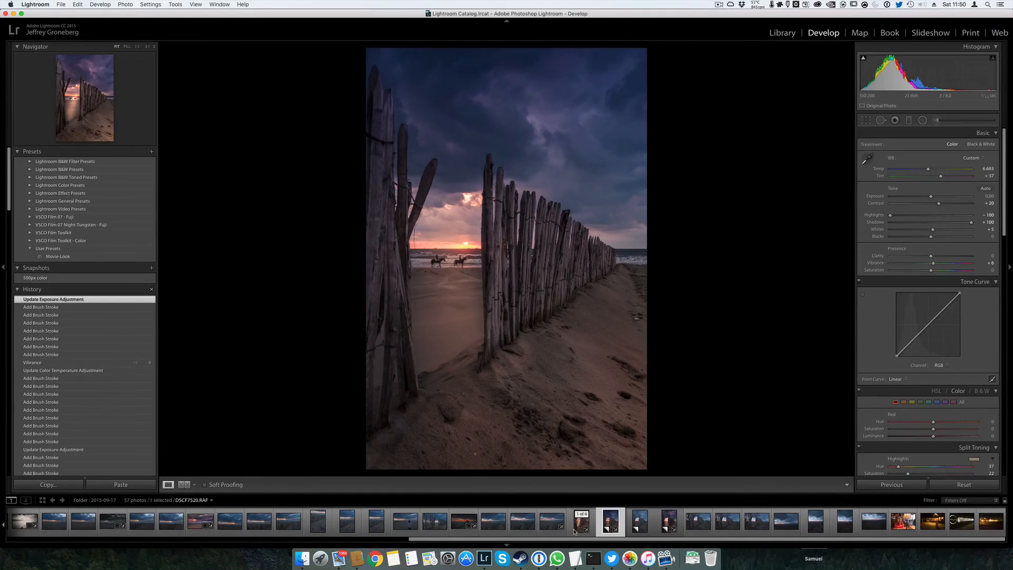
{"action": "left_click", "coordinate": [574, 532]}
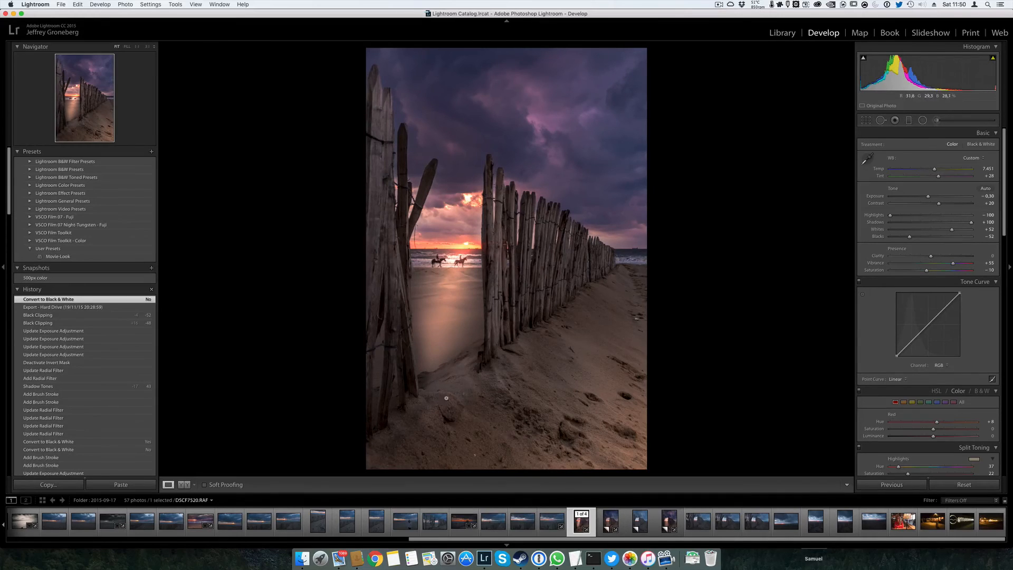
{"action": "left_click", "coordinate": [613, 524]}
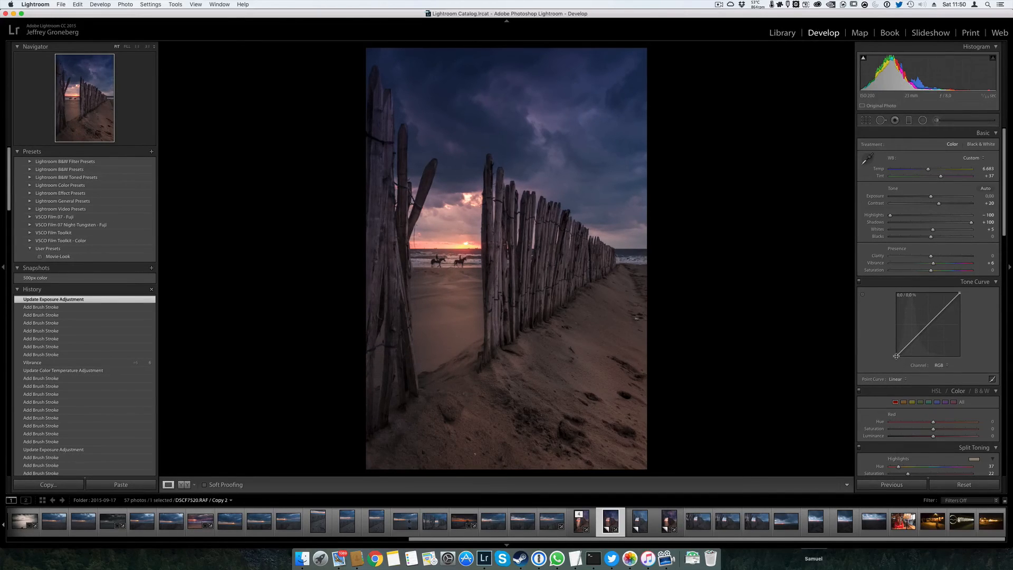
Try lifting the RGB tone curve's black point to 12.9% output, restore it, and test the white endpoint
{"action": "mouse_move", "coordinate": [896, 356]}
{"action": "left_mouse_down"}
{"action": "mouse_move", "coordinate": [897, 346]}
{"action": "mouse_move", "coordinate": [892, 355]}
{"action": "left_mouse_up"}
{"action": "key", "text": "super+z"}
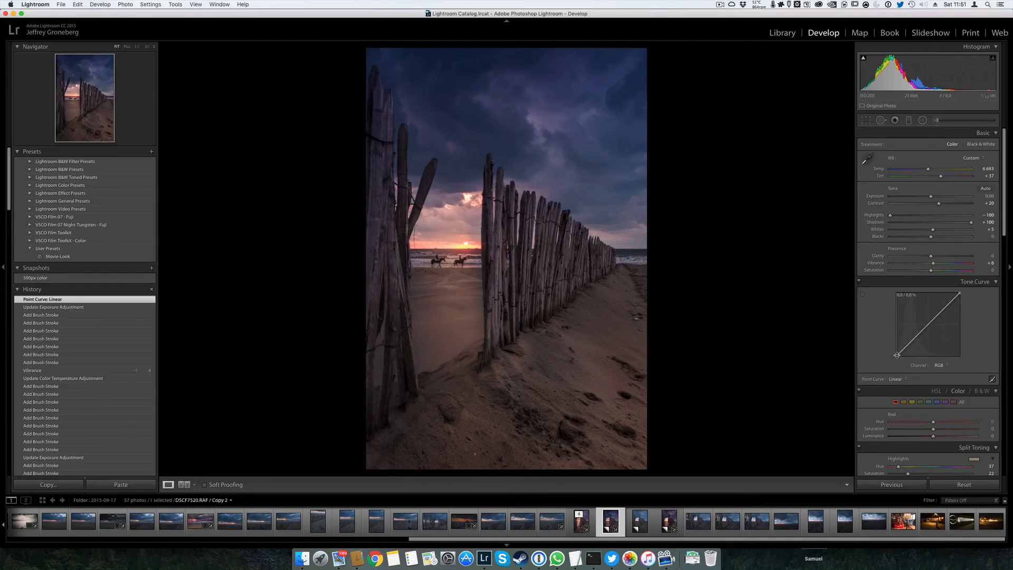
{"action": "left_click_drag", "start_coordinate": [897, 355], "coordinate": [896, 348]}
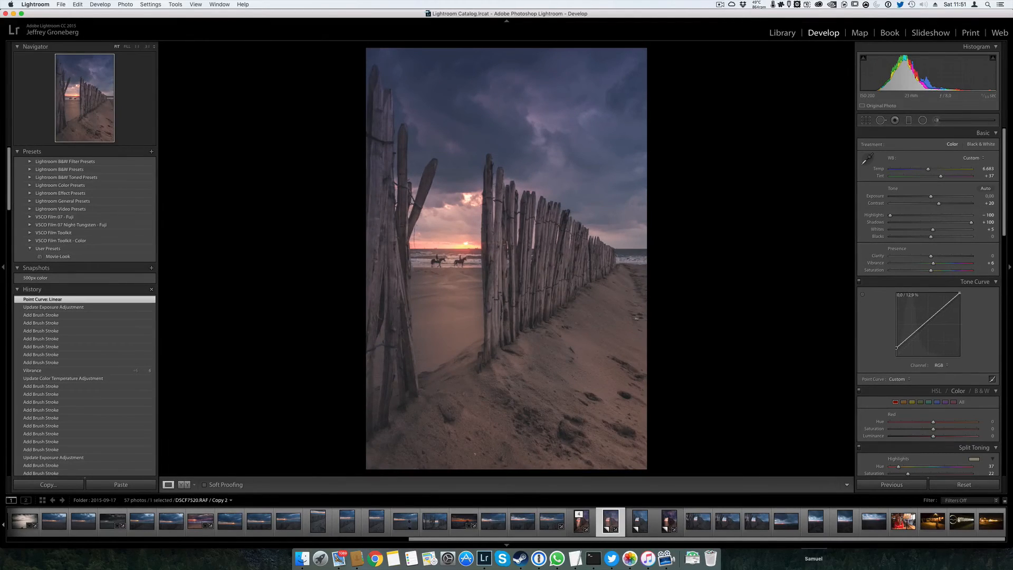
{"action": "left_click_drag", "start_coordinate": [896, 348], "coordinate": [897, 357]}
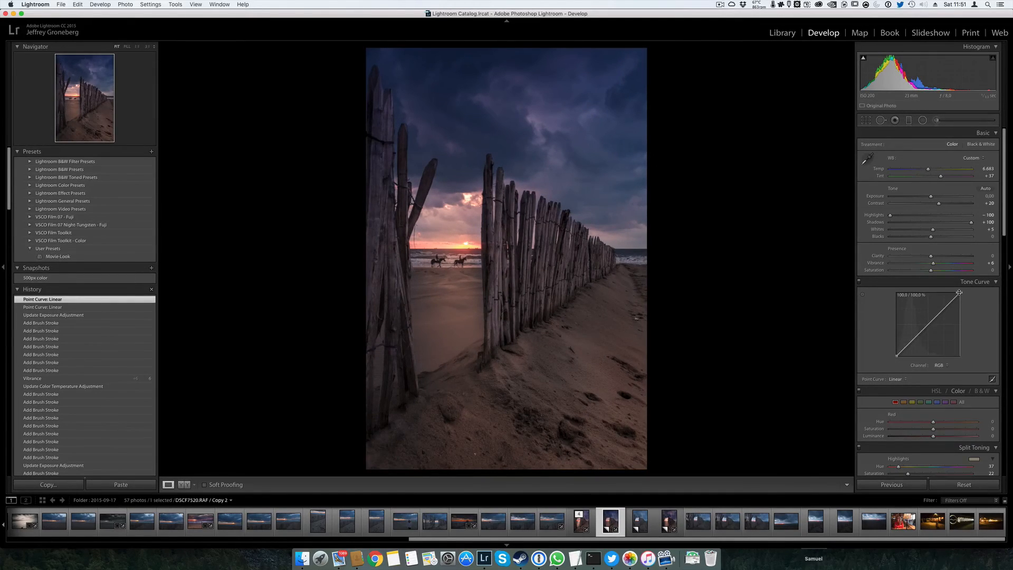
{"action": "mouse_move", "coordinate": [959, 292]}
{"action": "left_mouse_down"}
{"action": "mouse_move", "coordinate": [959, 318]}
{"action": "mouse_move", "coordinate": [959, 292]}
{"action": "left_mouse_up"}
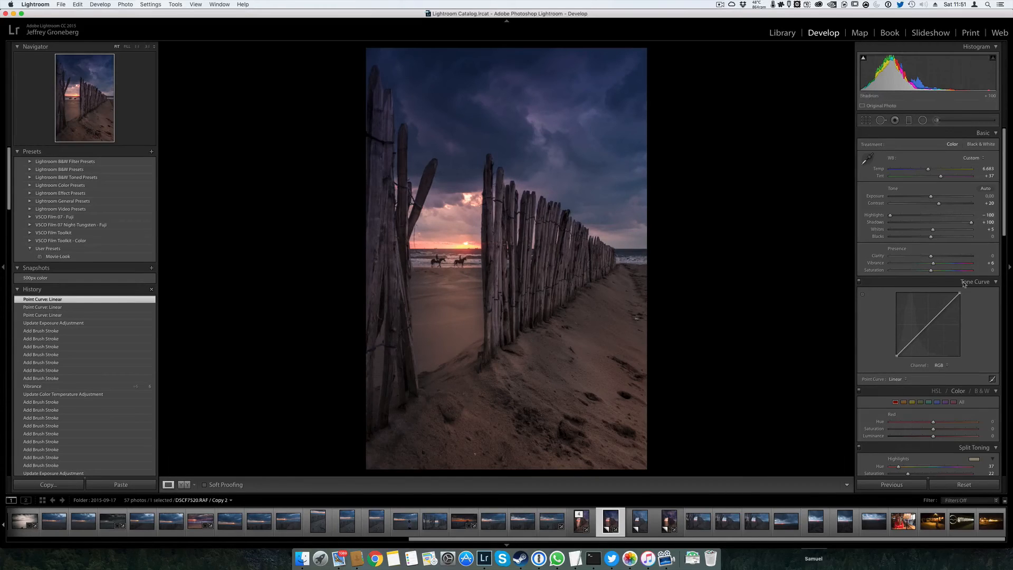
Try a custom point curve with raised shadows and lowered highlights, and flatten it back to Linear
{"action": "left_click", "coordinate": [991, 380]}
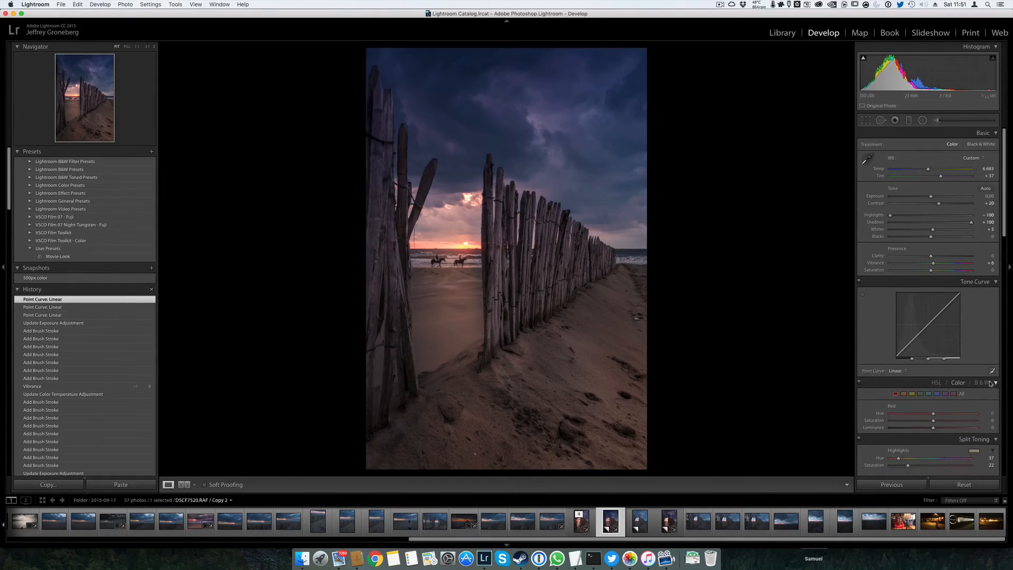
{"action": "left_click", "coordinate": [991, 413]}
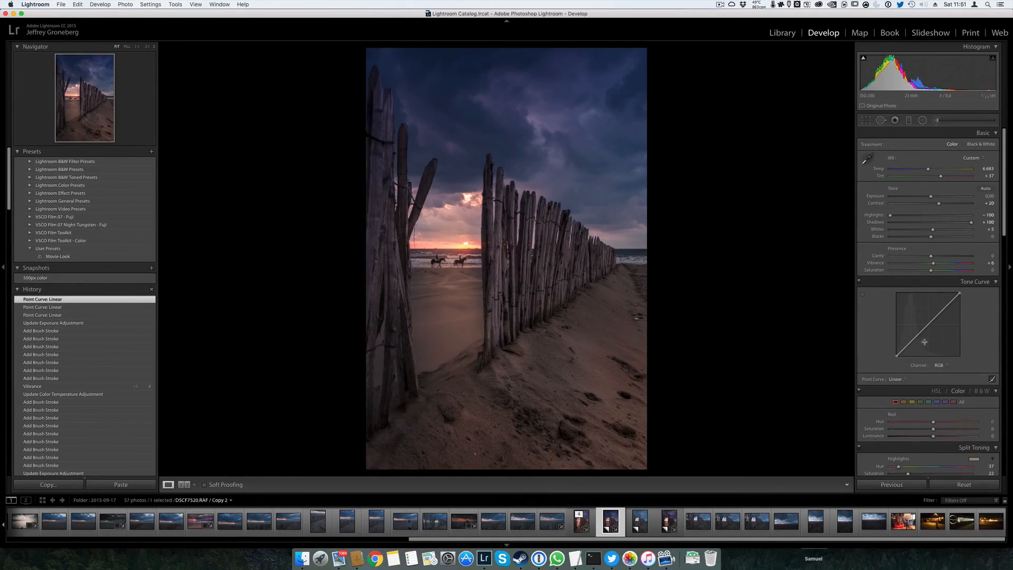
{"action": "left_click_drag", "start_coordinate": [916, 338], "coordinate": [944, 315]}
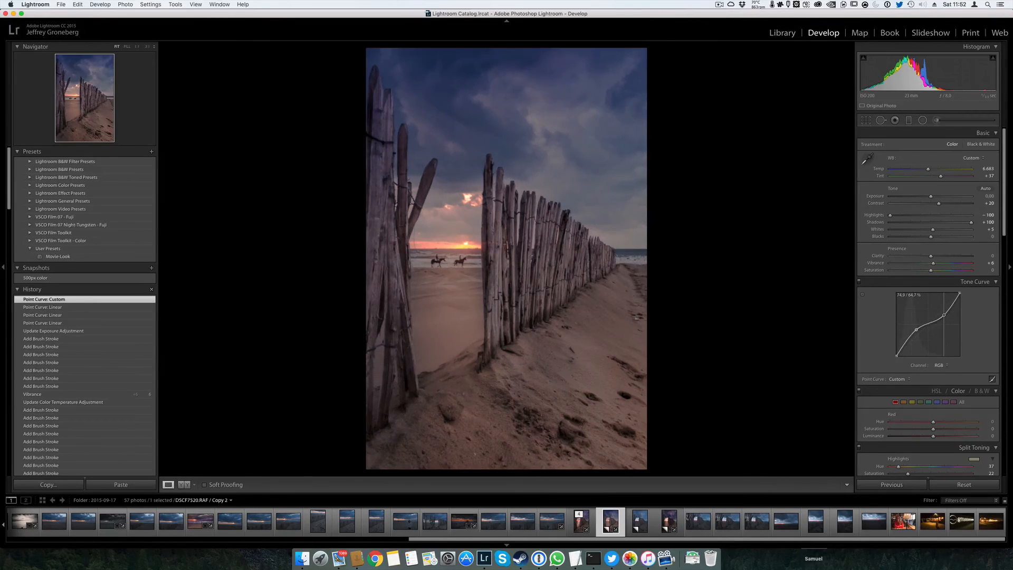
{"action": "right_click", "coordinate": [943, 332]}
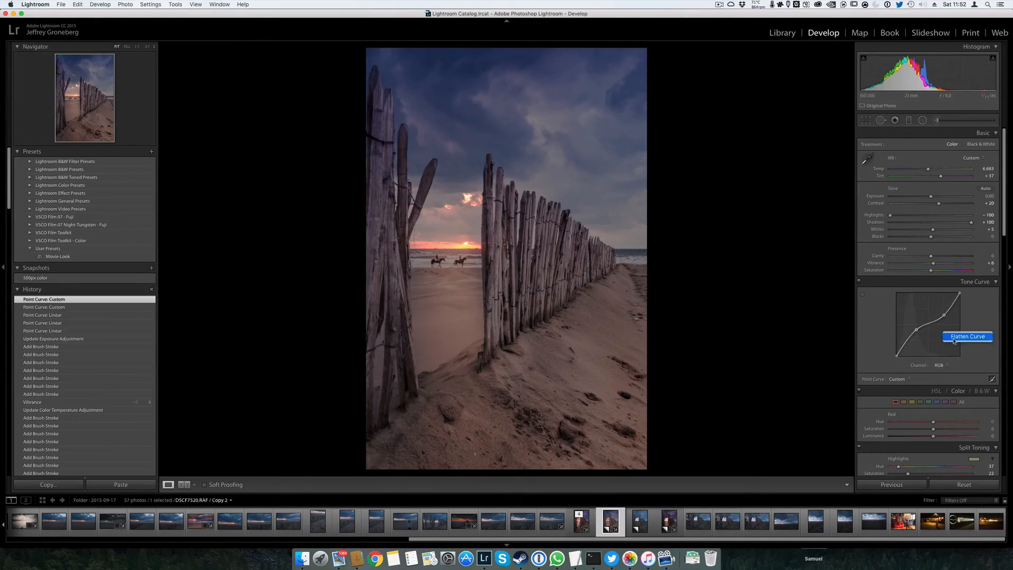
{"action": "left_click", "coordinate": [954, 341]}
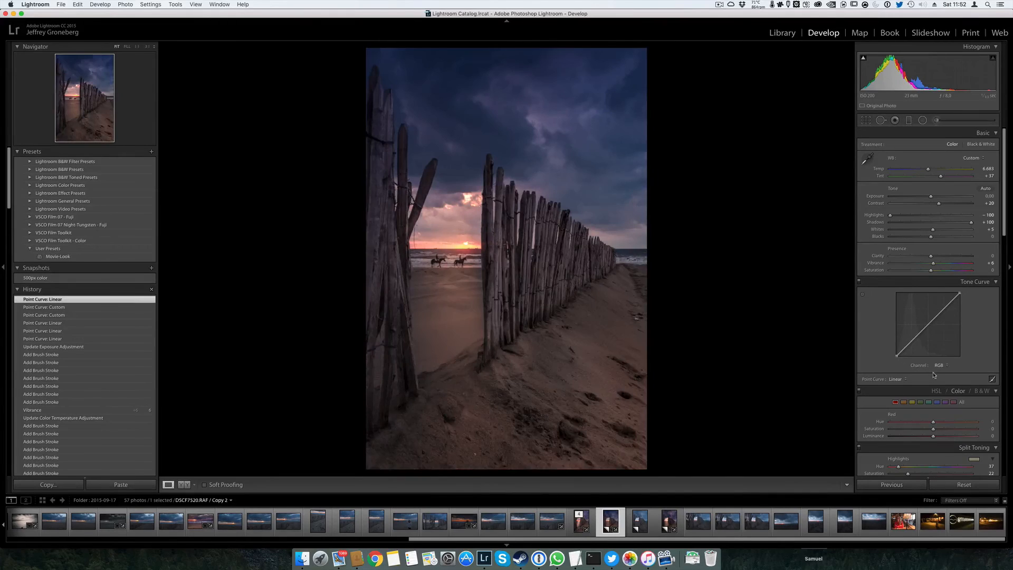
Try targeted tone curve adjustment on the dark fence post, raising its tones to 14.1%, and flatten the curve
{"action": "left_click", "coordinate": [863, 295]}
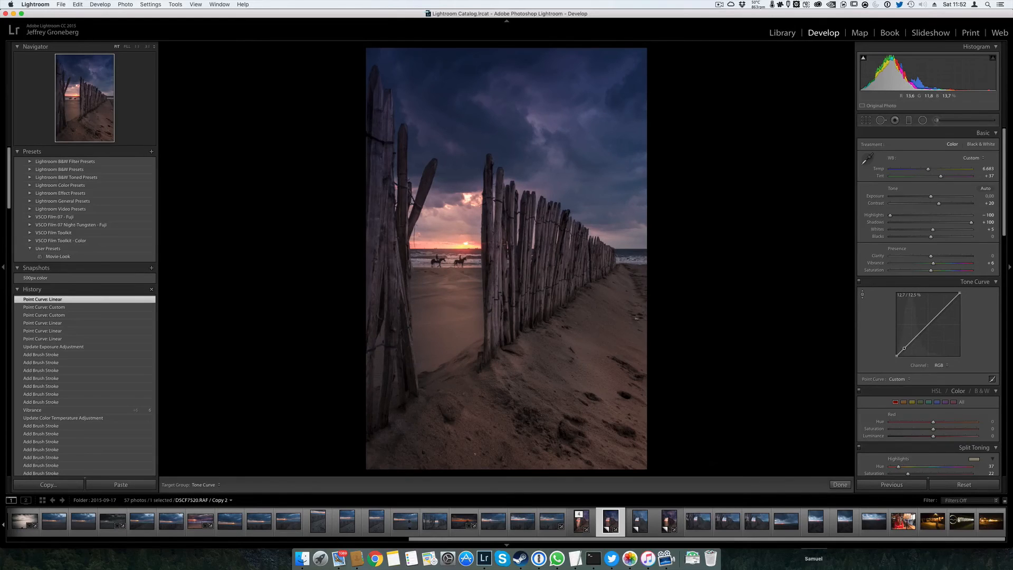
{"action": "mouse_move", "coordinate": [397, 338]}
{"action": "left_mouse_down"}
{"action": "mouse_move", "coordinate": [397, 310]}
{"action": "mouse_move", "coordinate": [397, 336]}
{"action": "left_mouse_up"}
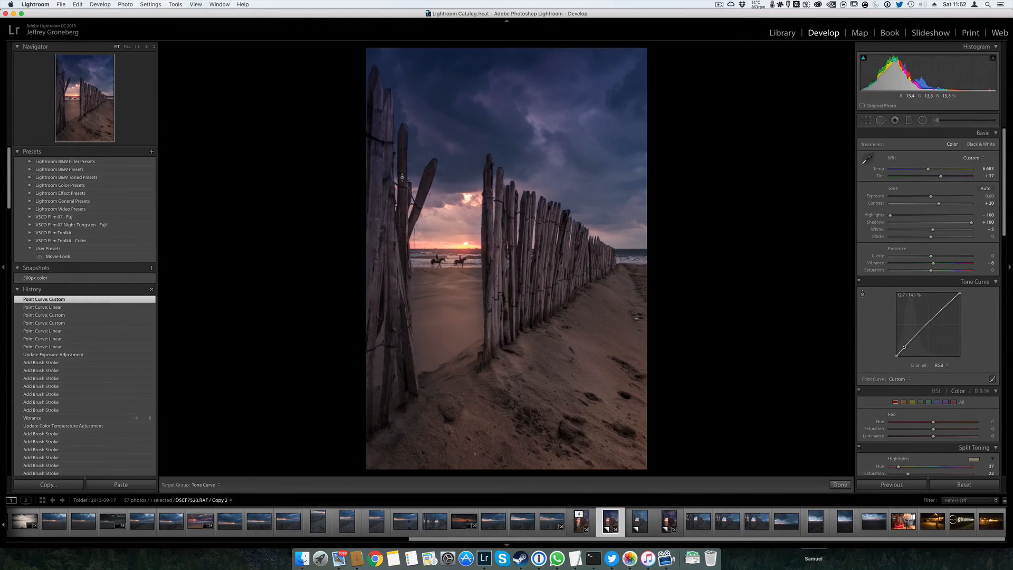
{"action": "right_click", "coordinate": [962, 347]}
{"action": "left_click", "coordinate": [962, 348]}
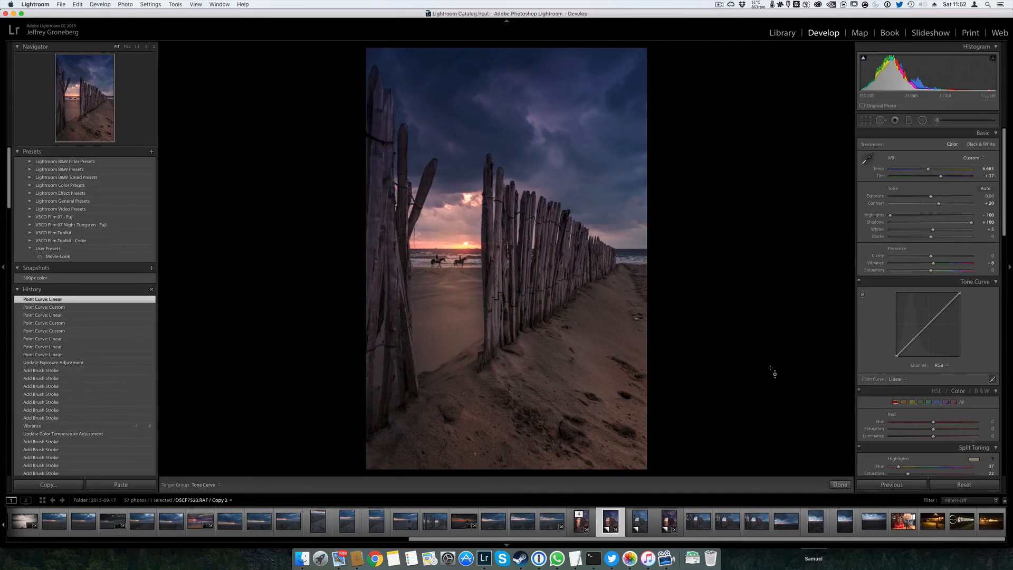
{"action": "key", "text": "Escape"}
Brighten the sunset glow with targeted HSL luminance, bringing Orange to +43 and Yellow to +45
{"action": "scroll", "coordinate": [918, 290], "scroll_direction": "down", "scroll_amount": 4}
{"action": "scroll", "coordinate": [932, 284], "scroll_direction": "down", "scroll_amount": 1}
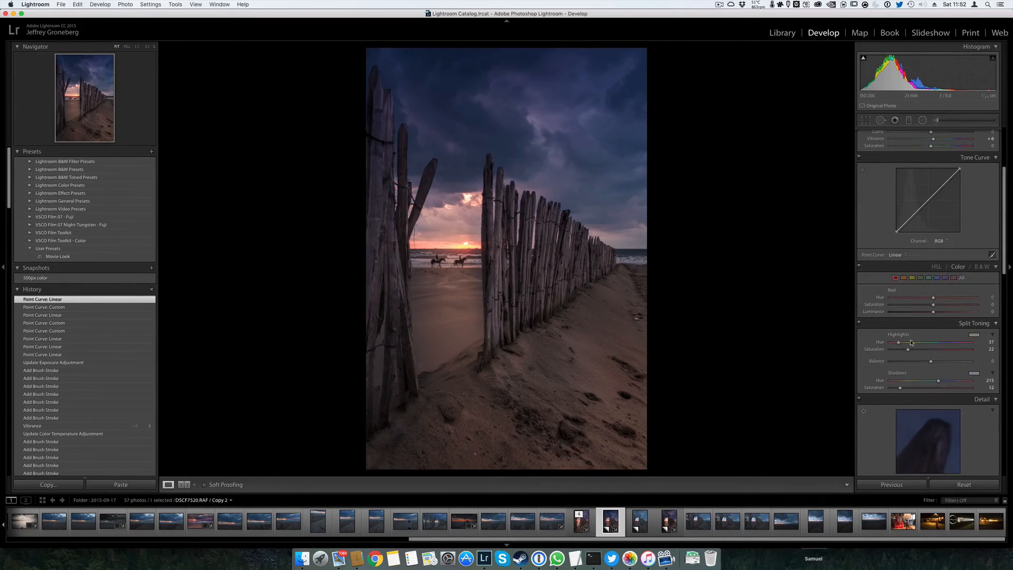
{"action": "left_click", "coordinate": [936, 266]}
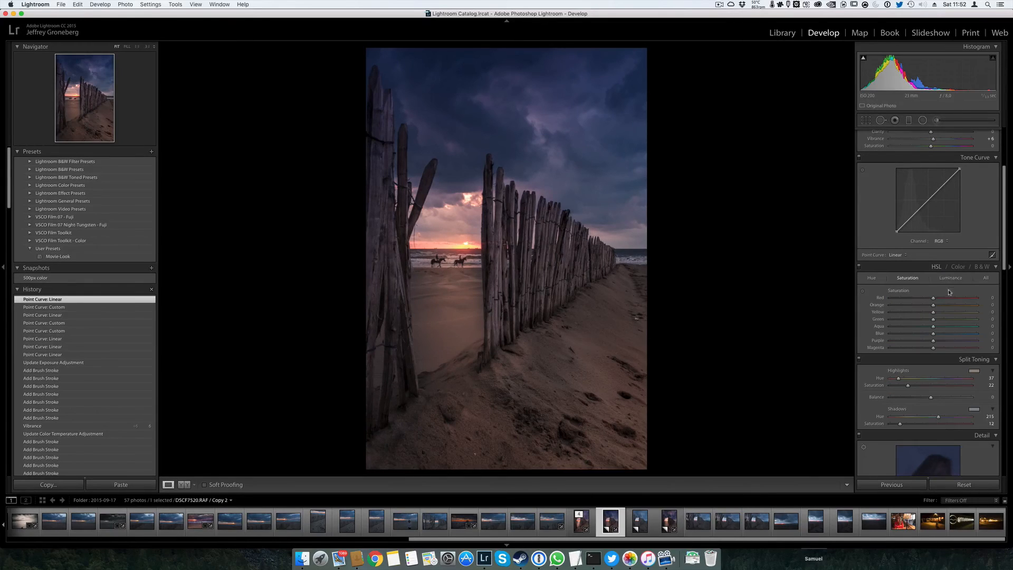
{"action": "left_click", "coordinate": [950, 278]}
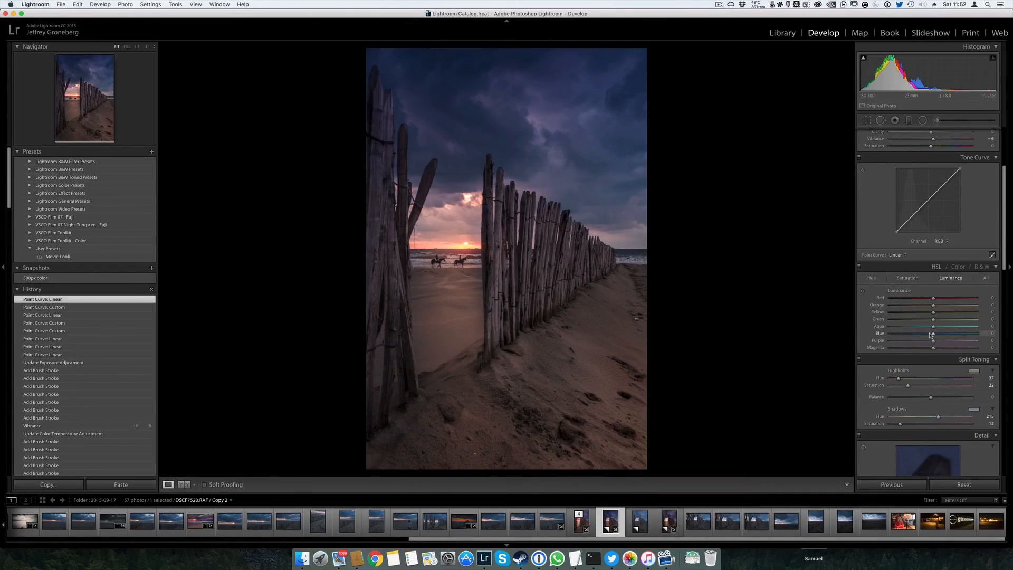
{"action": "left_click", "coordinate": [862, 291]}
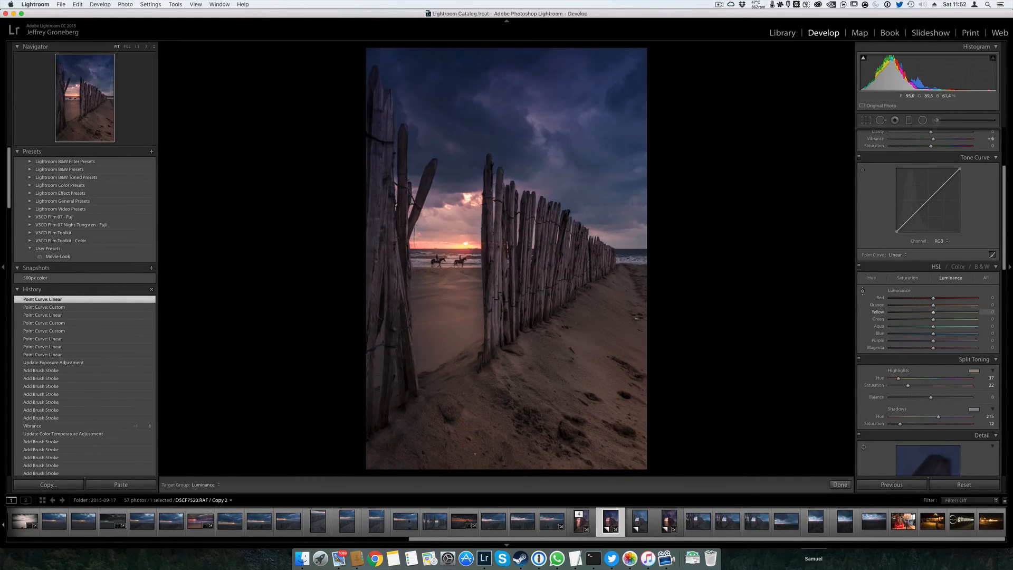
{"action": "mouse_move", "coordinate": [466, 224]}
{"action": "left_mouse_down"}
{"action": "mouse_move", "coordinate": [466, 190]}
{"action": "mouse_move", "coordinate": [464, 235]}
{"action": "mouse_move", "coordinate": [463, 224]}
{"action": "left_mouse_up"}
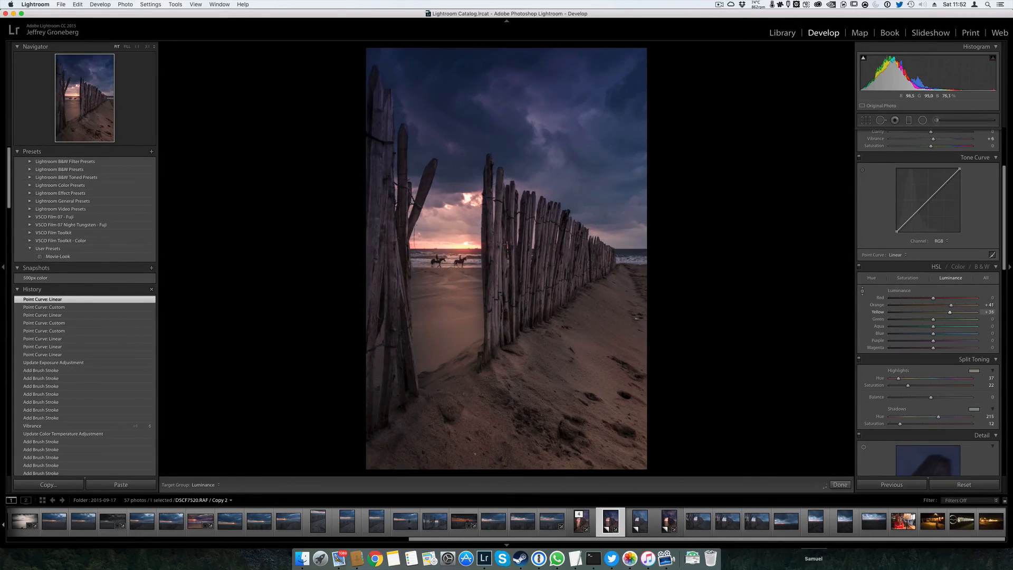
{"action": "key", "text": "Escape"}
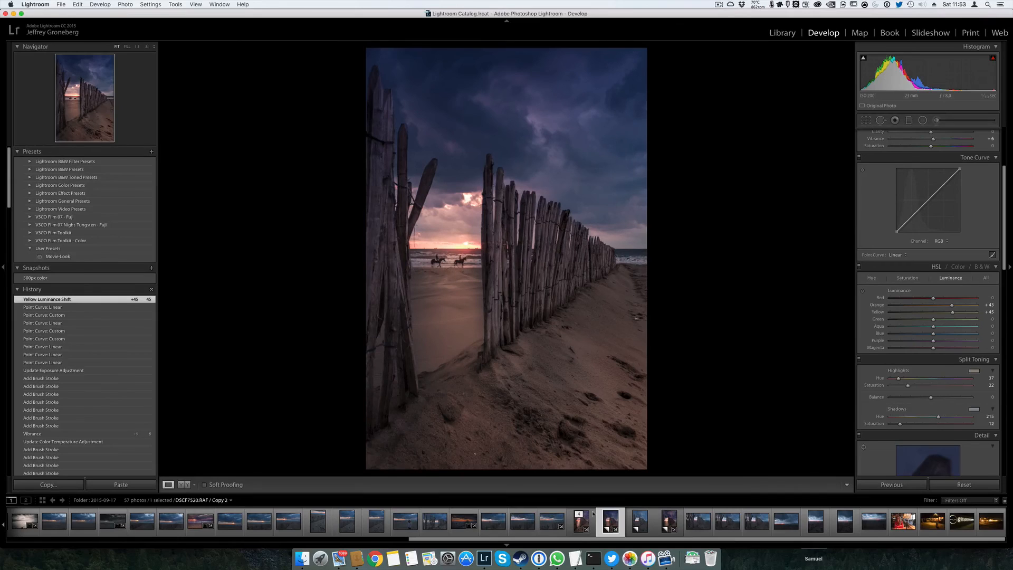
Compare Copy 2 with the earlier DSCF7520.RAF edit, and set Orange luminance to 0 and Yellow luminance to +1
{"action": "left_click", "coordinate": [589, 520]}
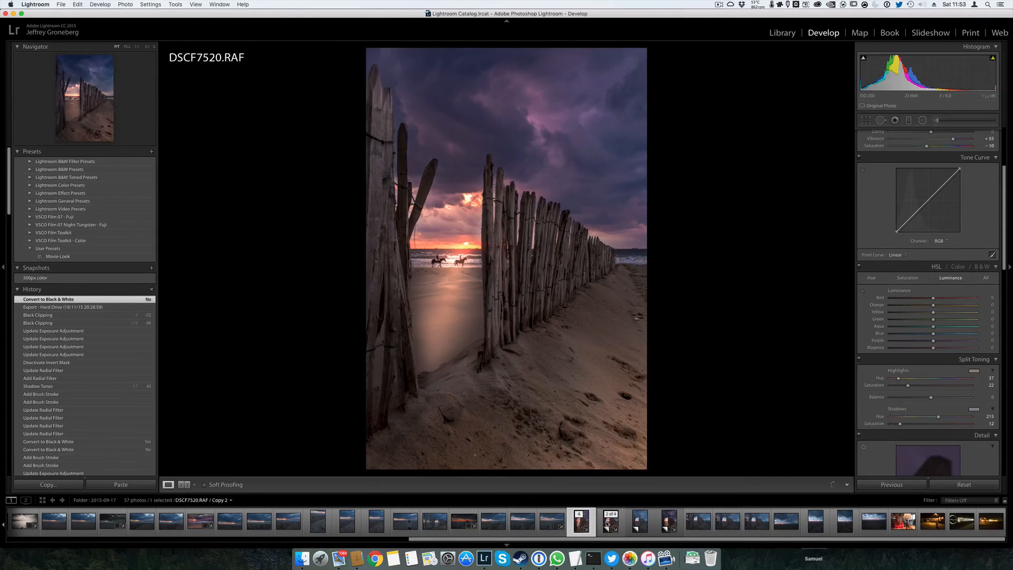
{"action": "left_click", "coordinate": [607, 523]}
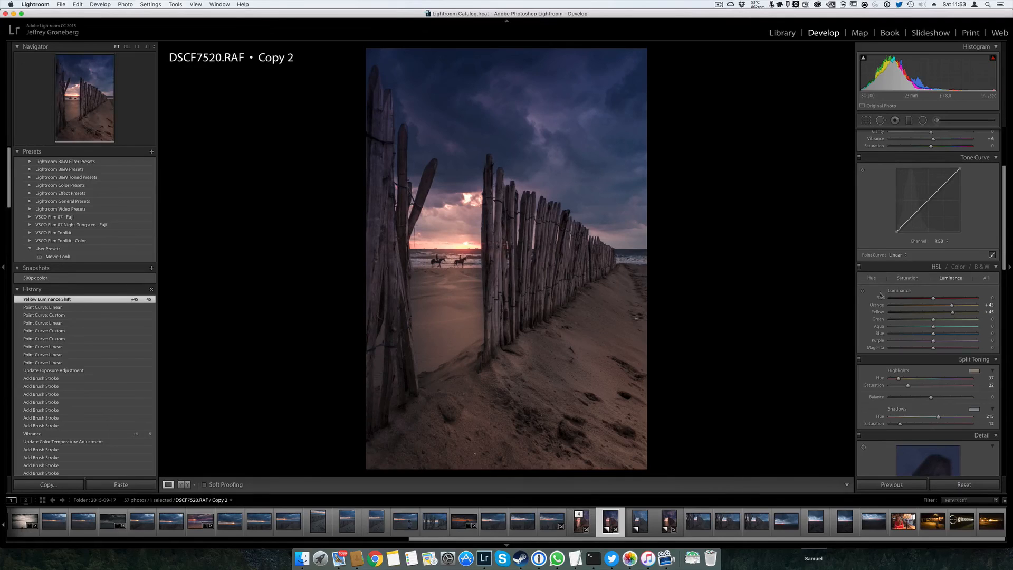
{"action": "left_click", "coordinate": [863, 291]}
{"action": "mouse_move", "coordinate": [942, 307]}
{"action": "left_mouse_down"}
{"action": "mouse_move", "coordinate": [933, 306]}
{"action": "mouse_move", "coordinate": [952, 312]}
{"action": "mouse_move", "coordinate": [933, 314]}
{"action": "left_mouse_up"}
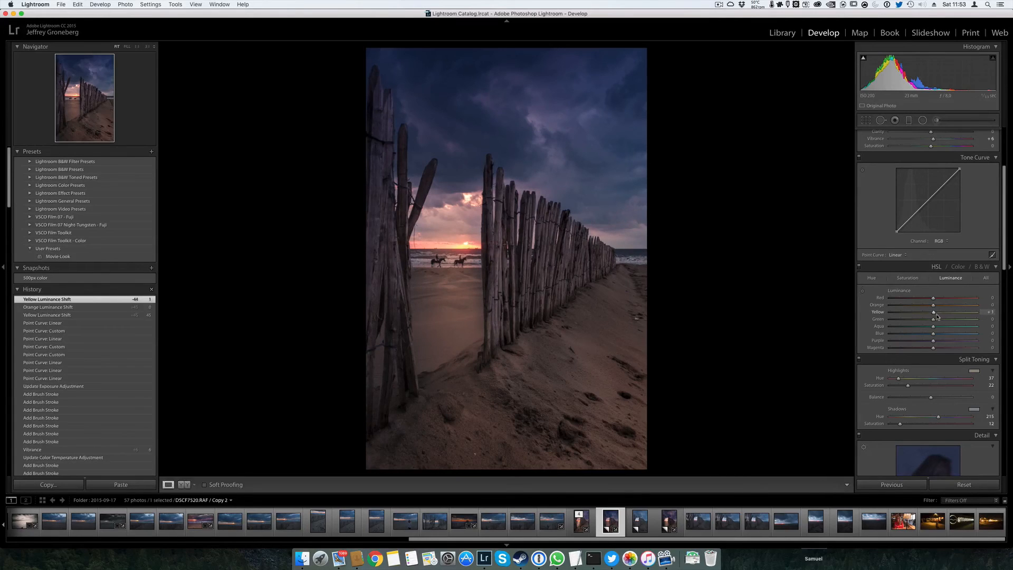
Boost the sunset's colour with targeted HSL saturation, bringing Orange to +2 and Yellow to +57
{"action": "left_click", "coordinate": [907, 278]}
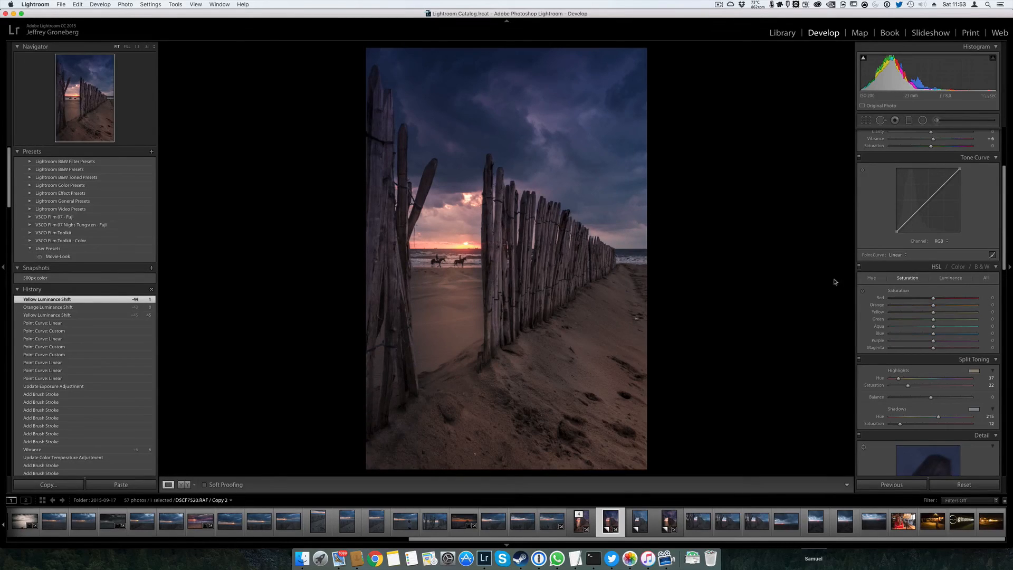
{"action": "left_click", "coordinate": [863, 292]}
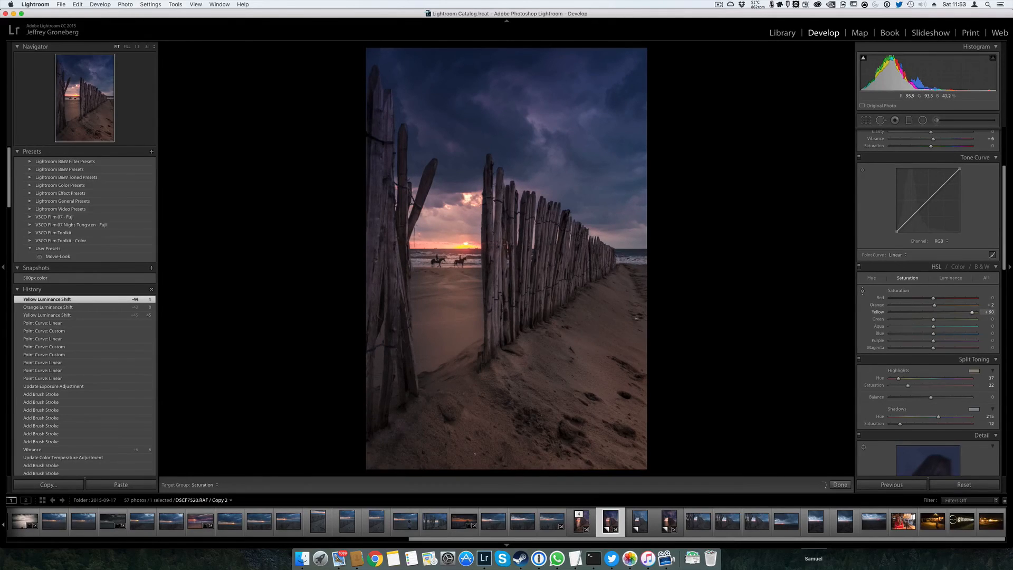
{"action": "left_click", "coordinate": [862, 291]}
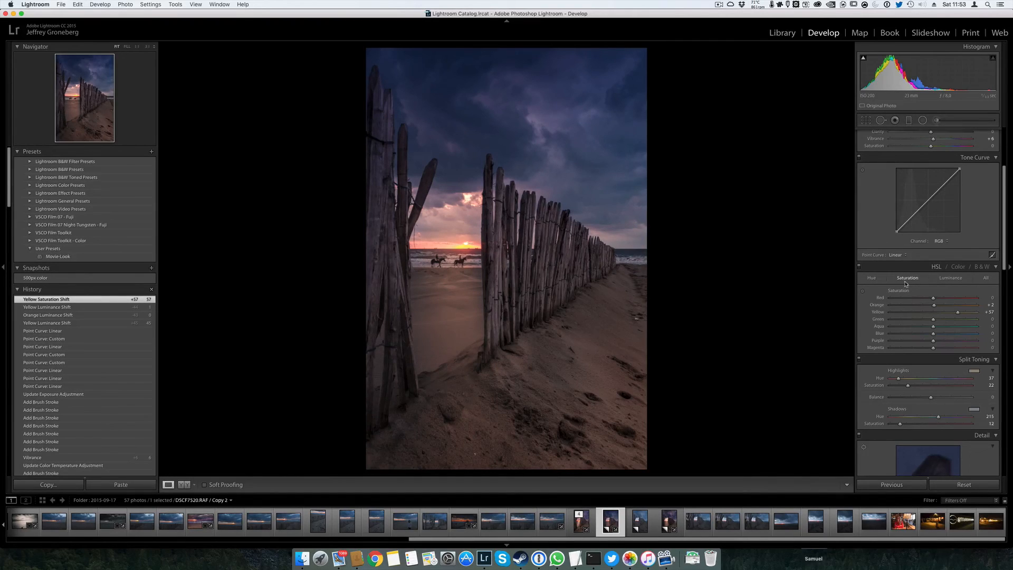
Fine-tune the white balance to a temperature of 6.829 and a tint of +39
{"action": "scroll", "coordinate": [905, 286], "scroll_direction": "up", "scroll_amount": 5}
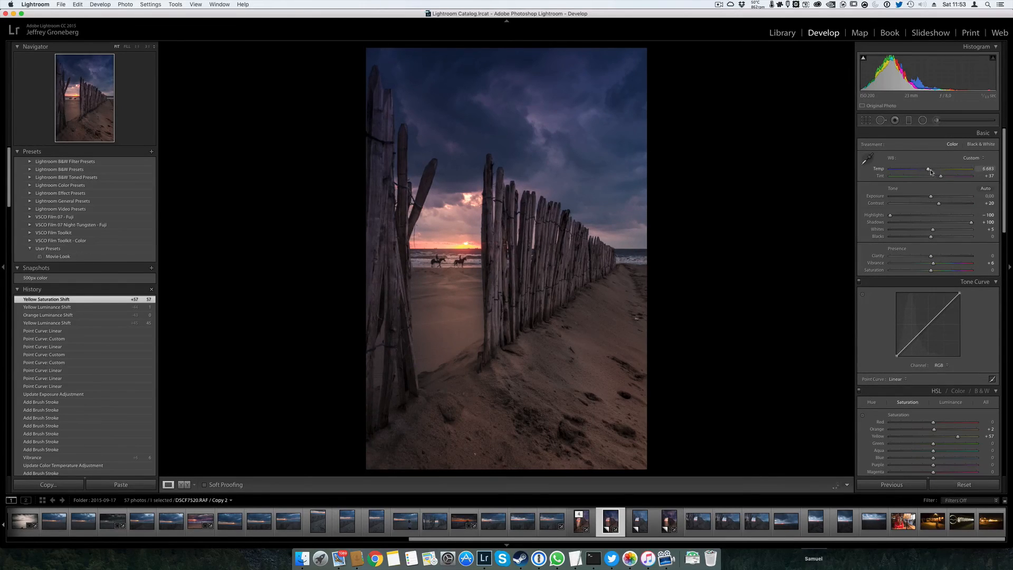
{"action": "mouse_move", "coordinate": [931, 172]}
{"action": "left_mouse_down"}
{"action": "mouse_move", "coordinate": [949, 178]}
{"action": "mouse_move", "coordinate": [940, 179]}
{"action": "left_mouse_up"}
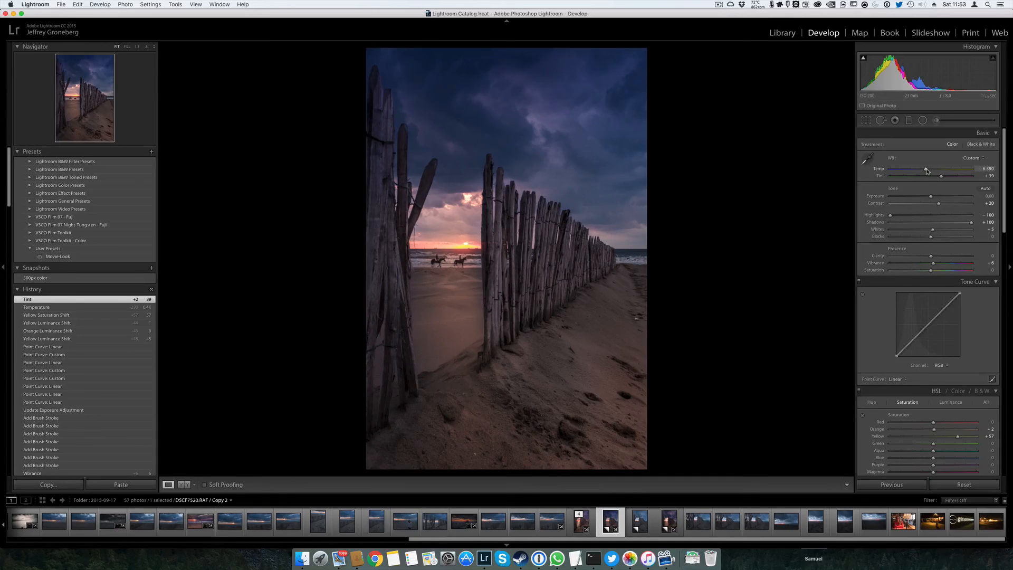
{"action": "left_click_drag", "start_coordinate": [927, 172], "coordinate": [929, 173]}
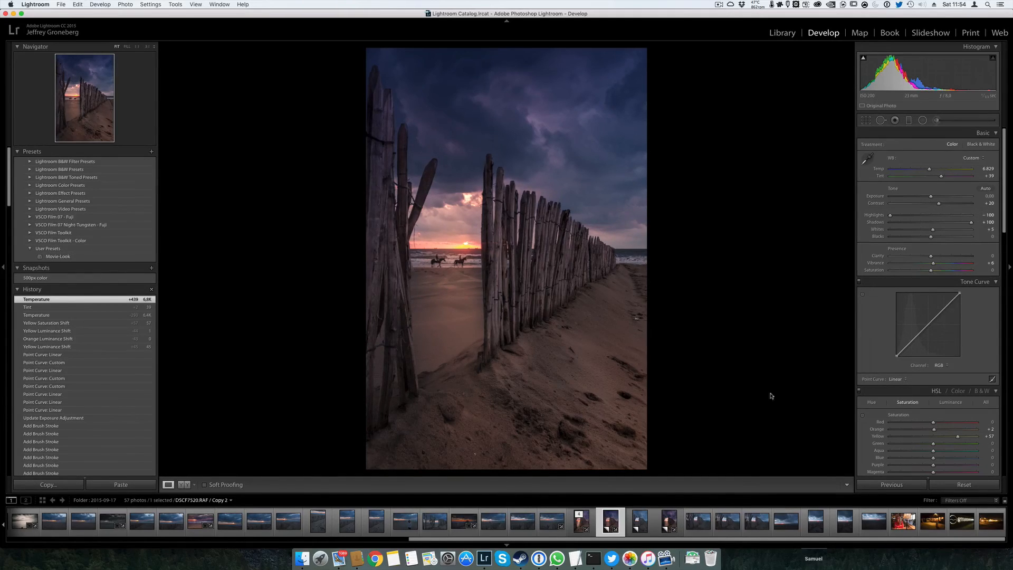
Compare the finished Copy 2 with the unedited Copy 3 by alternating between them
{"action": "left_click", "coordinate": [640, 527]}
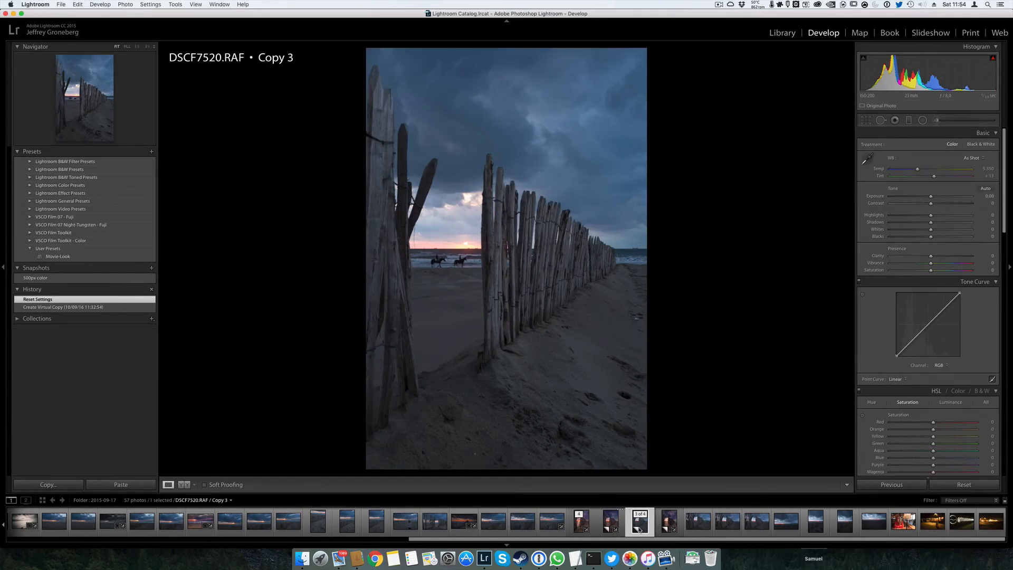
{"action": "key", "text": "Left"}
{"action": "key", "text": "Right"}
{"action": "key", "text": "Left"}
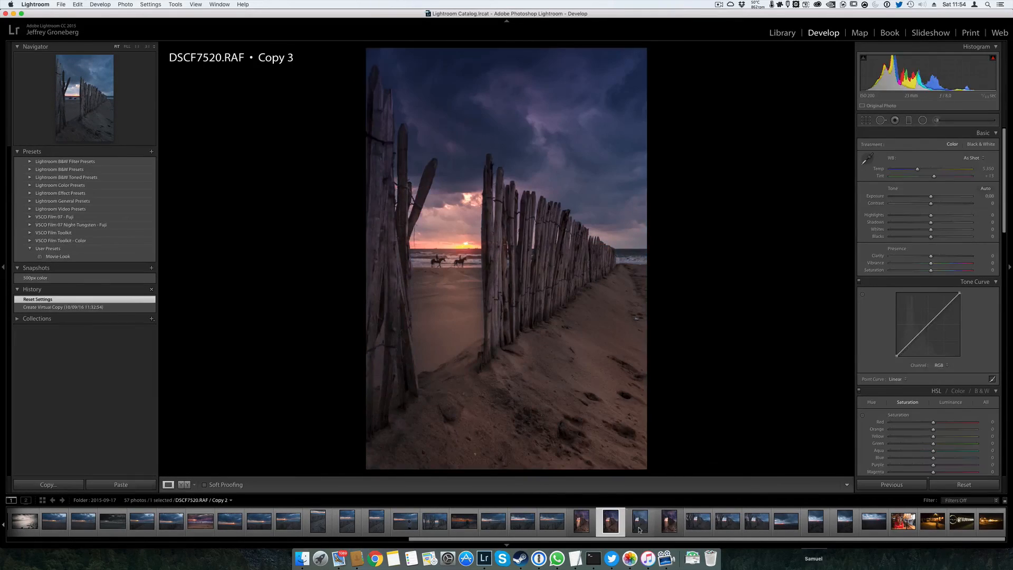
{"action": "key", "text": "Right"}
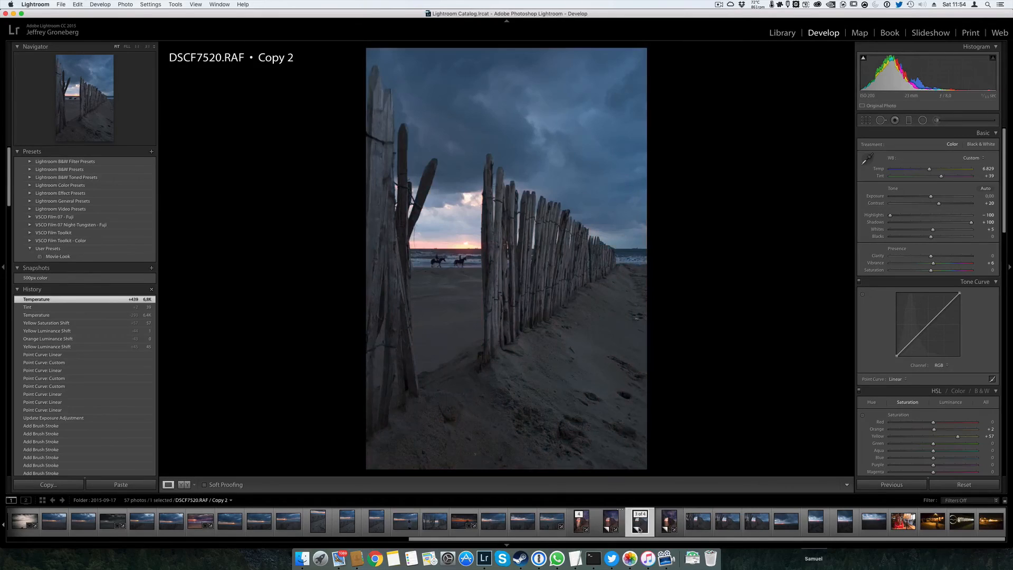
Check the unedited copy against Copy 2 once more, ending on the edited Copy 2
{"action": "key", "text": "Left"}
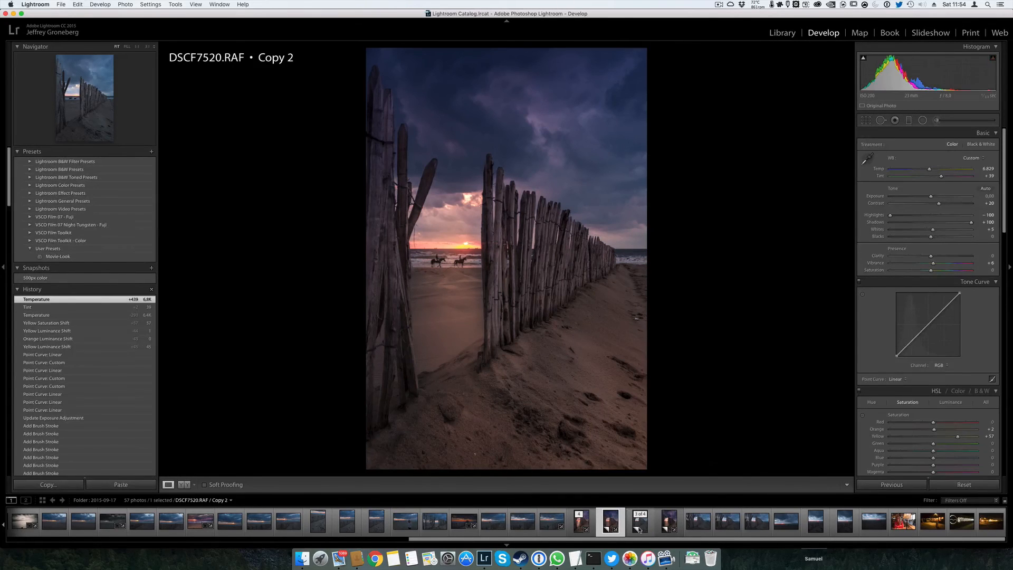
{"action": "key", "text": "Right"}
{"action": "key", "text": "Left"}
Inspect the existing radial filter centred on the sun at the horizon by showing its mask overlay
{"action": "left_click", "coordinate": [923, 120]}
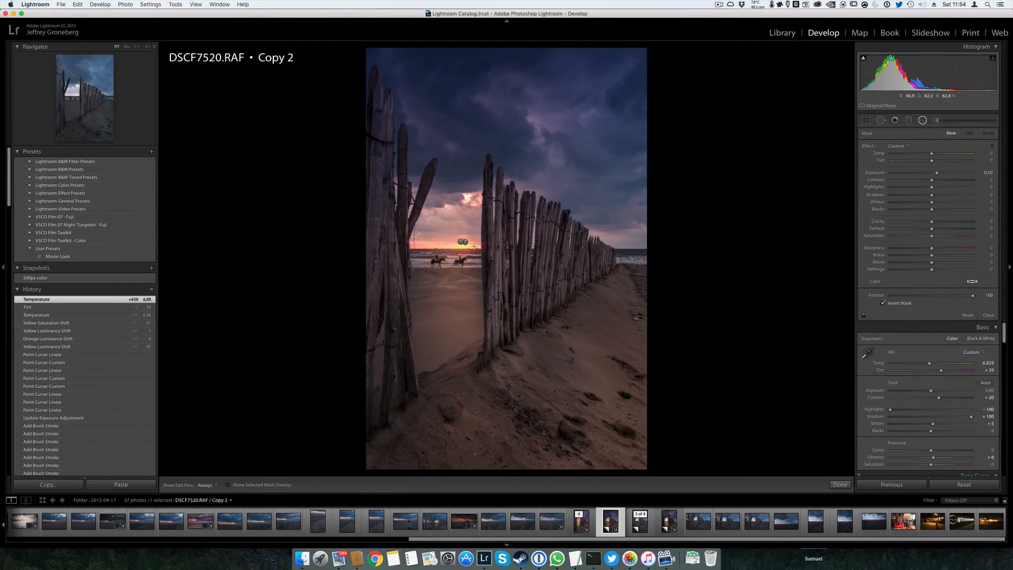
{"action": "left_click", "coordinate": [462, 242]}
{"action": "left_click", "coordinate": [465, 243]}
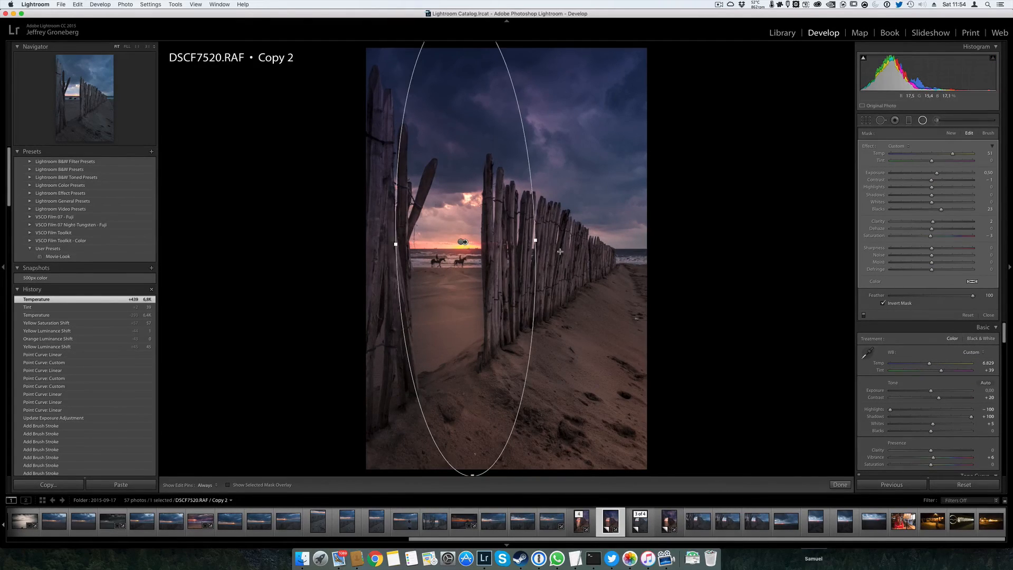
{"action": "key", "text": "o"}
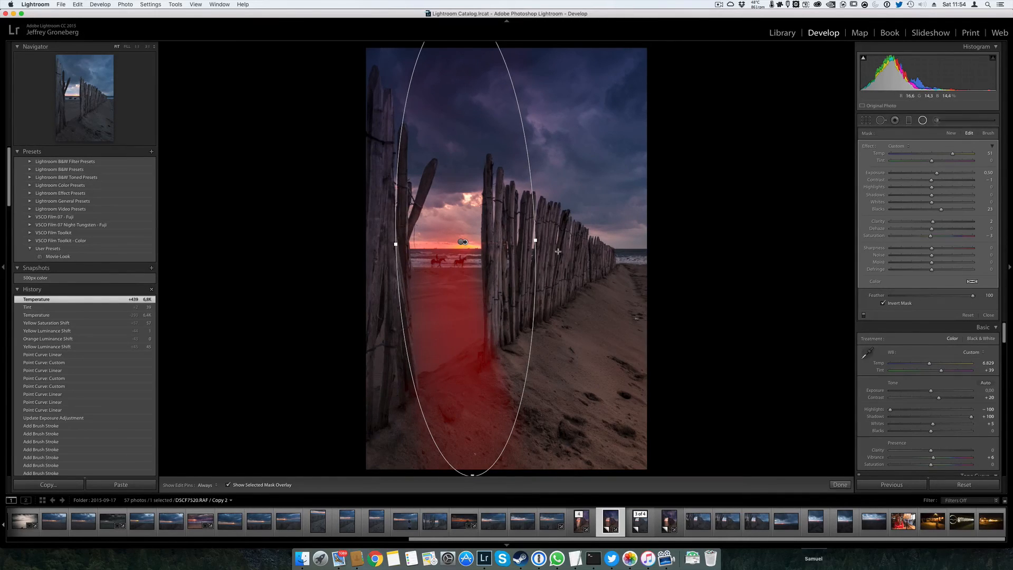
{"action": "key", "text": "o"}
{"action": "left_click", "coordinate": [922, 121]}
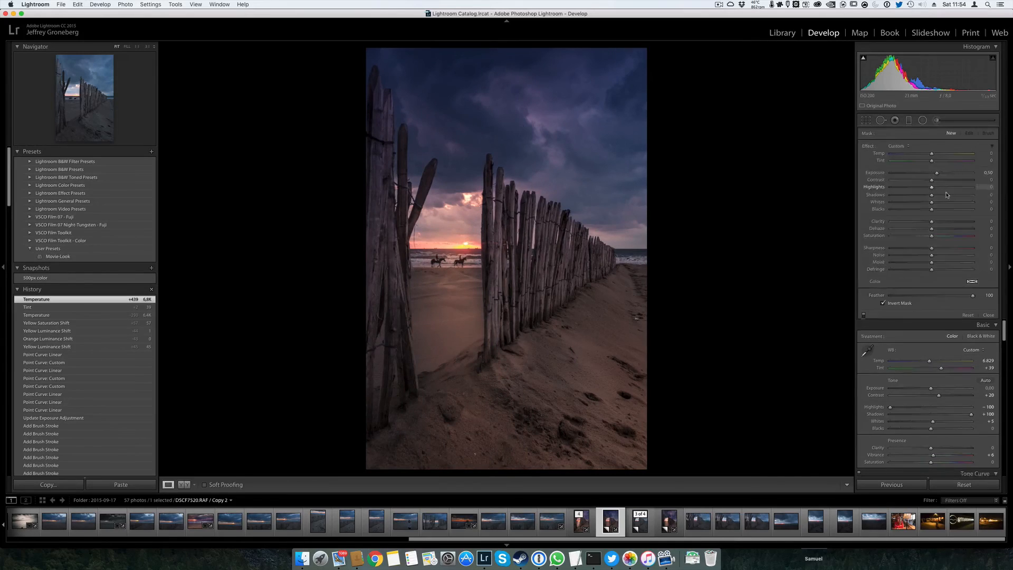
Brush a warm glow onto the sand behind the fence gap with temperature 19, exposure 0.50 and blacks 10
{"action": "left_click", "coordinate": [936, 120]}
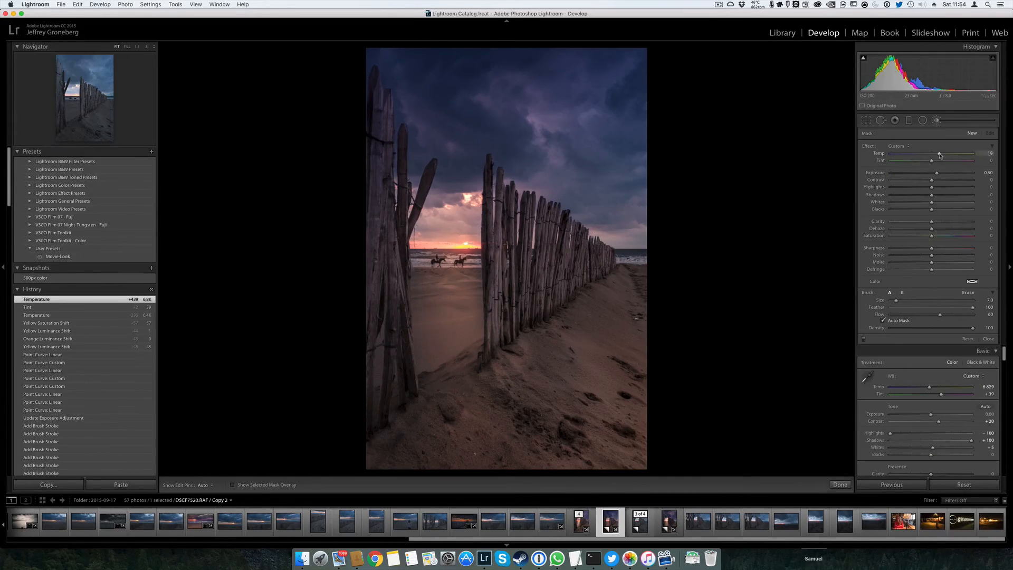
{"action": "left_click_drag", "start_coordinate": [940, 155], "coordinate": [940, 155]}
{"action": "scroll", "coordinate": [464, 311], "scroll_direction": "down", "scroll_amount": 2}
{"action": "left_click_drag", "start_coordinate": [474, 308], "coordinate": [472, 276]}
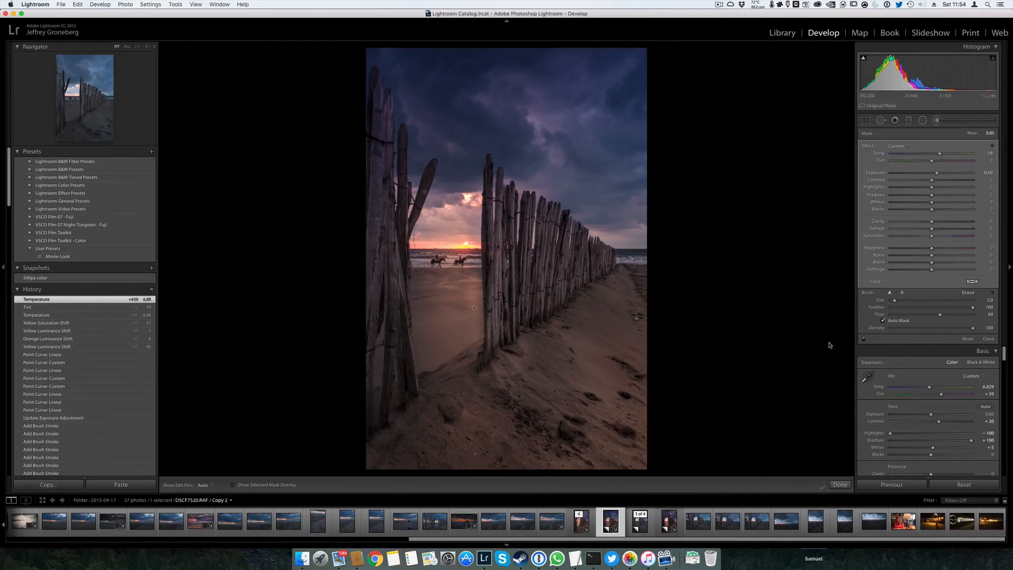
{"action": "mouse_move", "coordinate": [933, 212]}
{"action": "left_mouse_down"}
{"action": "mouse_move", "coordinate": [944, 212]}
{"action": "mouse_move", "coordinate": [935, 212]}
{"action": "left_mouse_up"}
Refine the warm brush mask around the sand beside the fence posts, erasing where it reaches too far
{"action": "key", "text": "alt"}
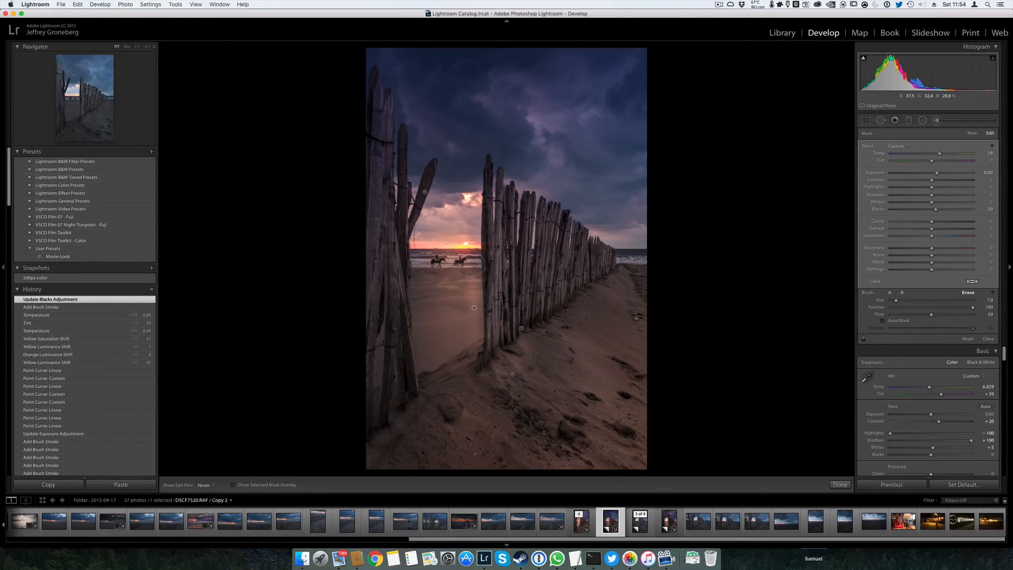
{"action": "mouse_move", "coordinate": [475, 288]}
{"action": "left_mouse_down"}
{"action": "mouse_move", "coordinate": [460, 288]}
{"action": "mouse_move", "coordinate": [467, 293]}
{"action": "left_mouse_up"}
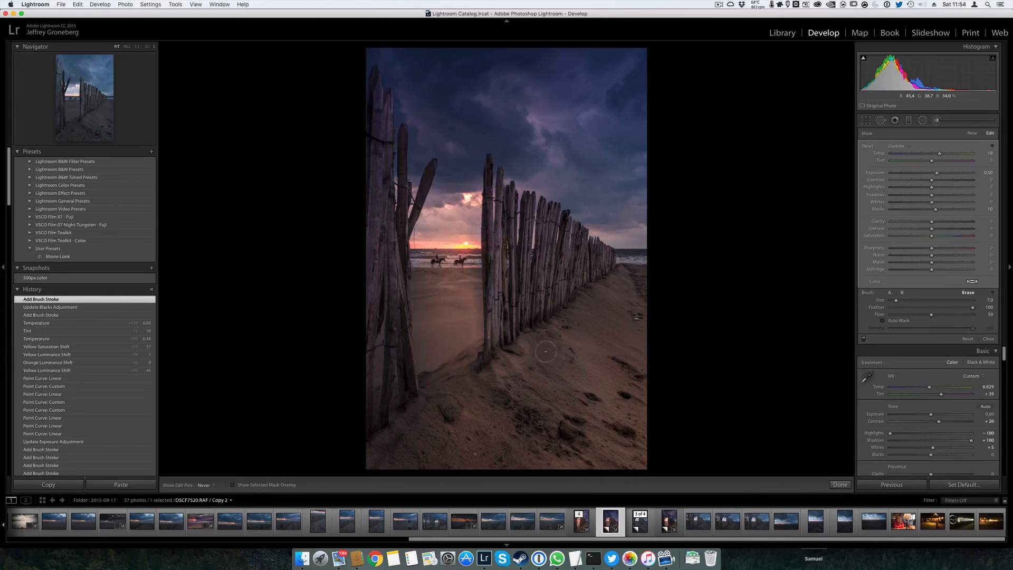
{"action": "key", "text": "alt"}
{"action": "mouse_move", "coordinate": [506, 344]}
{"action": "left_mouse_down"}
{"action": "mouse_move", "coordinate": [465, 303]}
{"action": "mouse_move", "coordinate": [486, 358]}
{"action": "left_mouse_up"}
{"action": "key", "text": "k"}
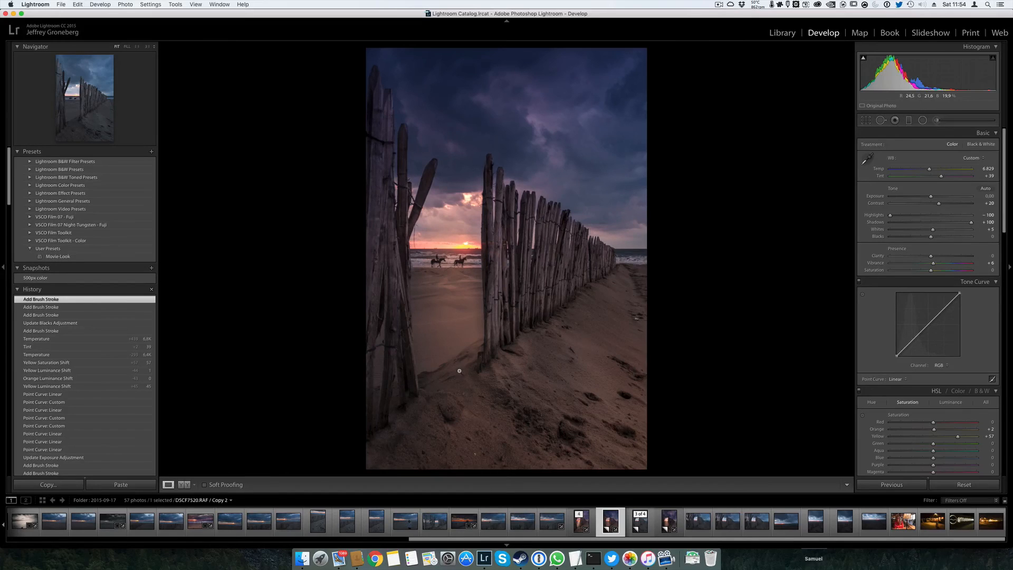
Paint a new brush adjustment with temperature 19 and exposure 0.50 over the sand along the photo's lower edge, using brush size 13
{"action": "left_click", "coordinate": [937, 120]}
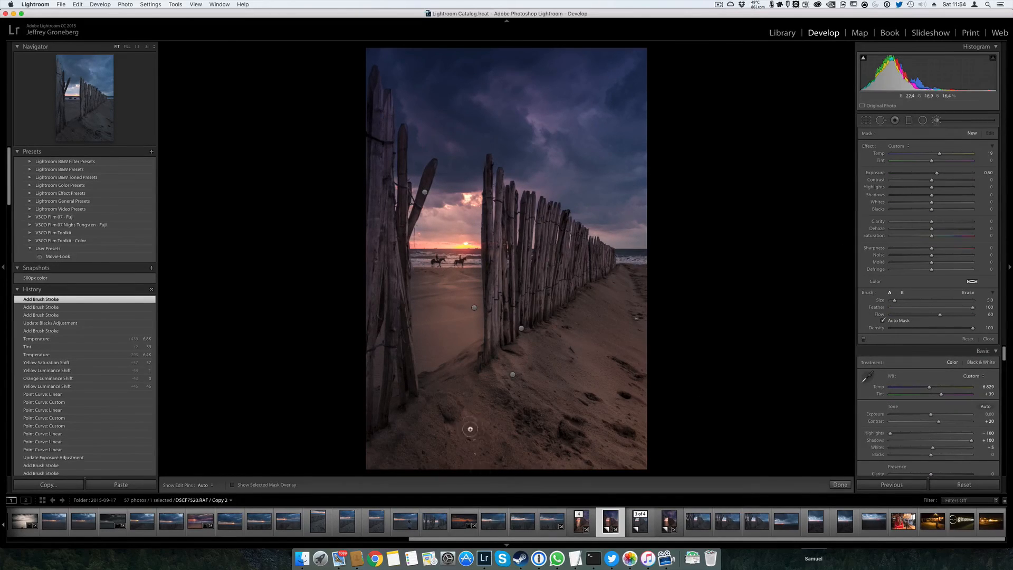
{"action": "scroll", "coordinate": [482, 422], "scroll_direction": "up", "scroll_amount": 5}
{"action": "key", "text": "h"}
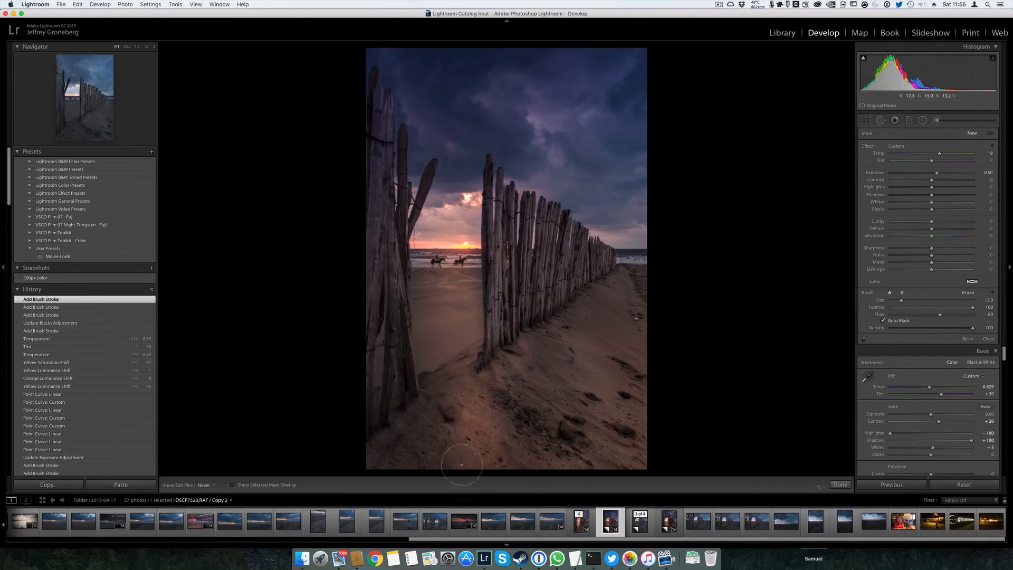
{"action": "mouse_move", "coordinate": [462, 464]}
{"action": "left_mouse_down"}
{"action": "mouse_move", "coordinate": [468, 449]}
{"action": "mouse_move", "coordinate": [515, 450]}
{"action": "mouse_move", "coordinate": [591, 493]}
{"action": "mouse_move", "coordinate": [604, 487]}
{"action": "left_mouse_up"}
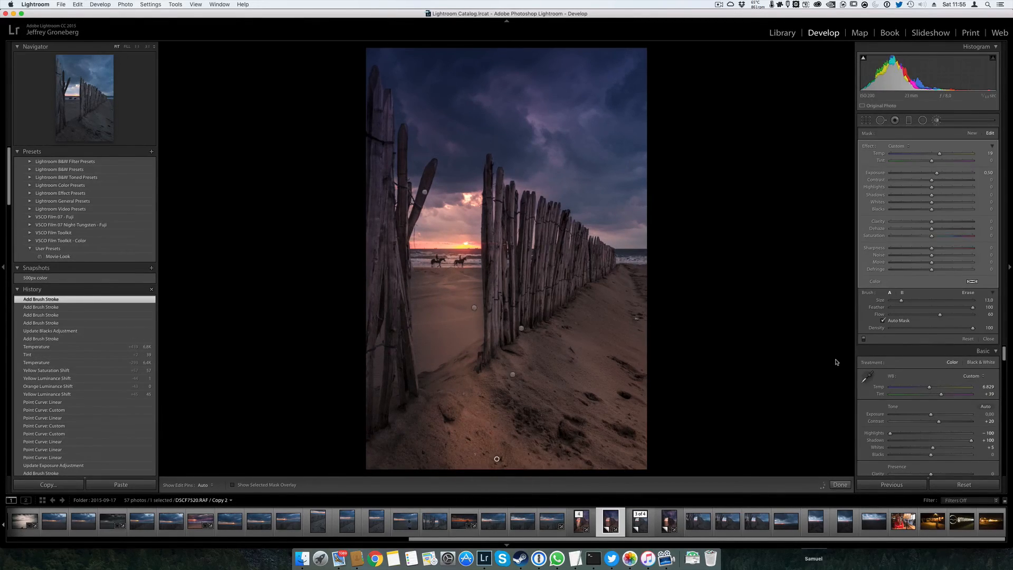
{"action": "key", "text": "h"}
{"action": "key", "text": "alt"}
{"action": "left_click_drag", "start_coordinate": [446, 482], "coordinate": [446, 488]}
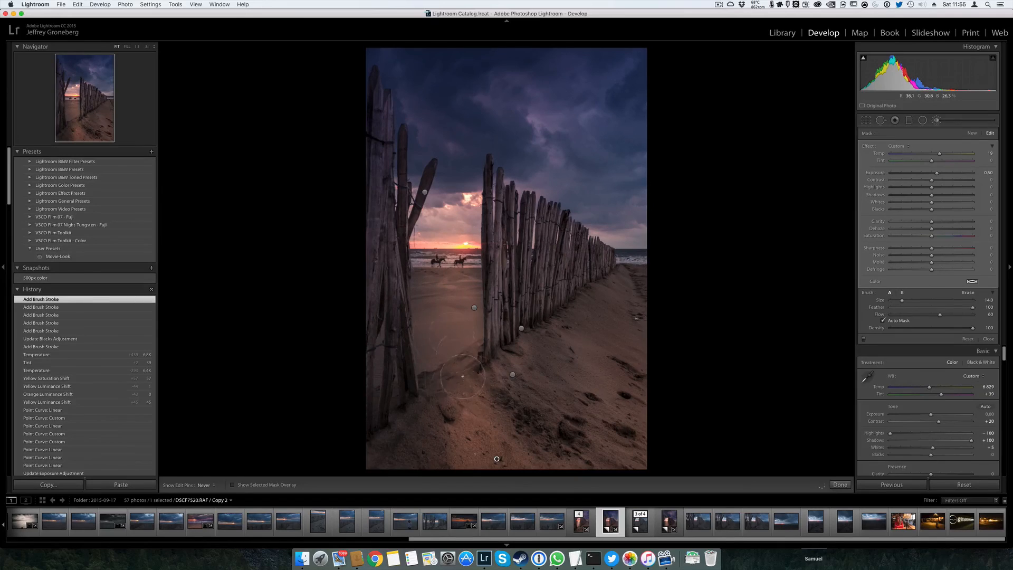
Build up the warm brush adjustment with further strokes on the lower foreground sand, checking it with the edit pins hidden
{"action": "key", "text": "h"}
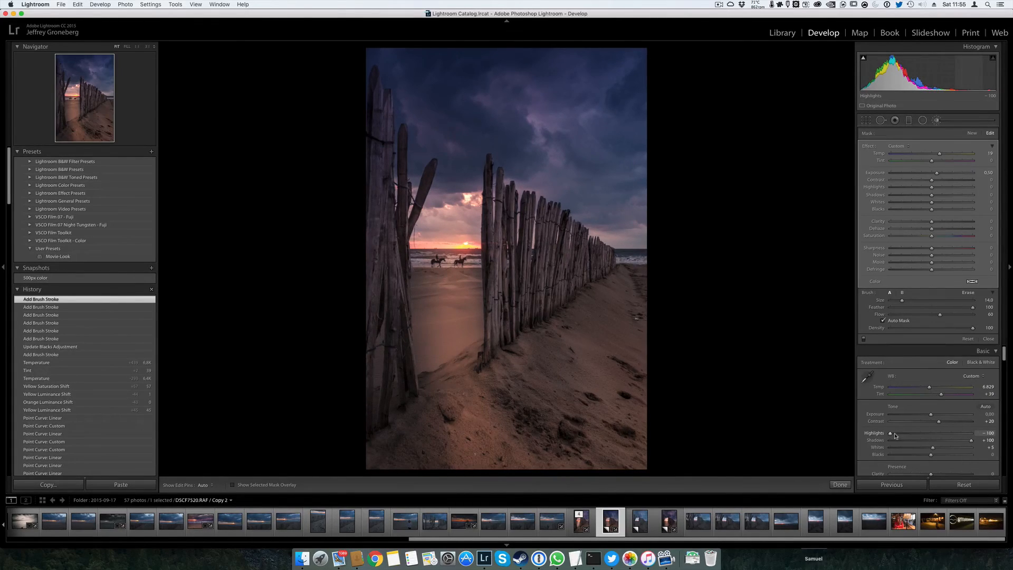
{"action": "key", "text": "h"}
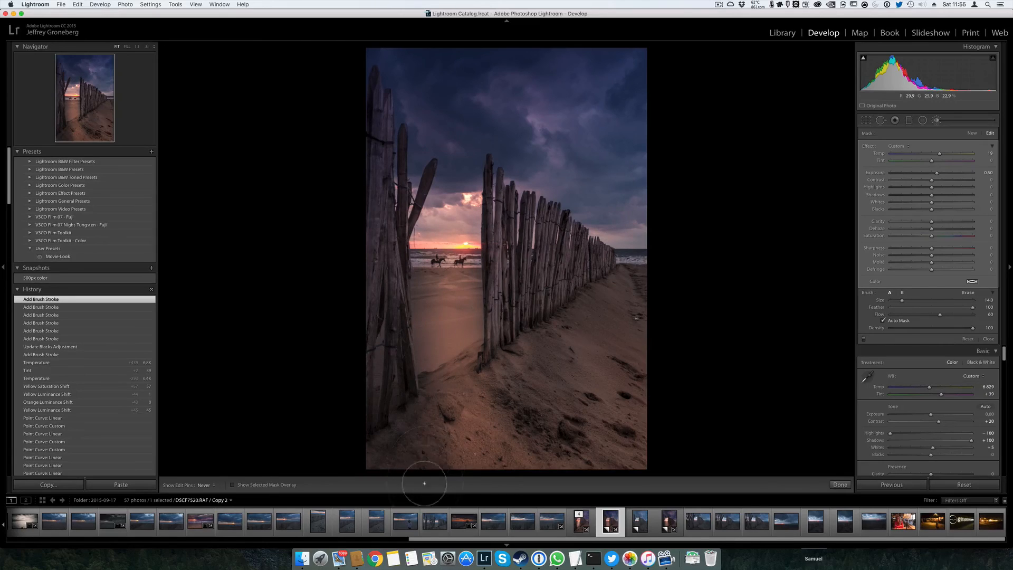
{"action": "left_click_drag", "start_coordinate": [435, 414], "coordinate": [432, 452]}
{"action": "key", "text": "h"}
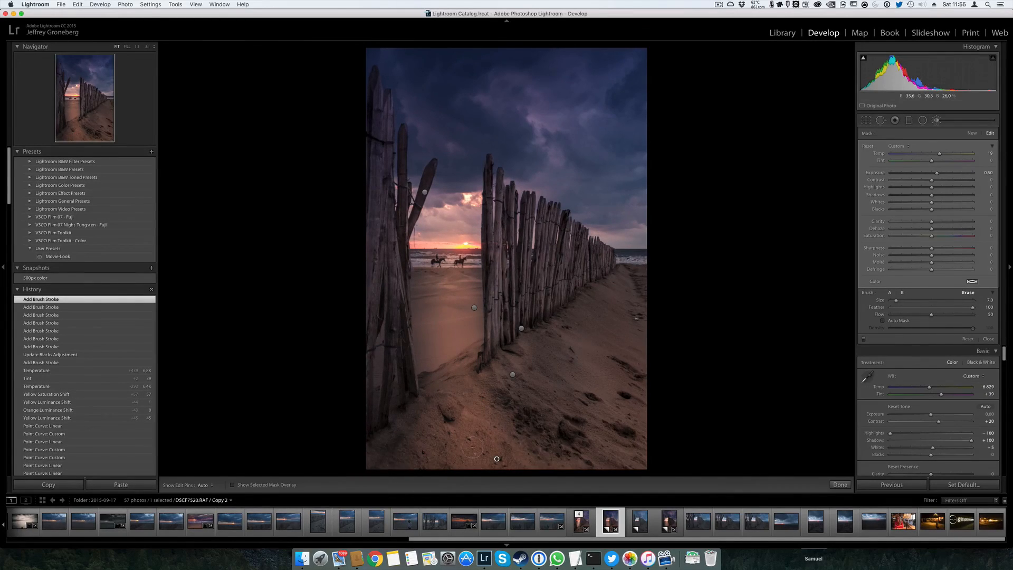
{"action": "scroll", "coordinate": [553, 464], "scroll_direction": "up", "scroll_amount": 5}
{"action": "mouse_move", "coordinate": [553, 467]}
{"action": "left_mouse_down"}
{"action": "mouse_move", "coordinate": [492, 369]}
{"action": "mouse_move", "coordinate": [503, 424]}
{"action": "mouse_move", "coordinate": [557, 477]}
{"action": "mouse_move", "coordinate": [490, 385]}
{"action": "mouse_move", "coordinate": [564, 466]}
{"action": "left_mouse_up"}
{"action": "left_click_drag", "start_coordinate": [423, 394], "coordinate": [431, 472]}
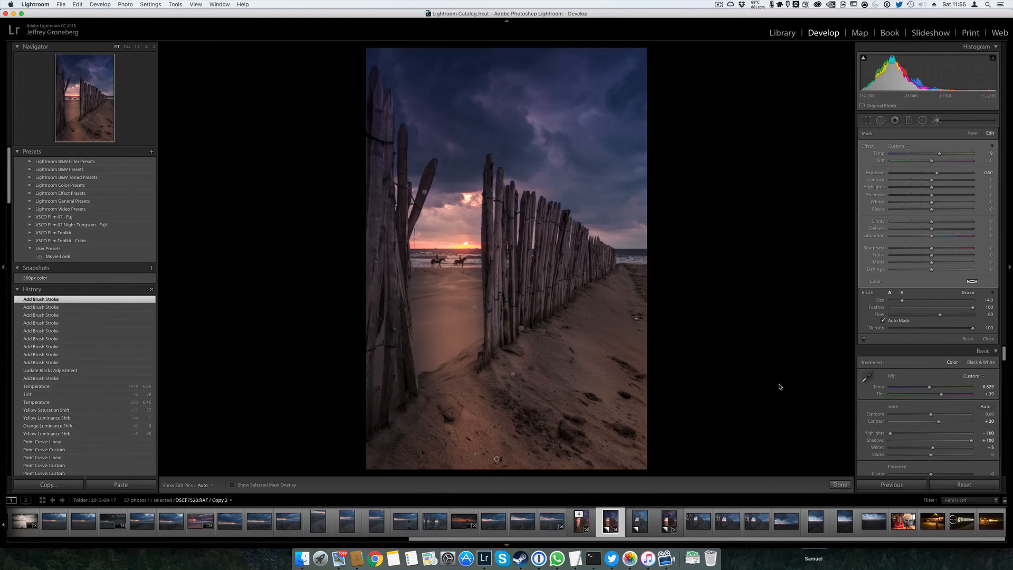
{"action": "key", "text": "k"}
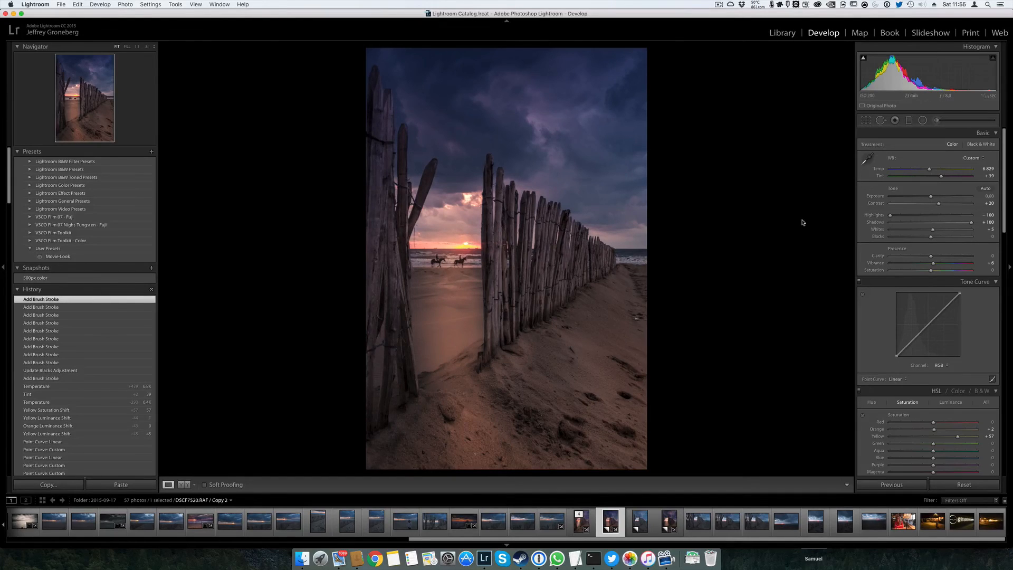
Add a small circular radial filter over the clouds in the photo's upper right corner, with temperature 0 and exposure 0.50
{"action": "left_click", "coordinate": [923, 121]}
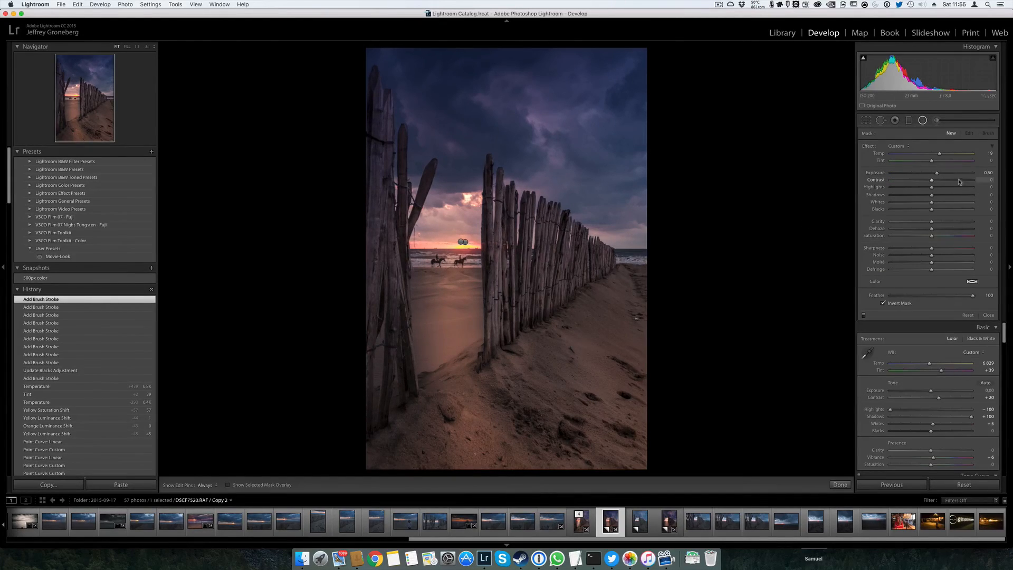
{"action": "left_click_drag", "start_coordinate": [941, 154], "coordinate": [939, 155]}
{"action": "key", "text": "alt"}
{"action": "left_click_drag", "start_coordinate": [630, 185], "coordinate": [608, 75]}
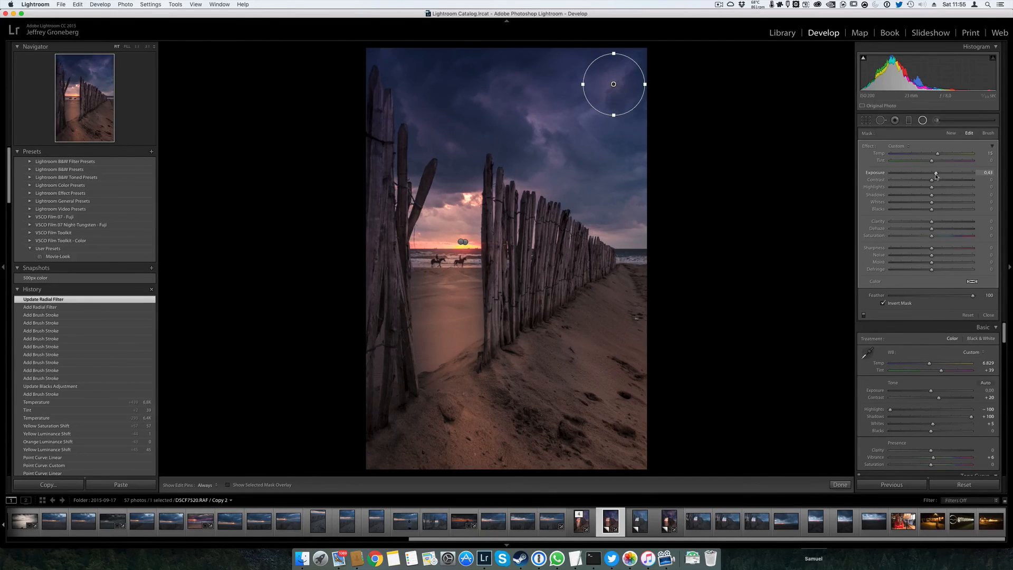
{"action": "left_click_drag", "start_coordinate": [935, 178], "coordinate": [936, 177]}
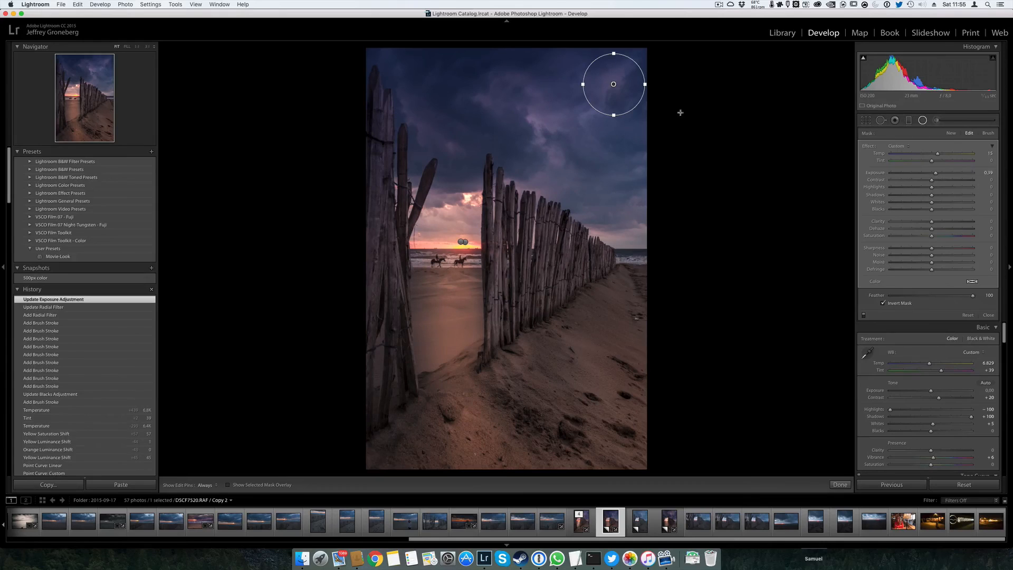
{"action": "left_click", "coordinate": [932, 154]}
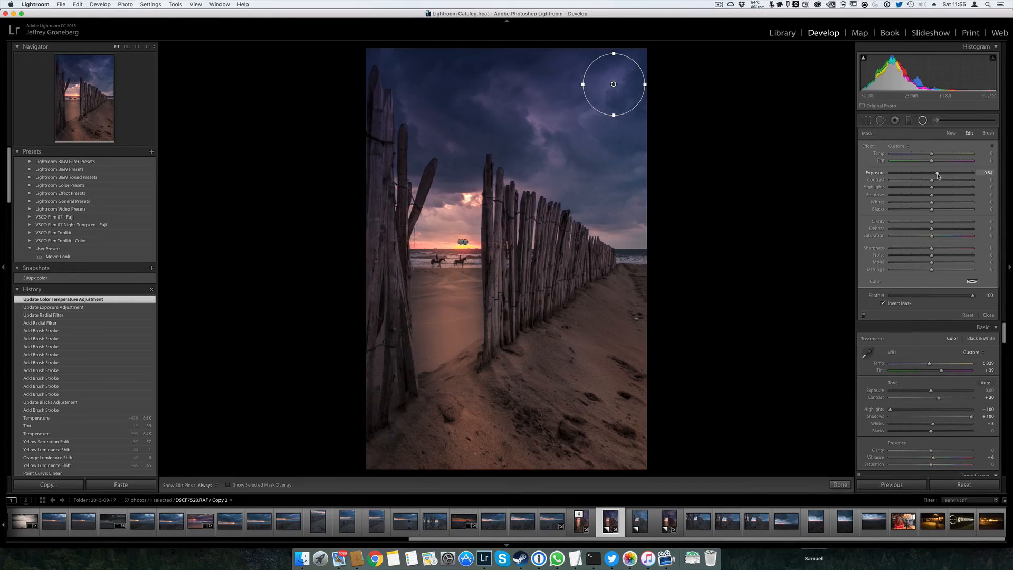
{"action": "left_click_drag", "start_coordinate": [937, 176], "coordinate": [937, 176]}
Duplicate the small brightening radial filter onto the upper-middle sky, the upper left corner, the middle and lower left fence, and the right-hand sand
{"action": "left_click_drag", "start_coordinate": [613, 85], "coordinate": [496, 110]}
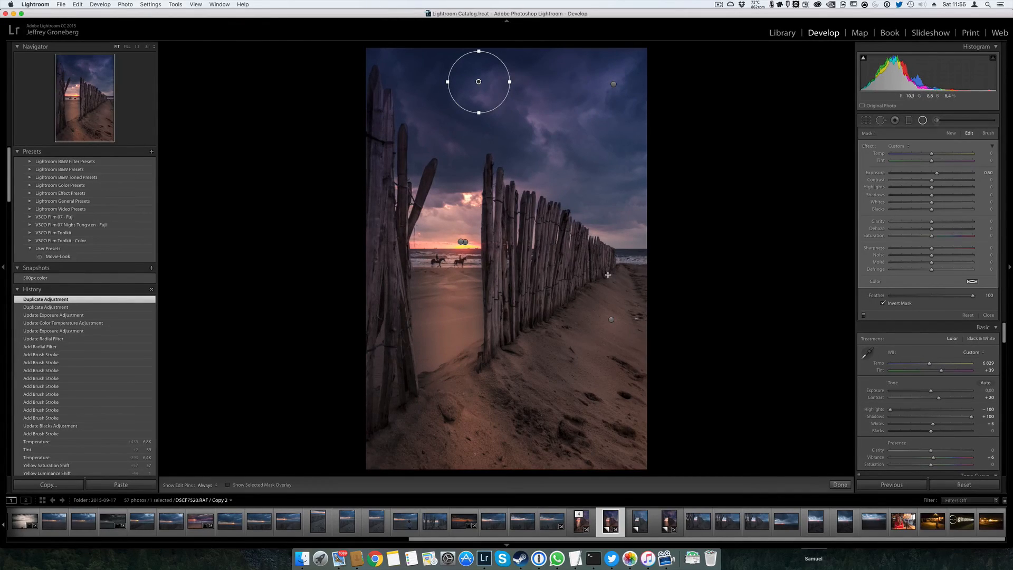
{"action": "key", "text": "alt"}
{"action": "left_click", "coordinate": [614, 85]}
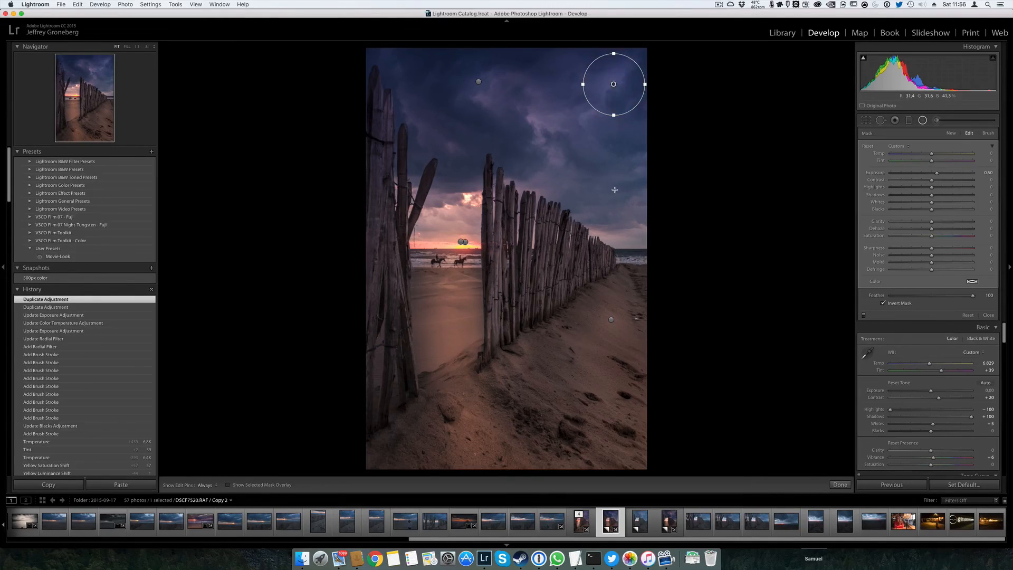
{"action": "left_click_drag", "start_coordinate": [613, 84], "coordinate": [389, 70]}
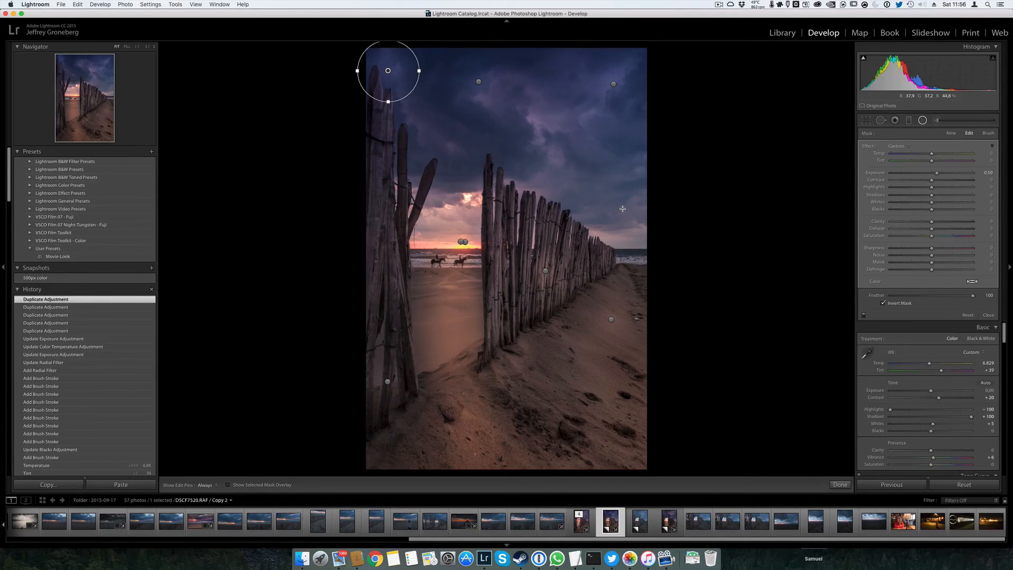
{"action": "key", "text": "shift+m"}
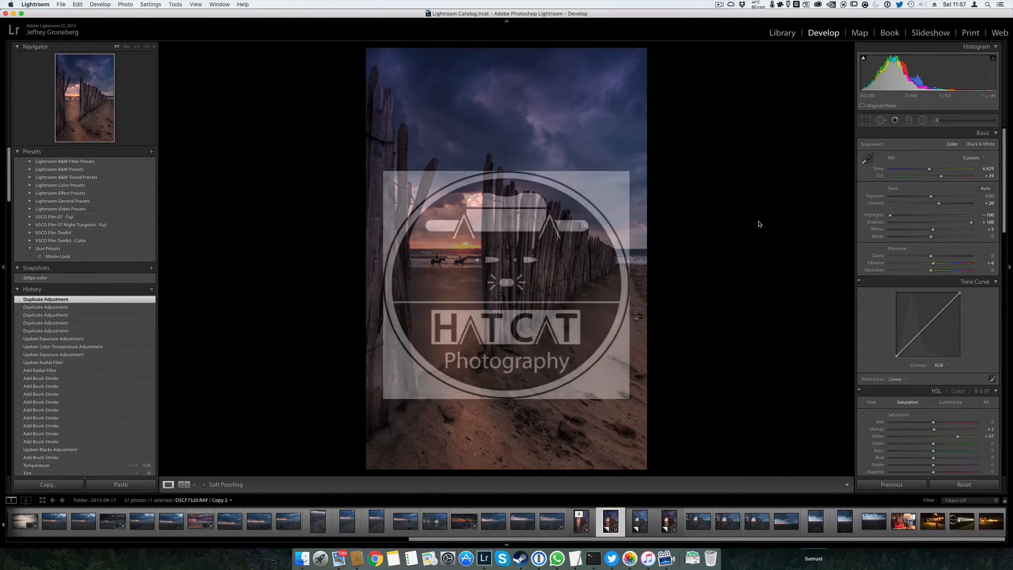
{"action": "key", "text": "super+2"}
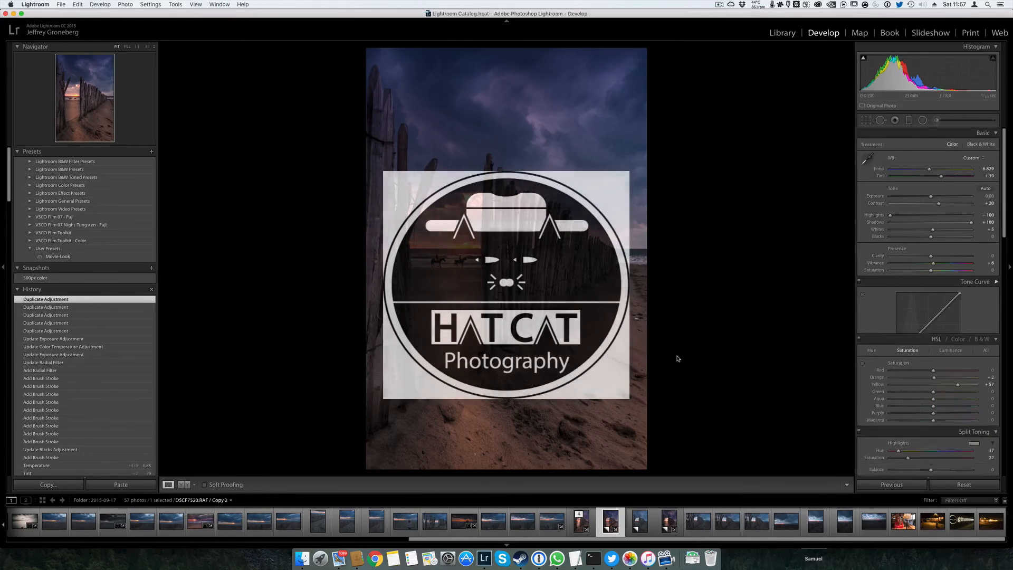